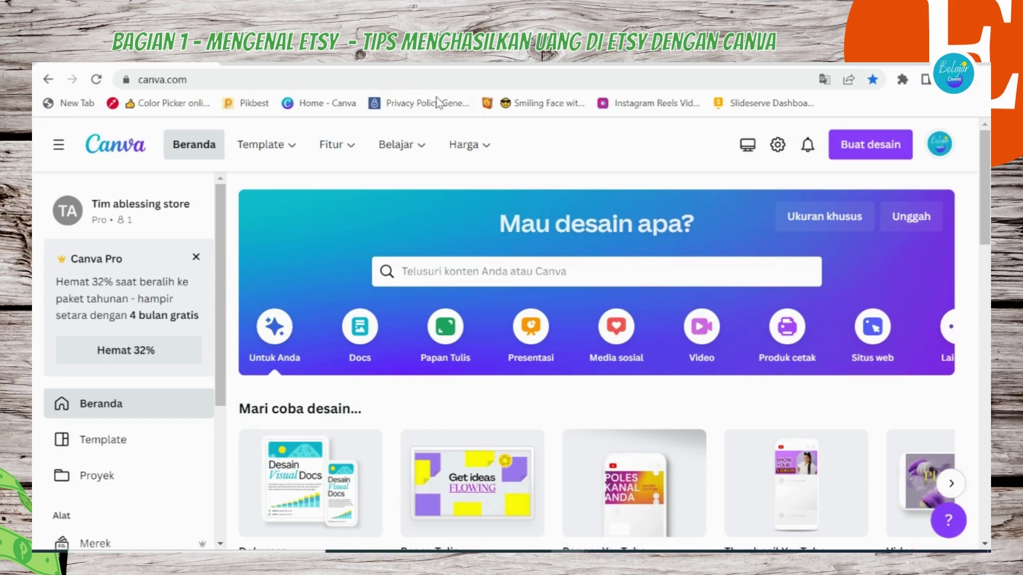
- Open the Etsy website in a new browser tab
{"action": "left_click", "coordinate": [415, 65]}
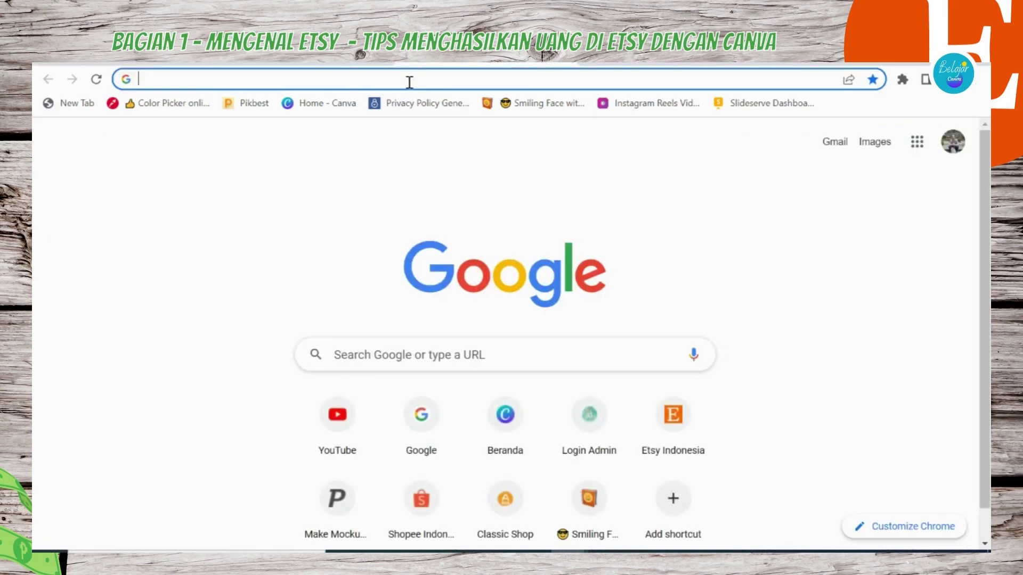
{"action": "type", "text": "etsy"}
{"action": "key", "text": "Return"}
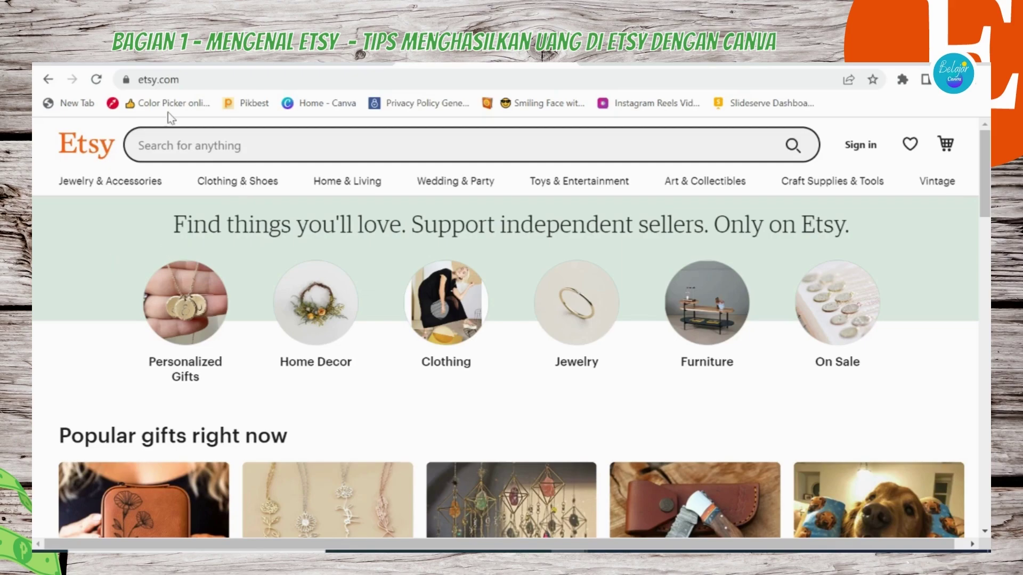
- Open Google in another new tab and search for "apa itu ets"
{"action": "left_click", "coordinate": [553, 61]}
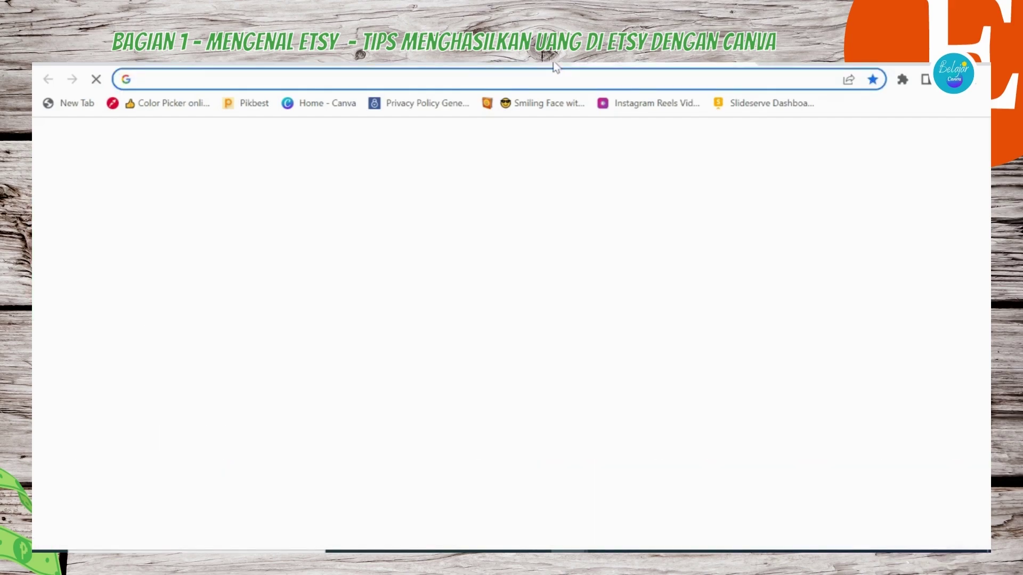
{"action": "type", "text": "goo"}
{"action": "key", "text": "Return"}
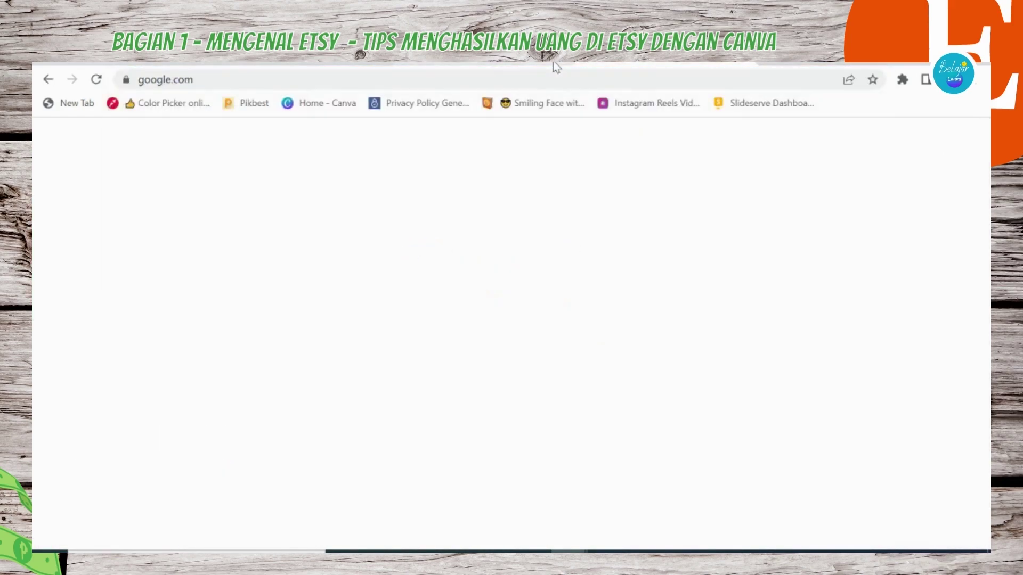
{"action": "left_click", "coordinate": [387, 274]}
{"action": "type", "text": "apa itu ets"}
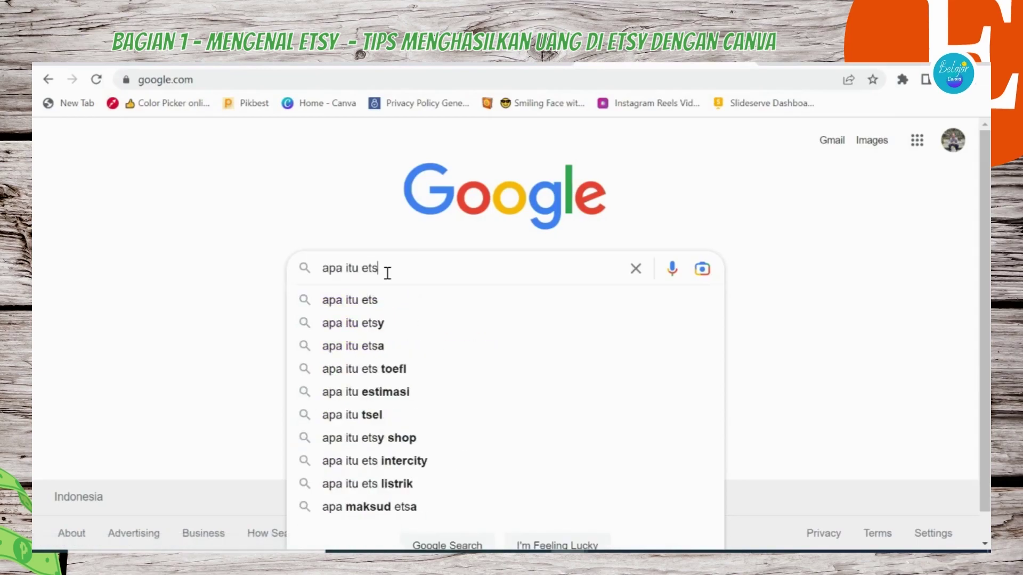
{"action": "left_click", "coordinate": [372, 301]}
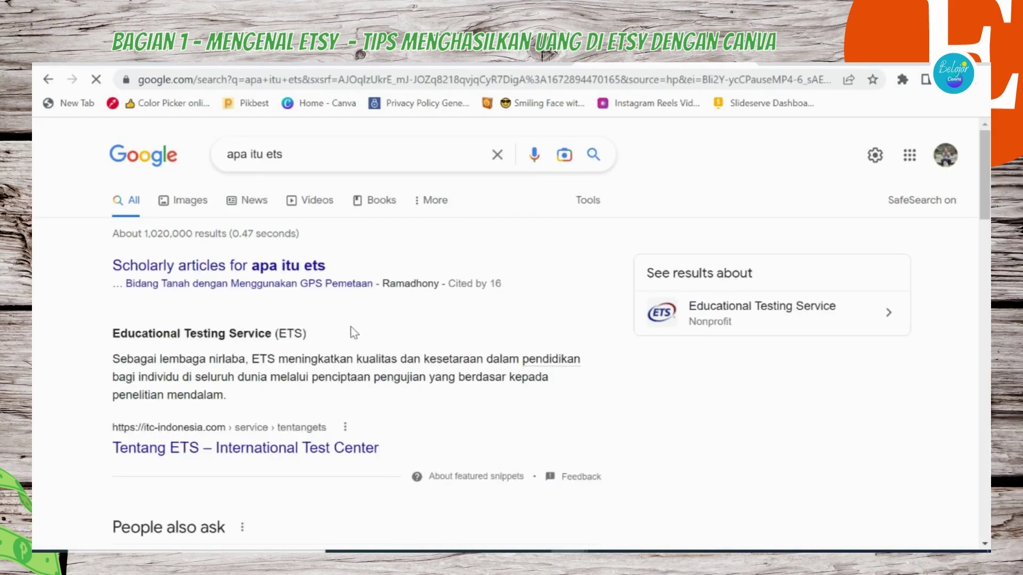
- Correct the Google search to "apa itu etsy" and run it again
{"action": "scroll", "coordinate": [350, 327], "scroll_direction": "down", "scroll_amount": 3}
{"action": "scroll", "coordinate": [351, 330], "scroll_direction": "up", "scroll_amount": 3}
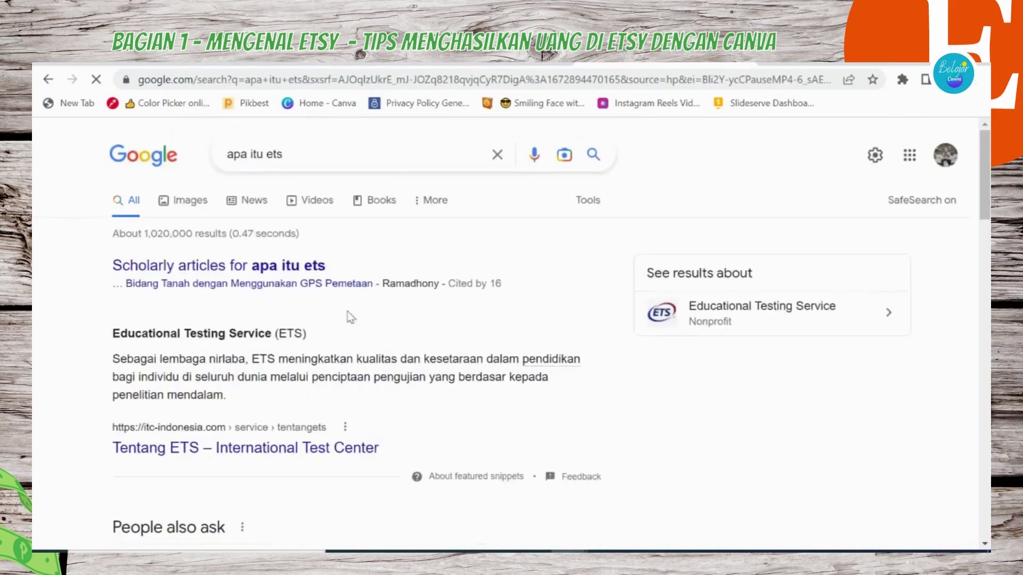
{"action": "left_click", "coordinate": [324, 158]}
{"action": "type", "text": "y"}
{"action": "key", "text": "Return"}
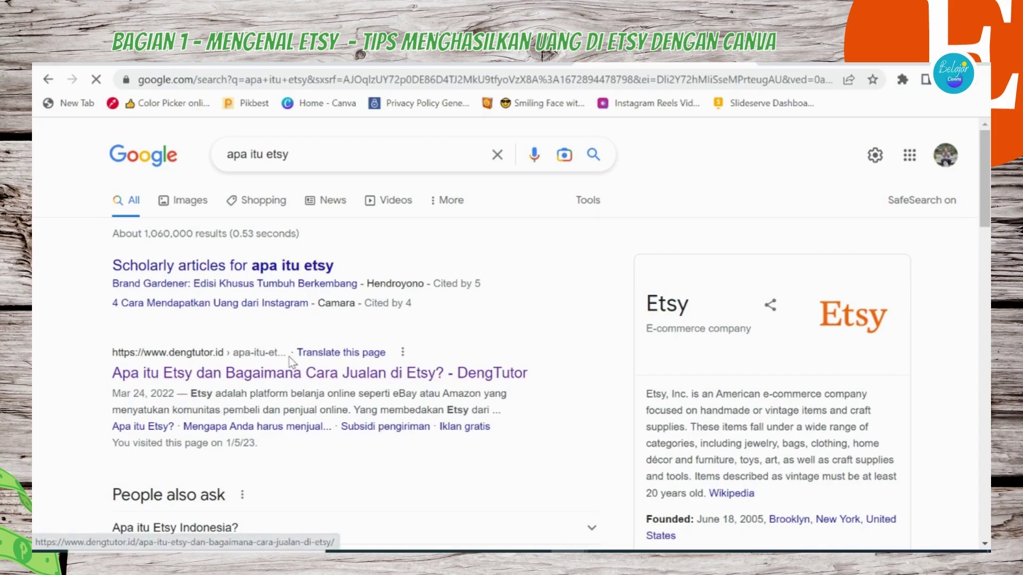
- Open the DengTutor article on what Etsy is and how to sell there, and read its introduction
{"action": "left_click", "coordinate": [341, 354]}
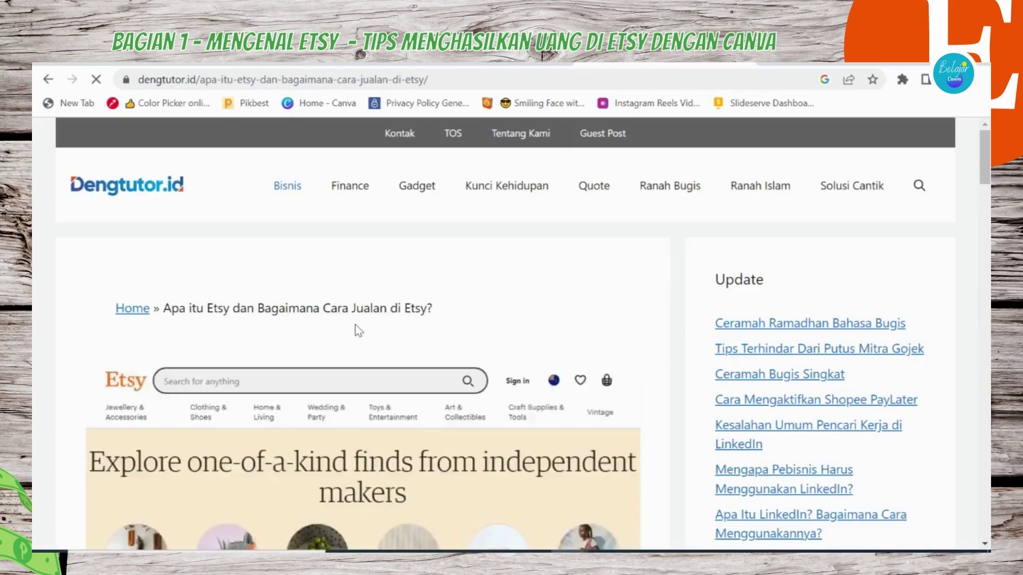
{"action": "scroll", "coordinate": [358, 331], "scroll_direction": "down", "scroll_amount": 2}
{"action": "scroll", "coordinate": [357, 330], "scroll_direction": "down", "scroll_amount": 10}
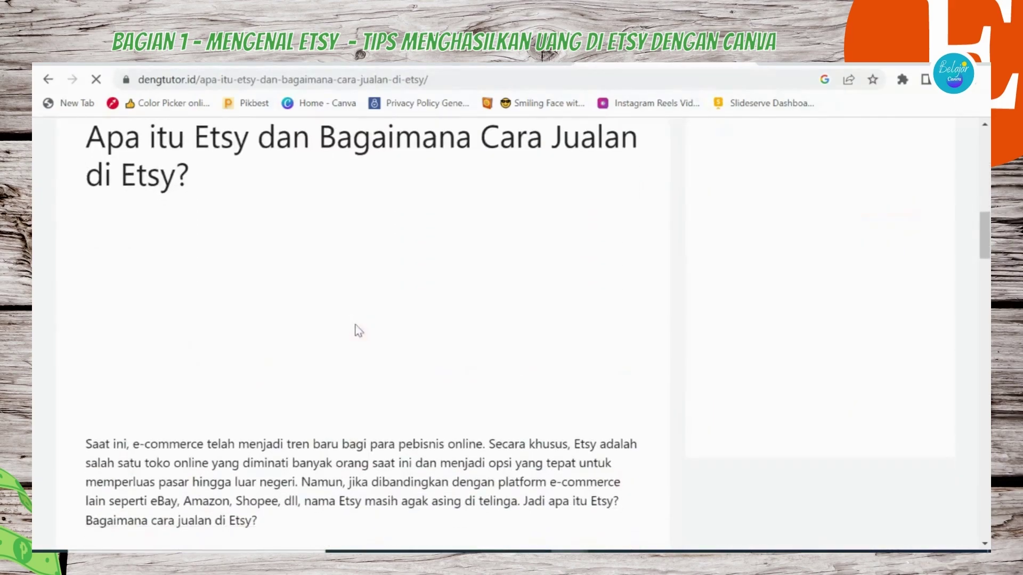
{"action": "scroll", "coordinate": [357, 329], "scroll_direction": "down", "scroll_amount": 1}
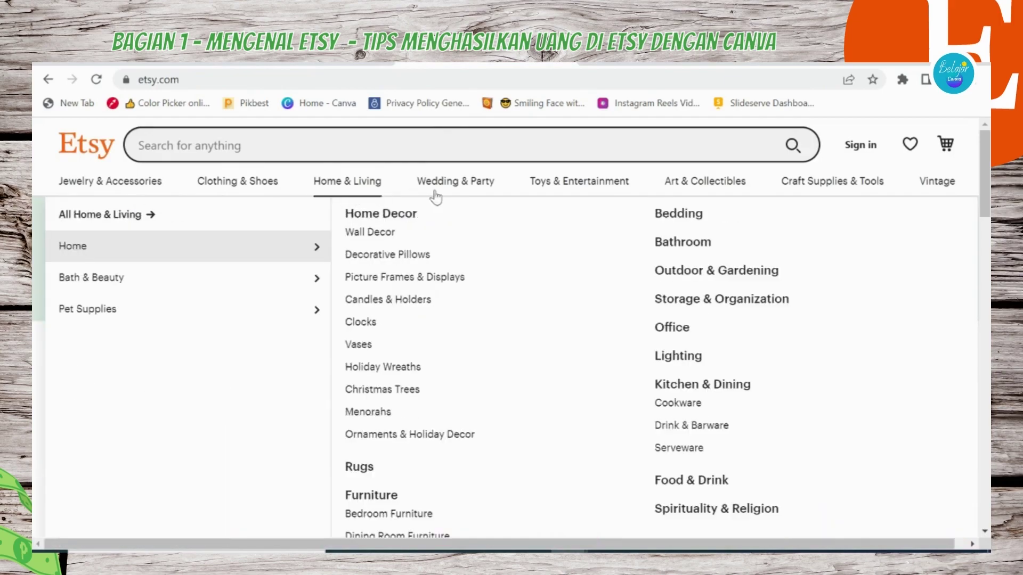
- Return to the Etsy home page and look through its category menus, popular gift categories and the "What is Etsy?" section
{"action": "mouse_move", "coordinate": [579, 181]}
{"action": "scroll", "coordinate": [644, 388], "scroll_direction": "down", "scroll_amount": 5}
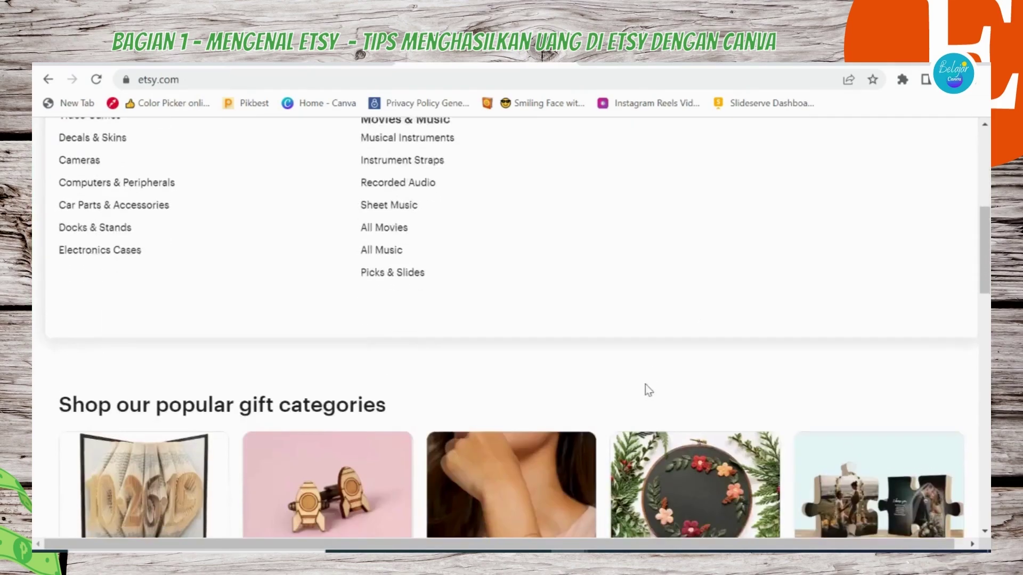
{"action": "scroll", "coordinate": [138, 389], "scroll_direction": "down", "scroll_amount": 3}
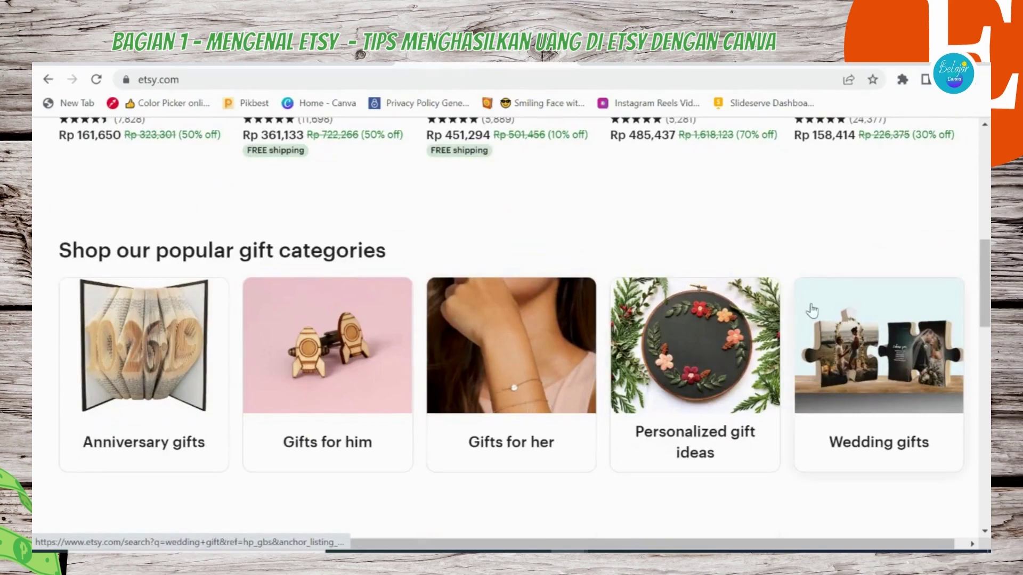
{"action": "scroll", "coordinate": [730, 335], "scroll_direction": "down", "scroll_amount": 5}
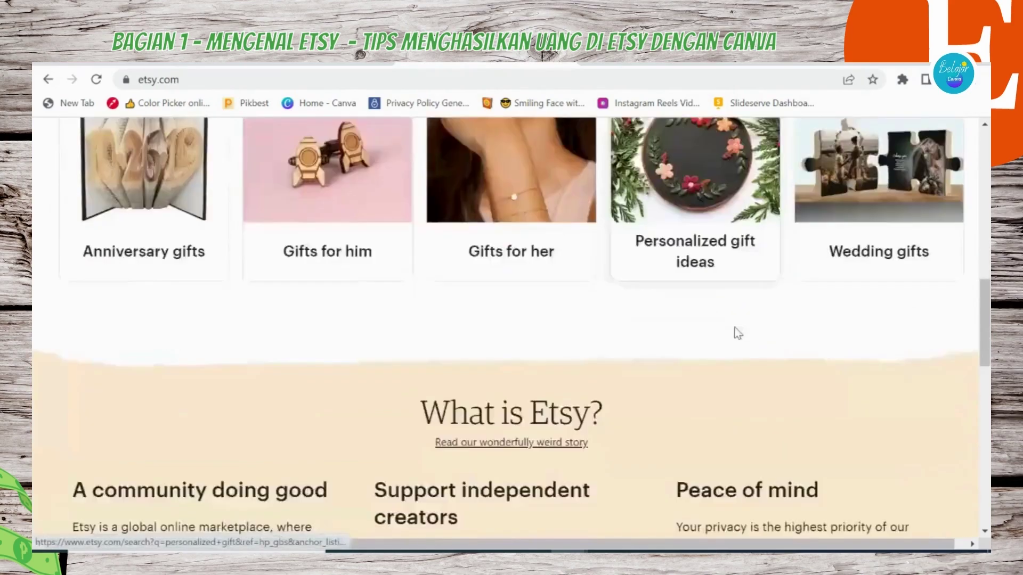
{"action": "scroll", "coordinate": [456, 367], "scroll_direction": "up", "scroll_amount": 7}
{"action": "scroll", "coordinate": [455, 366], "scroll_direction": "up", "scroll_amount": 8}
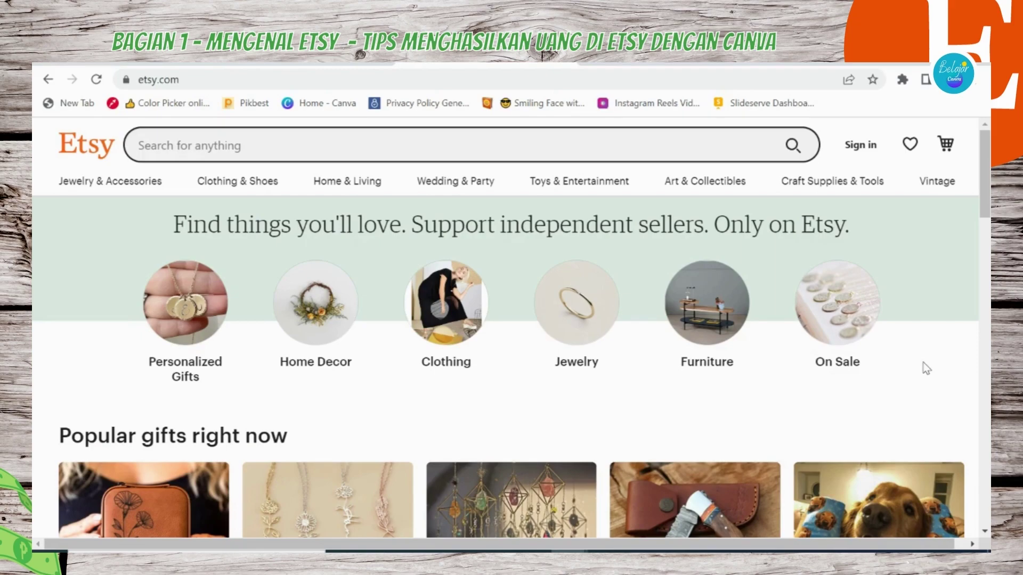
- Sign in to Etsy with Google, choosing the channel's existing Google account
{"action": "left_click", "coordinate": [868, 152]}
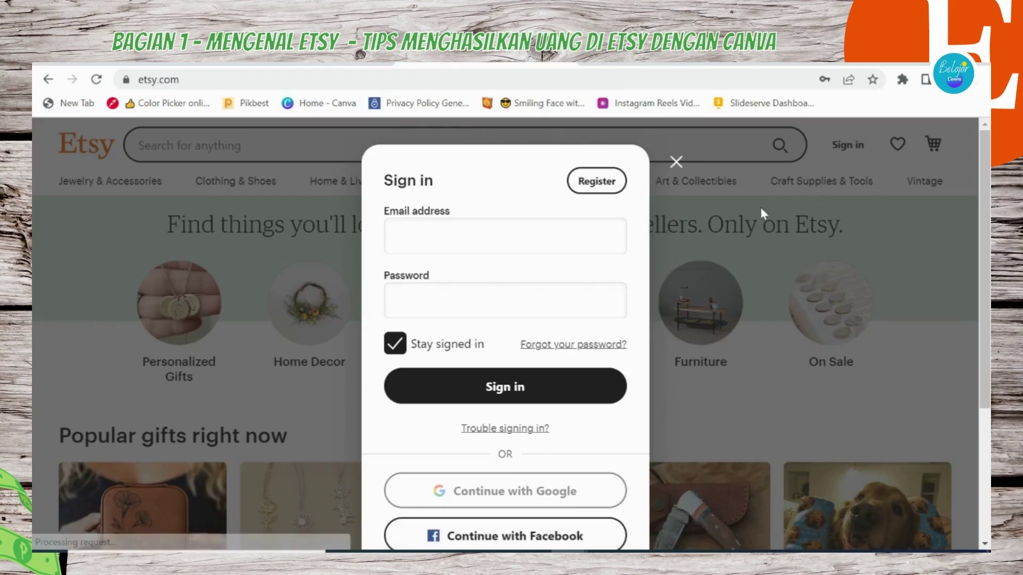
{"action": "scroll", "coordinate": [521, 213], "scroll_direction": "down", "scroll_amount": 4}
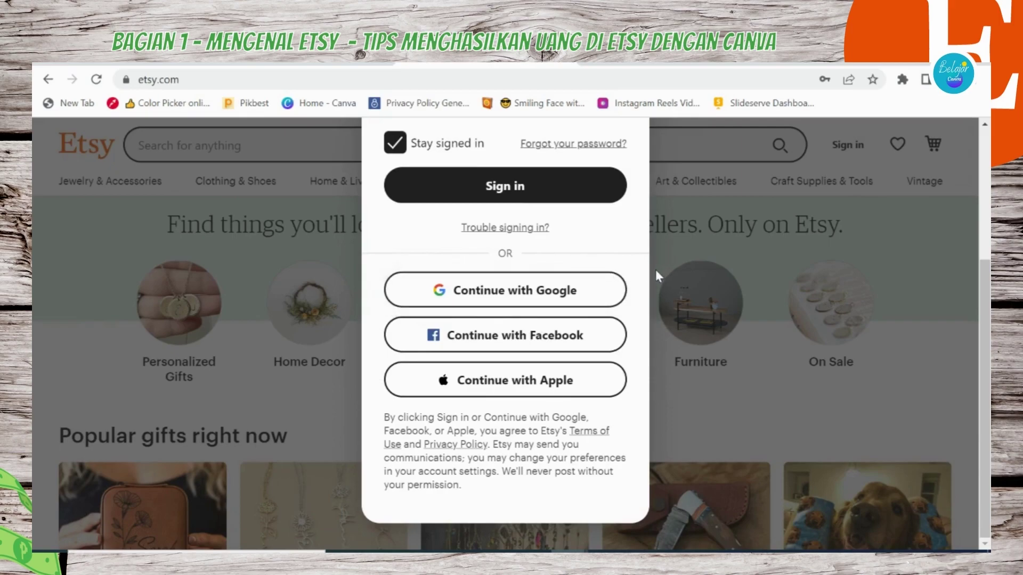
{"action": "left_click", "coordinate": [496, 298]}
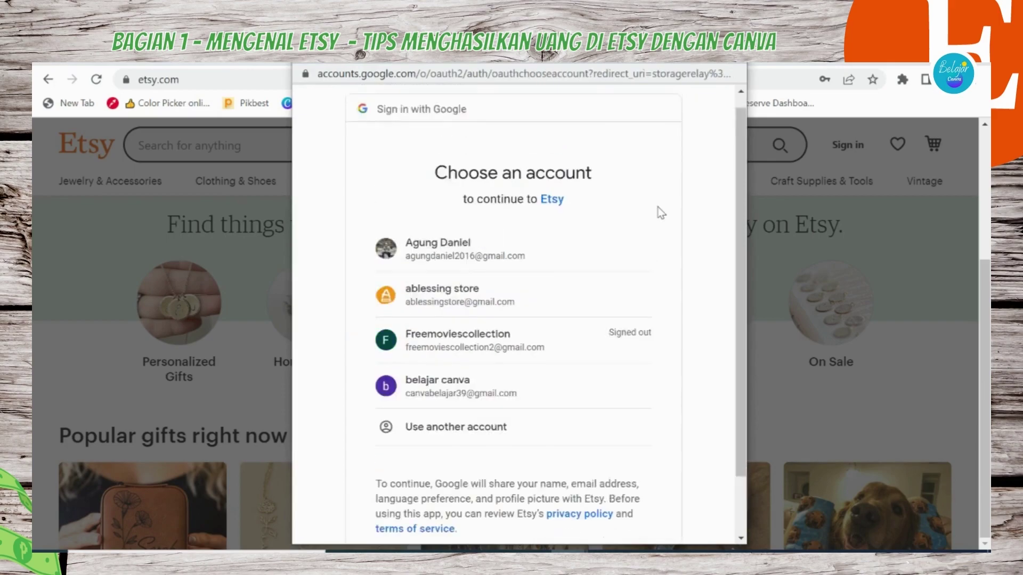
{"action": "scroll", "coordinate": [655, 213], "scroll_direction": "down", "scroll_amount": 2}
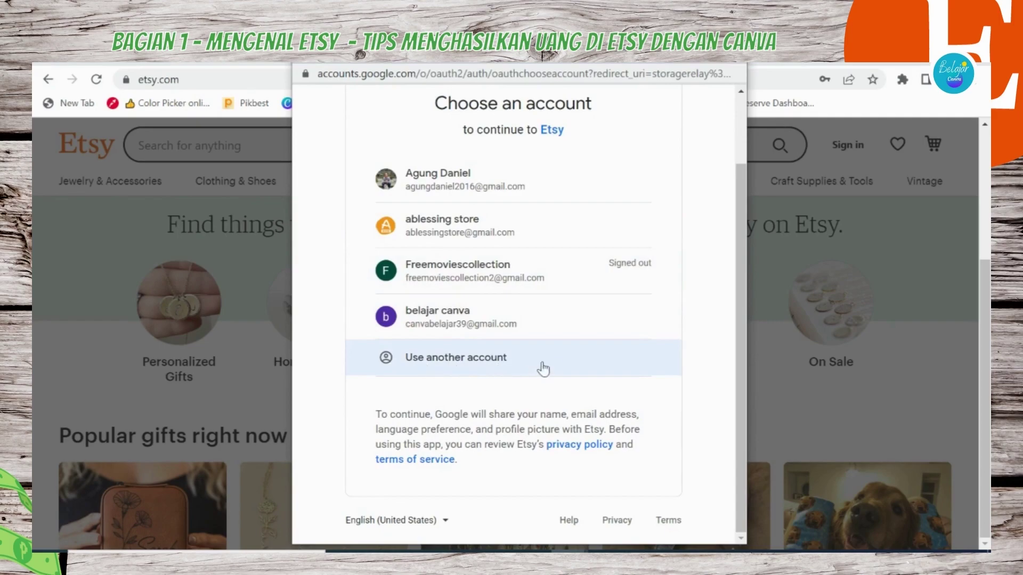
{"action": "left_click", "coordinate": [445, 326]}
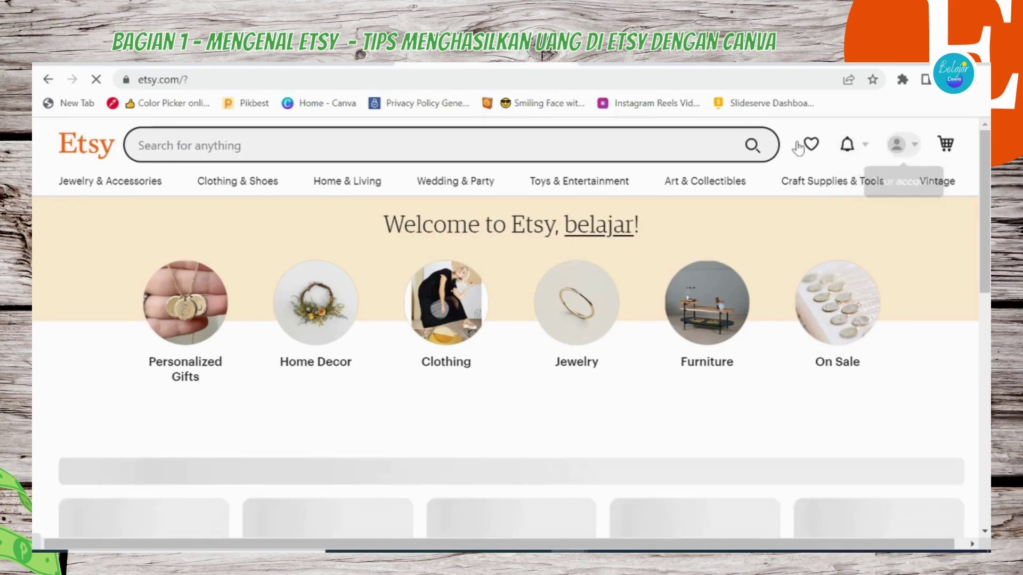
- Go to the Sell on Etsy page from the account options and get started with opening a shop
{"action": "left_click", "coordinate": [915, 151]}
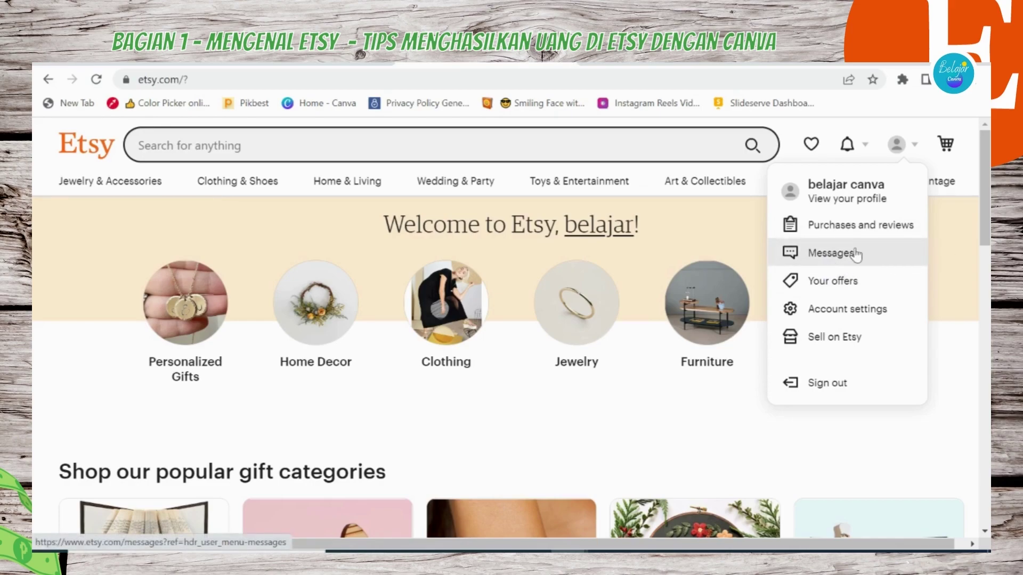
{"action": "left_click", "coordinate": [840, 341]}
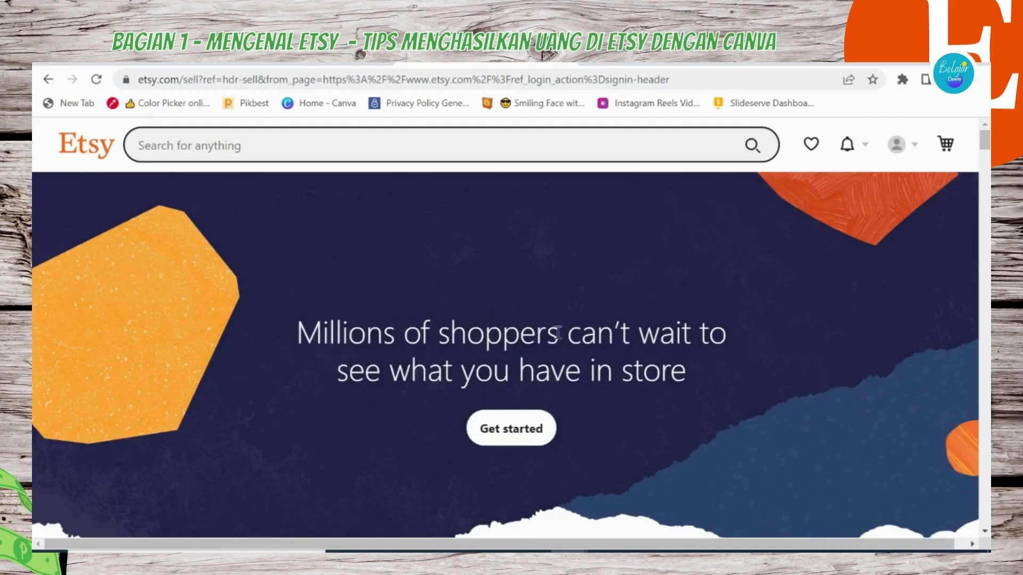
{"action": "scroll", "coordinate": [718, 328], "scroll_direction": "down", "scroll_amount": 2}
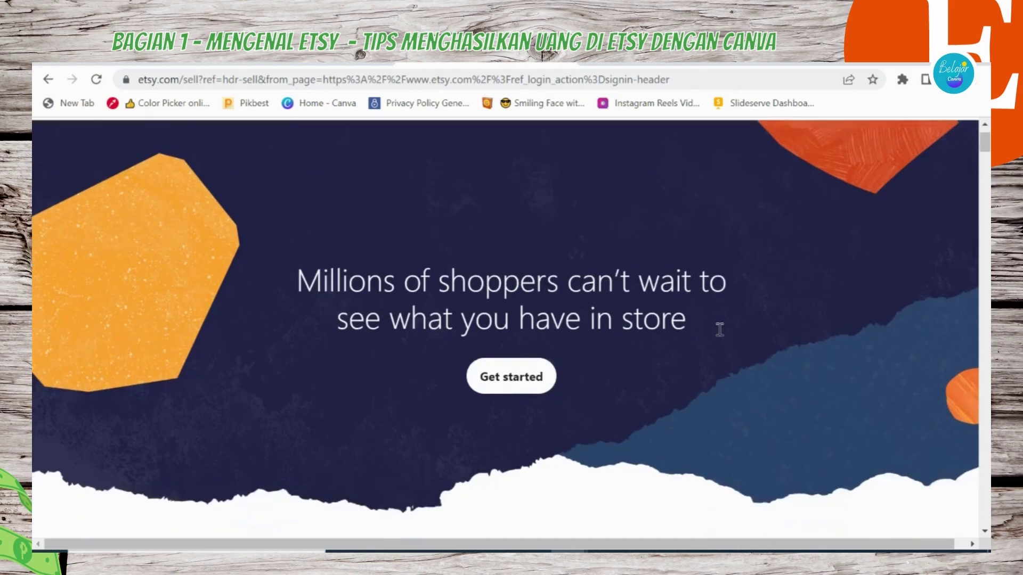
{"action": "scroll", "coordinate": [718, 331], "scroll_direction": "down", "scroll_amount": 3}
{"action": "scroll", "coordinate": [719, 331], "scroll_direction": "up", "scroll_amount": 1}
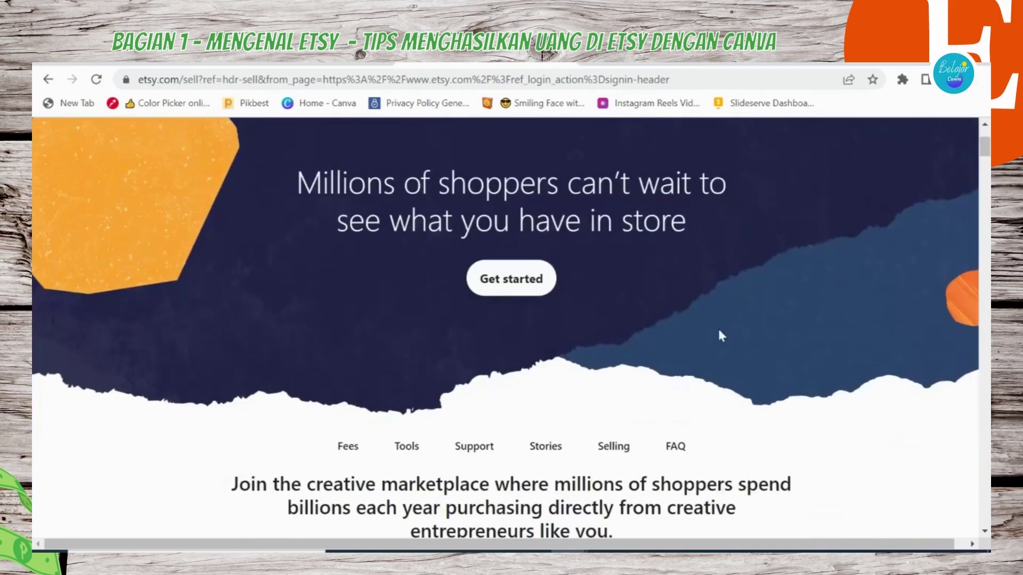
{"action": "left_click", "coordinate": [526, 290]}
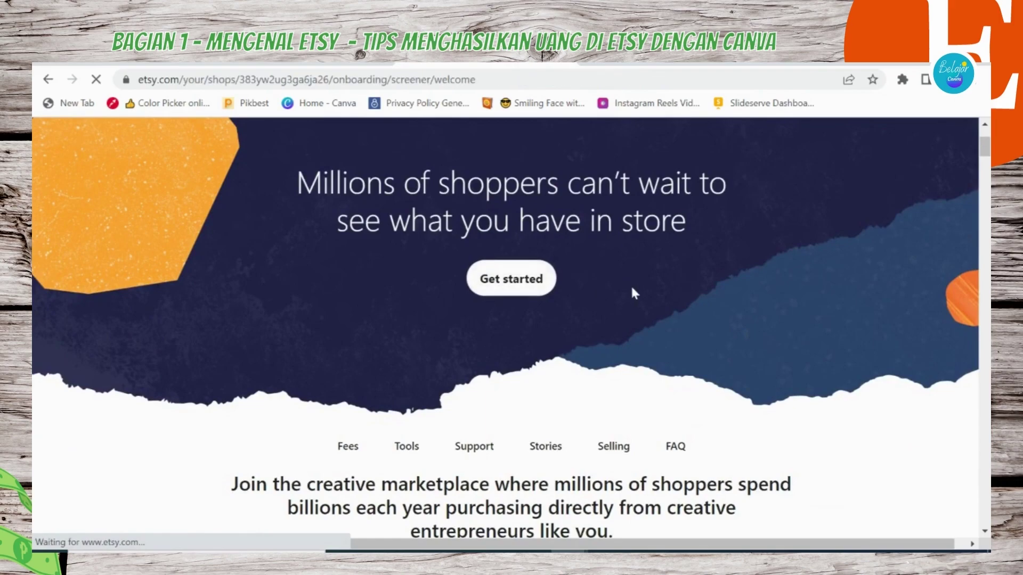
- Begin the seller onboarding from the welcome page and skip the "What brings you to Etsy?" question
{"action": "scroll", "coordinate": [568, 271], "scroll_direction": "down", "scroll_amount": 2}
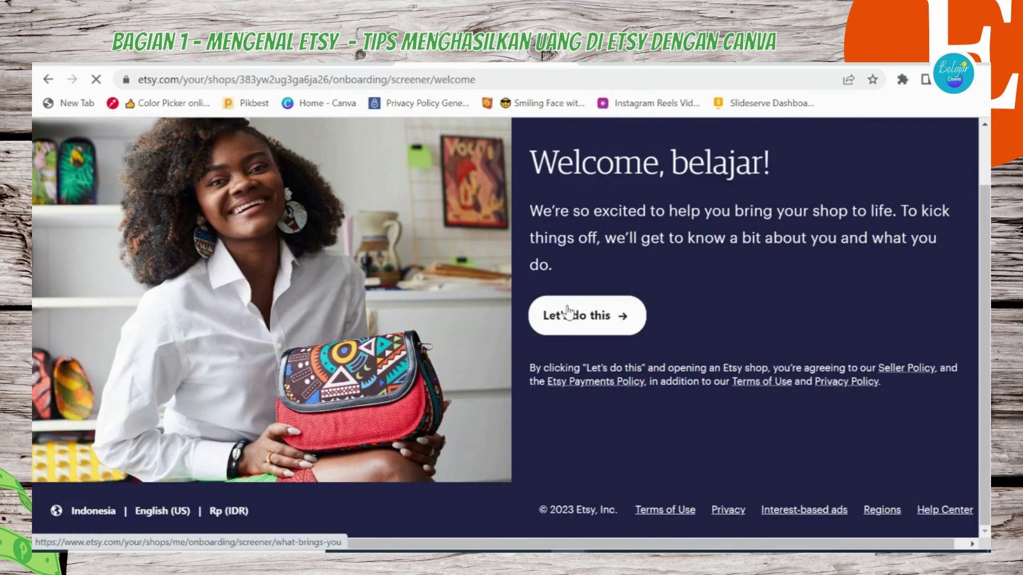
{"action": "left_click", "coordinate": [578, 325]}
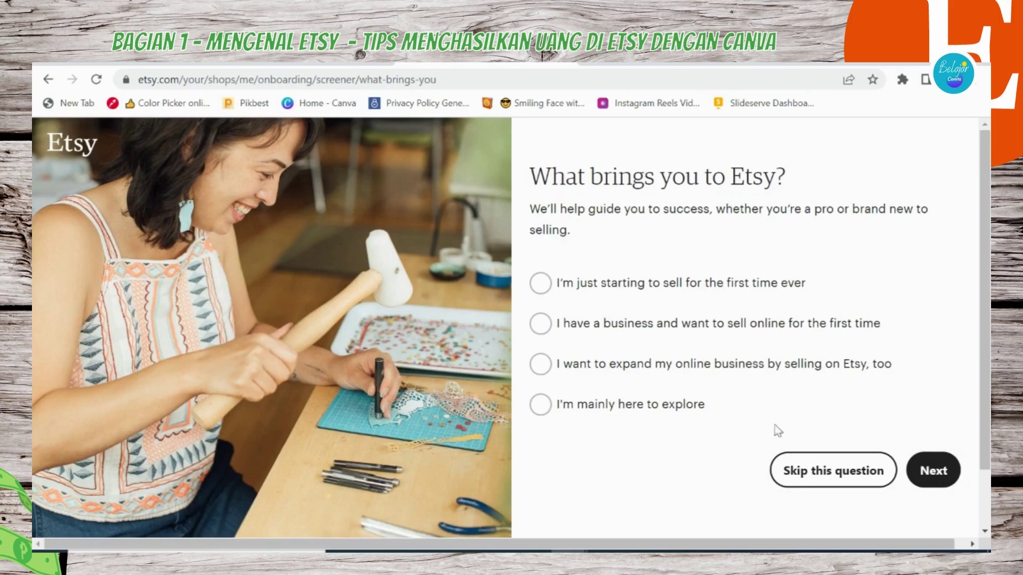
{"action": "left_click", "coordinate": [818, 469]}
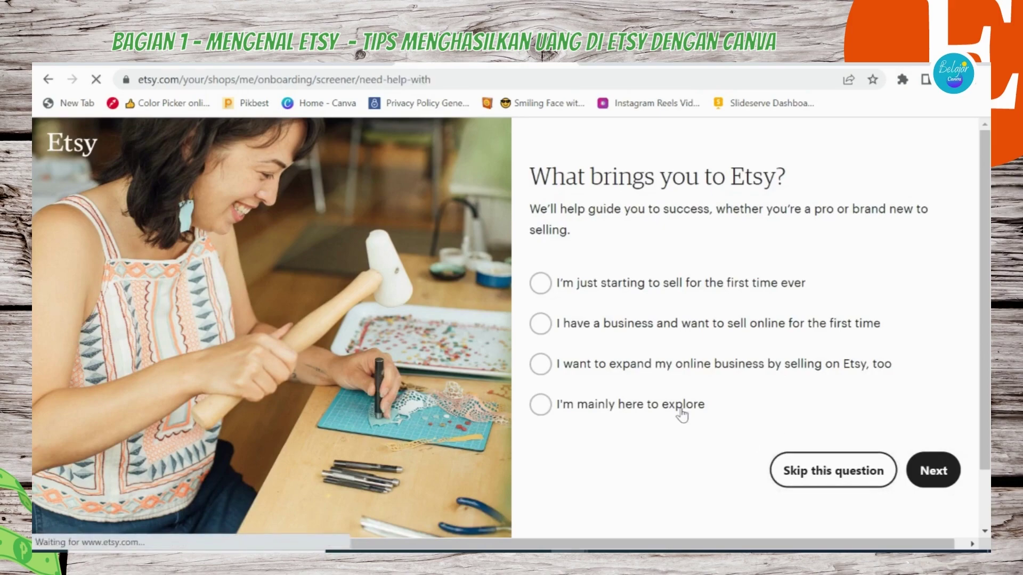
{"action": "scroll", "coordinate": [695, 260], "scroll_direction": "down", "scroll_amount": 2}
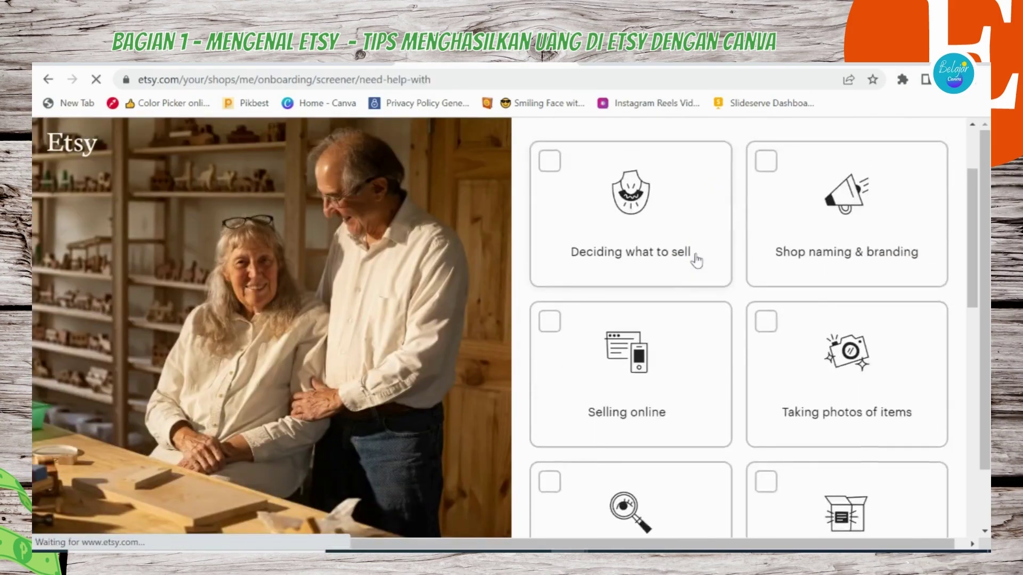
{"action": "scroll", "coordinate": [696, 256], "scroll_direction": "down", "scroll_amount": 7}
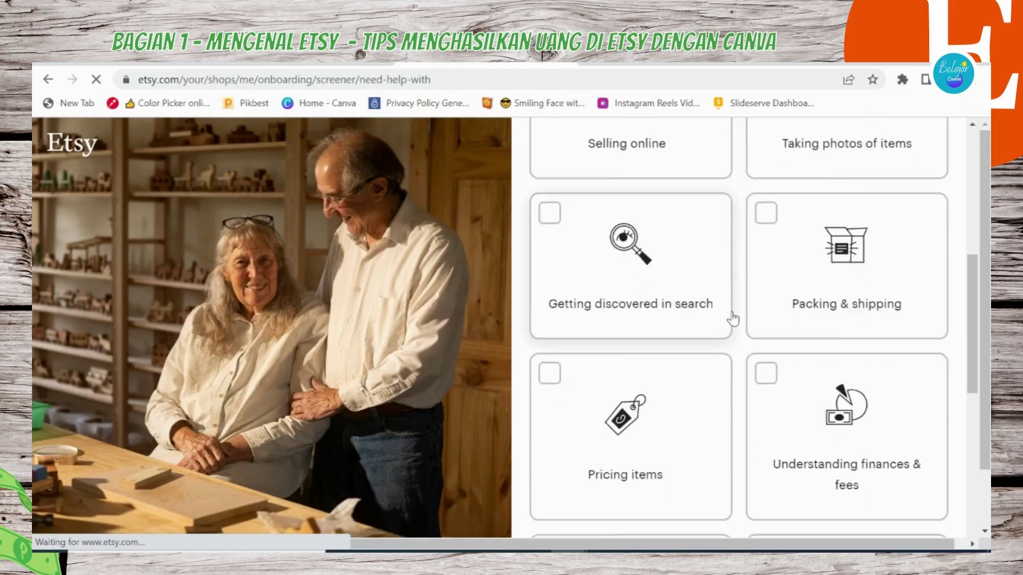
{"action": "scroll", "coordinate": [733, 316], "scroll_direction": "down", "scroll_amount": 8}
{"action": "scroll", "coordinate": [639, 371], "scroll_direction": "up", "scroll_amount": 6}
{"action": "scroll", "coordinate": [637, 369], "scroll_direction": "down", "scroll_amount": 5}
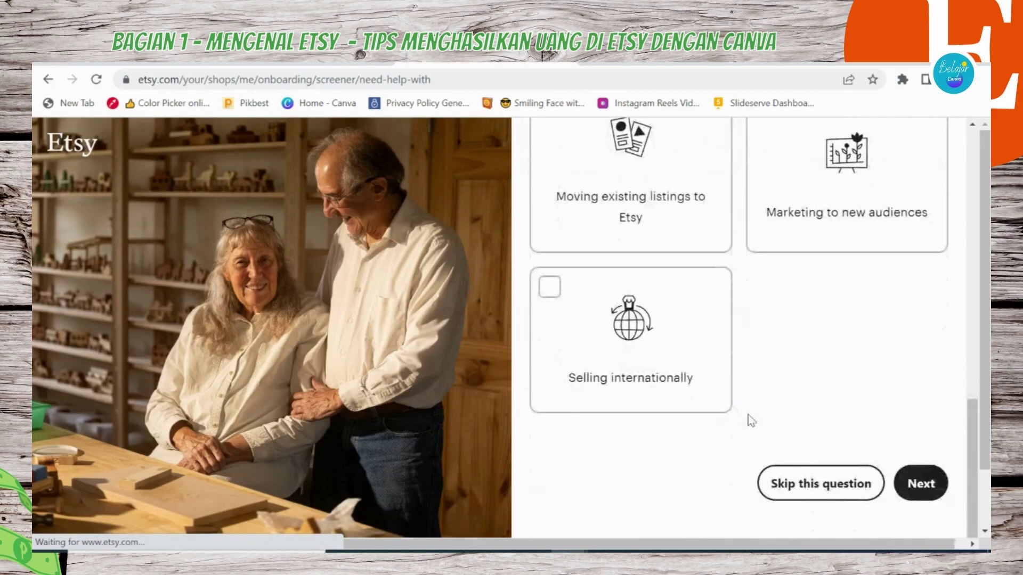
{"action": "scroll", "coordinate": [746, 417], "scroll_direction": "up", "scroll_amount": 4}
{"action": "left_click", "coordinate": [617, 366]}
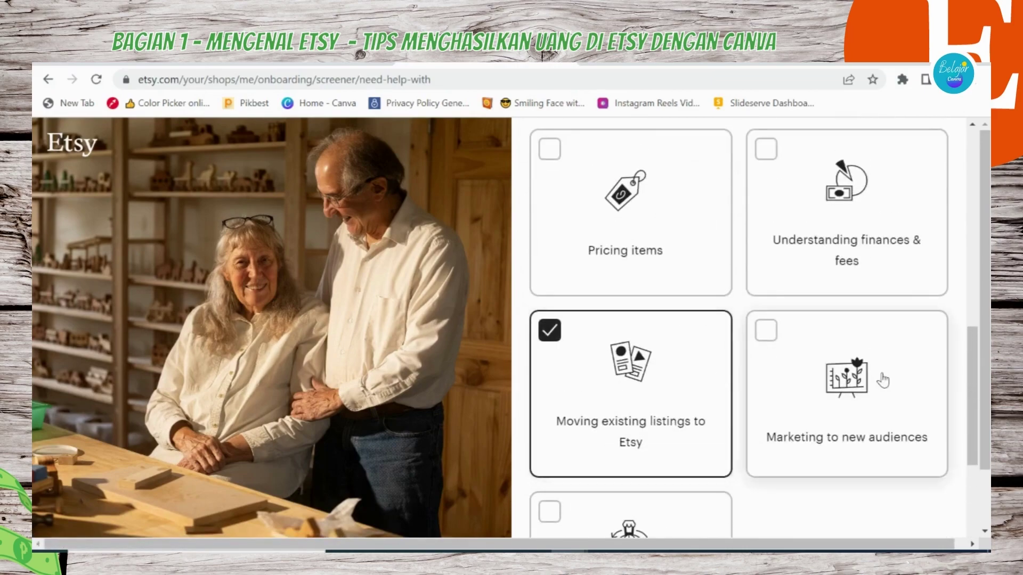
{"action": "left_click", "coordinate": [883, 381]}
{"action": "left_click", "coordinate": [708, 424]}
{"action": "left_click", "coordinate": [756, 406]}
- Skip the question about help topics and start the shop to reach the Shop preferences form
{"action": "scroll", "coordinate": [726, 405], "scroll_direction": "down", "scroll_amount": 4}
{"action": "left_click", "coordinate": [838, 484]}
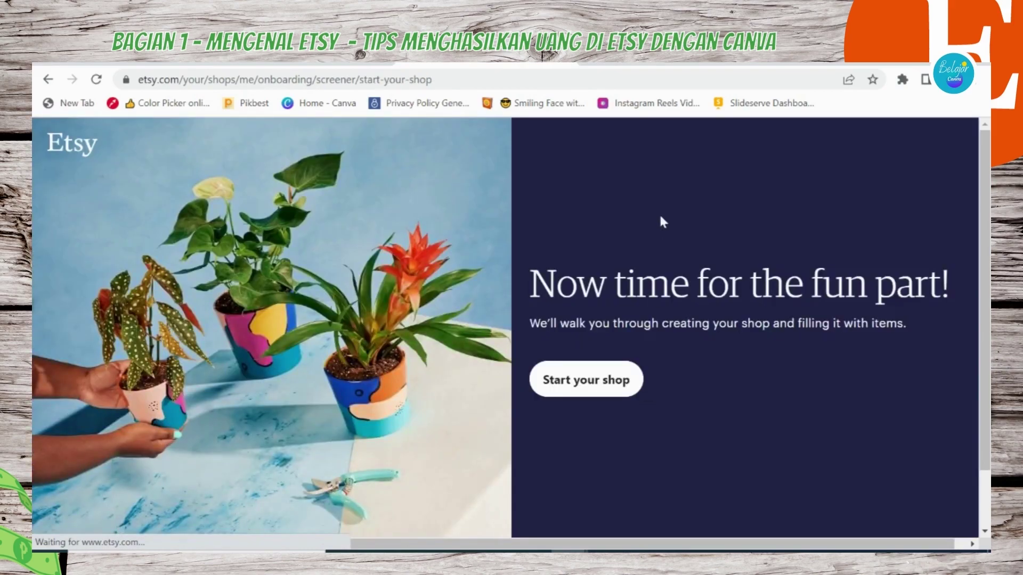
{"action": "scroll", "coordinate": [660, 213], "scroll_direction": "down", "scroll_amount": 2}
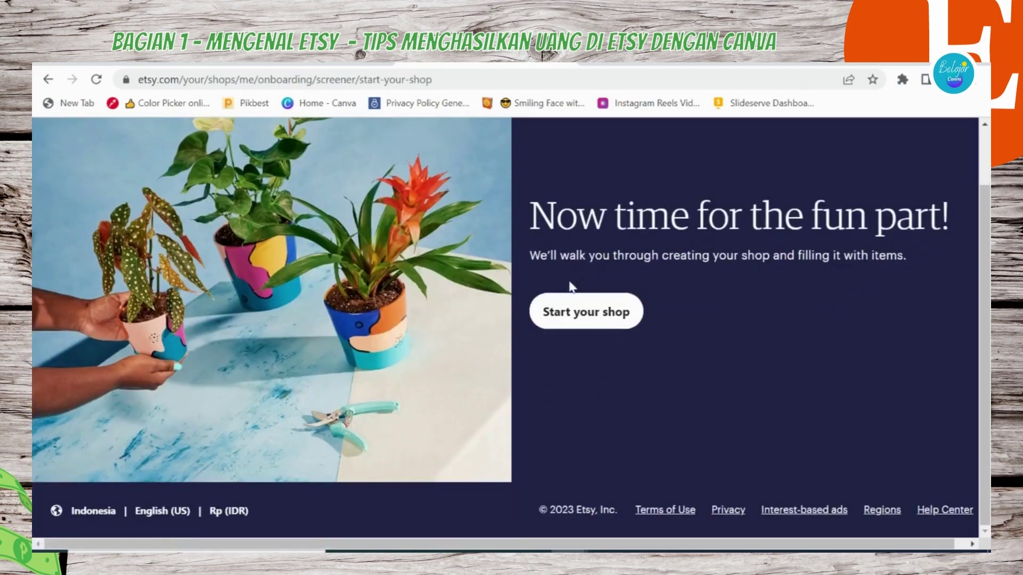
{"action": "left_click", "coordinate": [603, 324]}
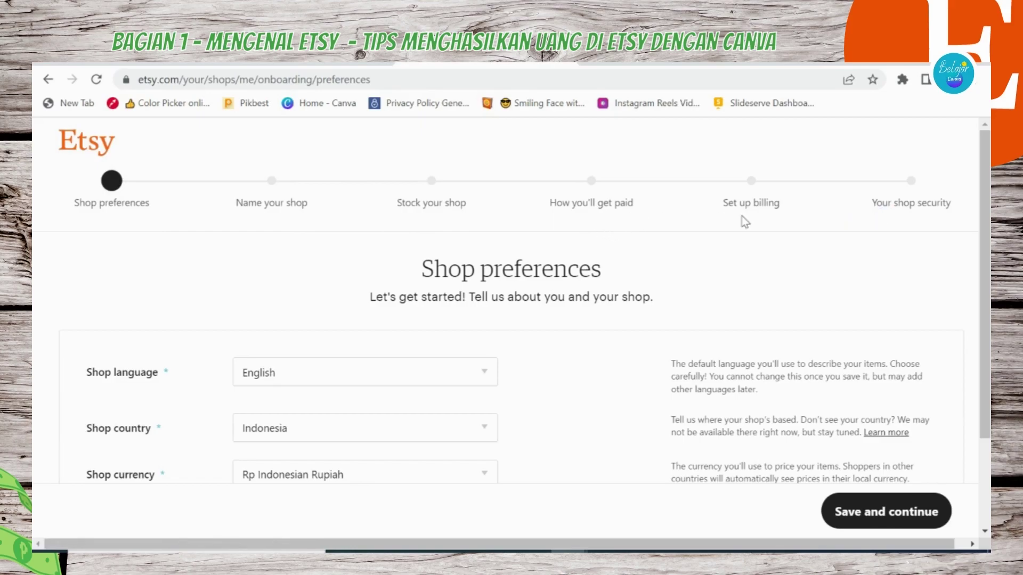
- Review the shop preferences and save them with English, Indonesia and Indonesian Rupiah as language, country and currency
{"action": "scroll", "coordinate": [312, 241], "scroll_direction": "down", "scroll_amount": 3}
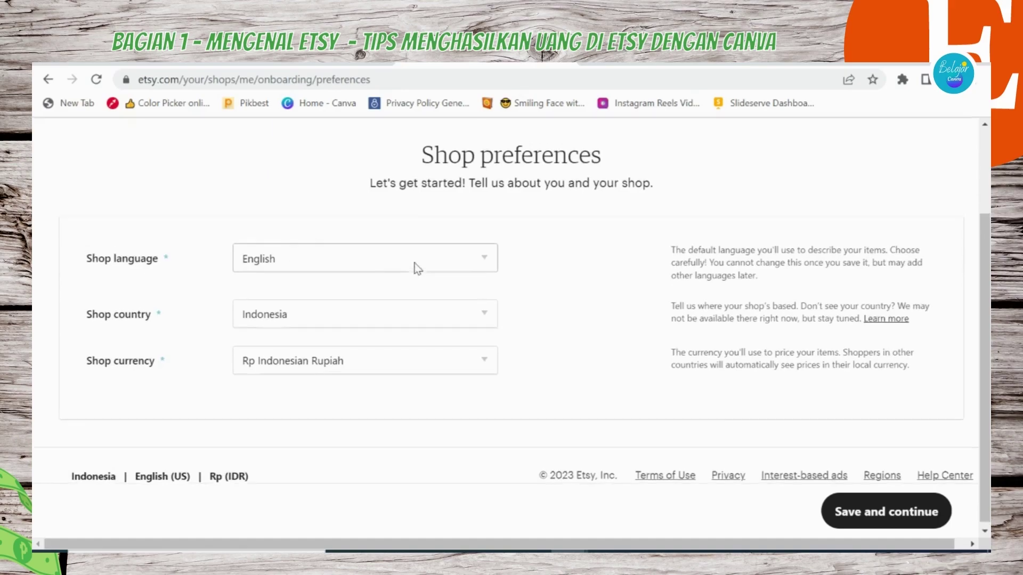
{"action": "scroll", "coordinate": [488, 254], "scroll_direction": "up", "scroll_amount": 2}
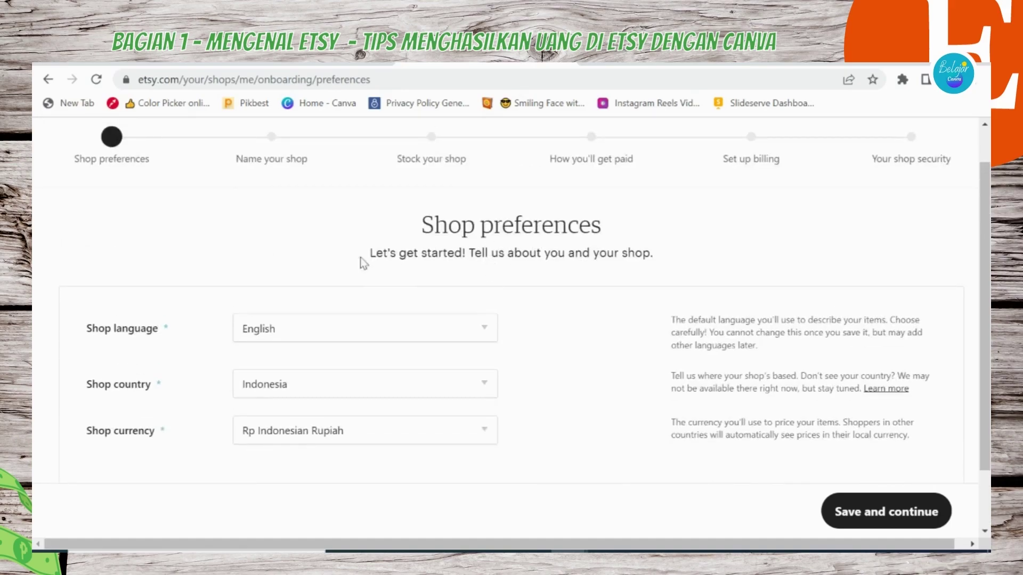
{"action": "scroll", "coordinate": [214, 263], "scroll_direction": "down", "scroll_amount": 2}
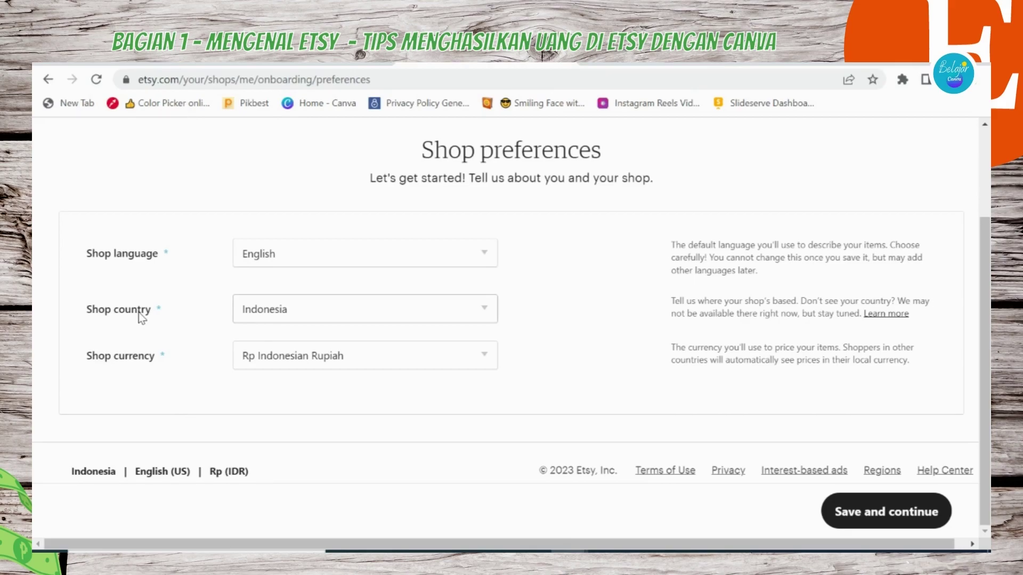
{"action": "left_click", "coordinate": [267, 361]}
{"action": "left_click", "coordinate": [267, 361]}
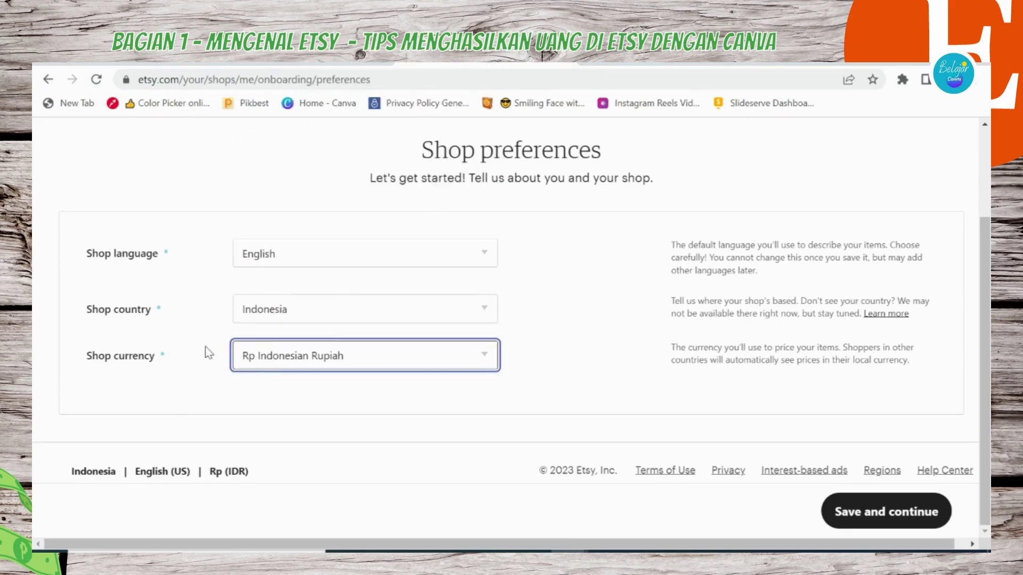
{"action": "scroll", "coordinate": [197, 350], "scroll_direction": "up", "scroll_amount": 1}
{"action": "scroll", "coordinate": [201, 352], "scroll_direction": "down", "scroll_amount": 1}
{"action": "left_click", "coordinate": [886, 515]}
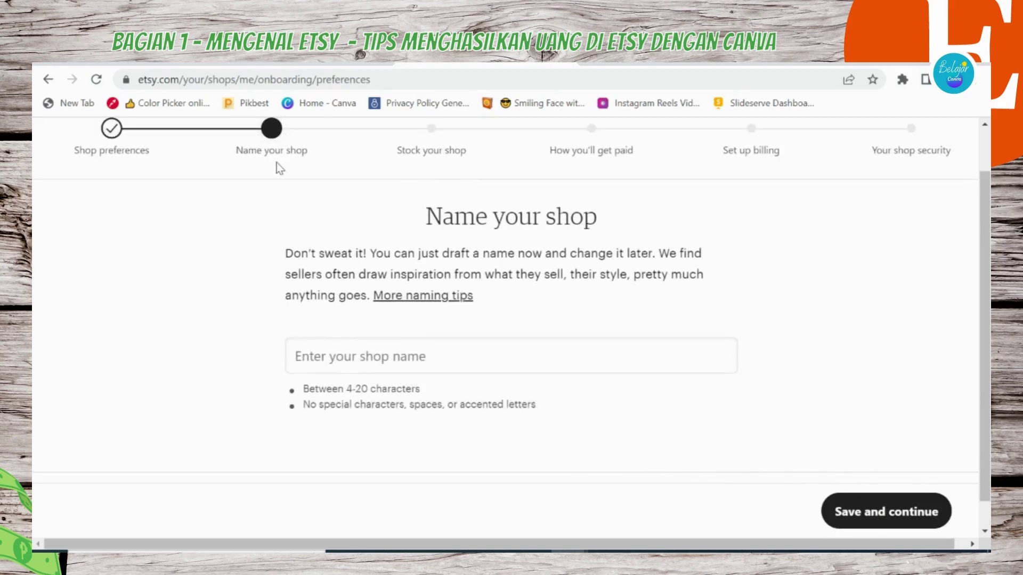
- Try DigitalArt and DigitalArtBase as the shop name
{"action": "left_click", "coordinate": [378, 355]}
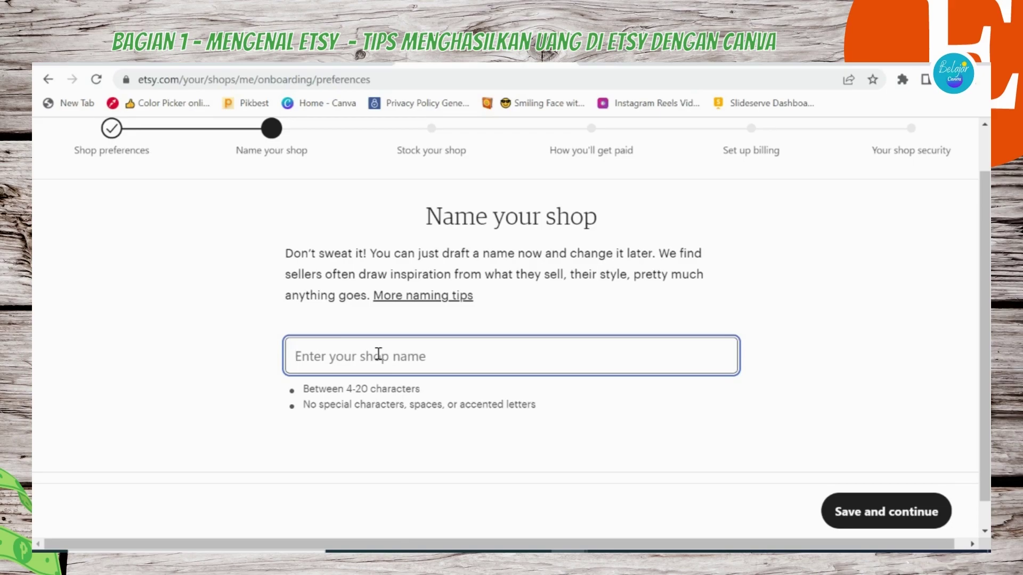
{"action": "type", "text": "D"}
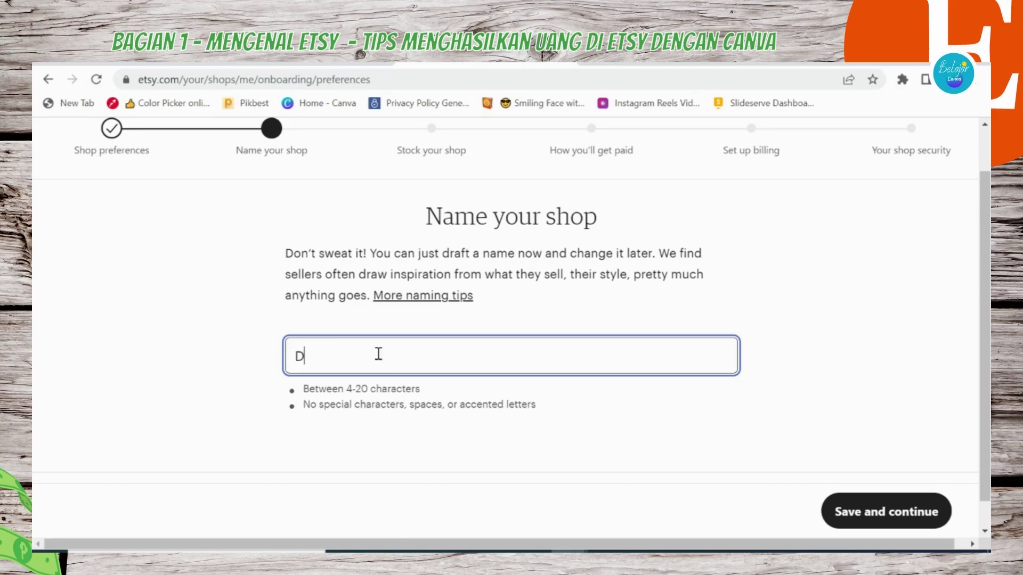
{"action": "type", "text": "igitalArt"}
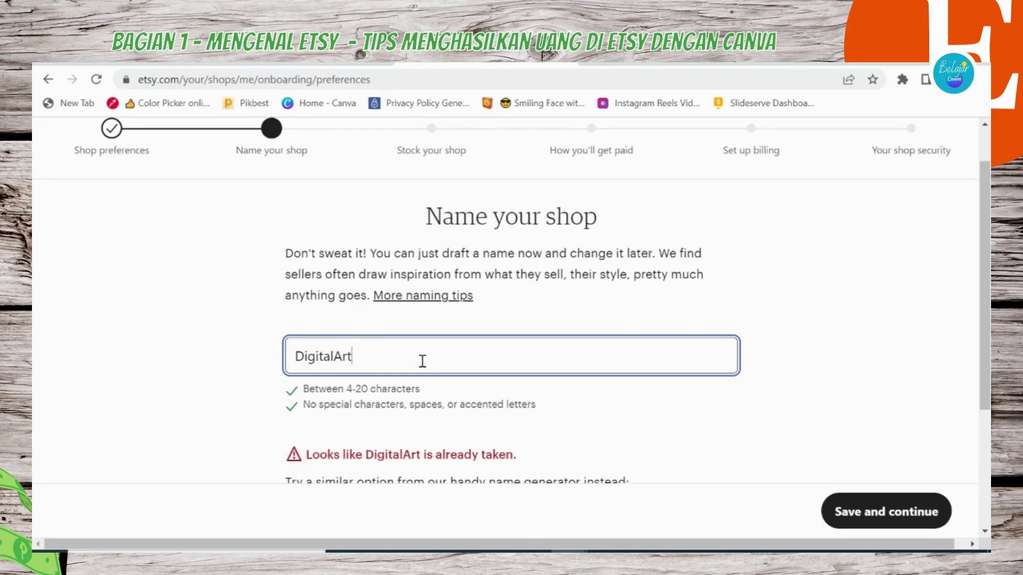
{"action": "type", "text": "Base"}
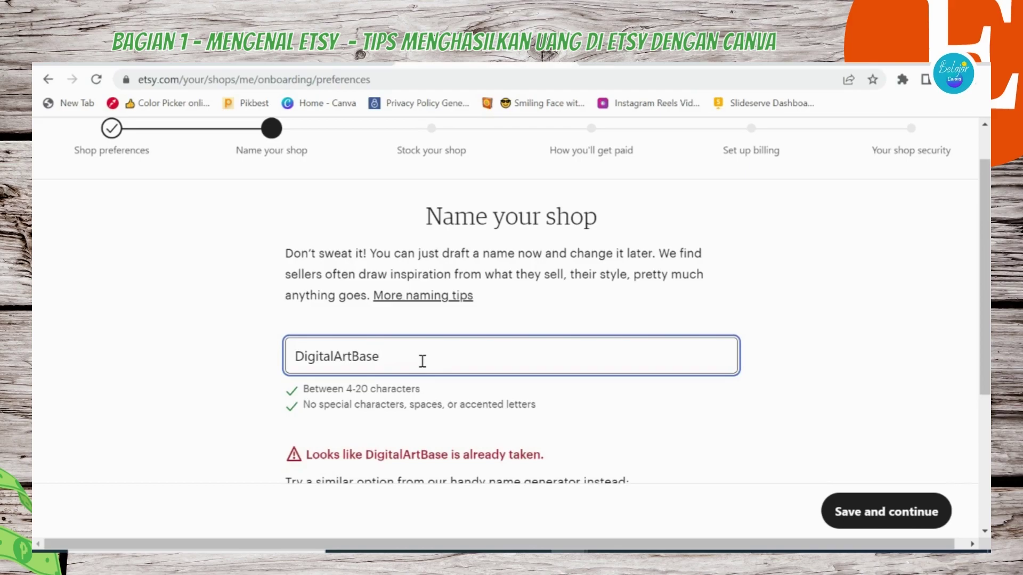
- Remove the Base ending and try DigitalArtCanva and DigitalArtCanvaSVG as the shop name
{"action": "key", "text": "BackSpace"}
{"action": "key", "text": "BackSpace"}
{"action": "key", "text": "BackSpace"}
{"action": "key", "text": "BackSpace"}
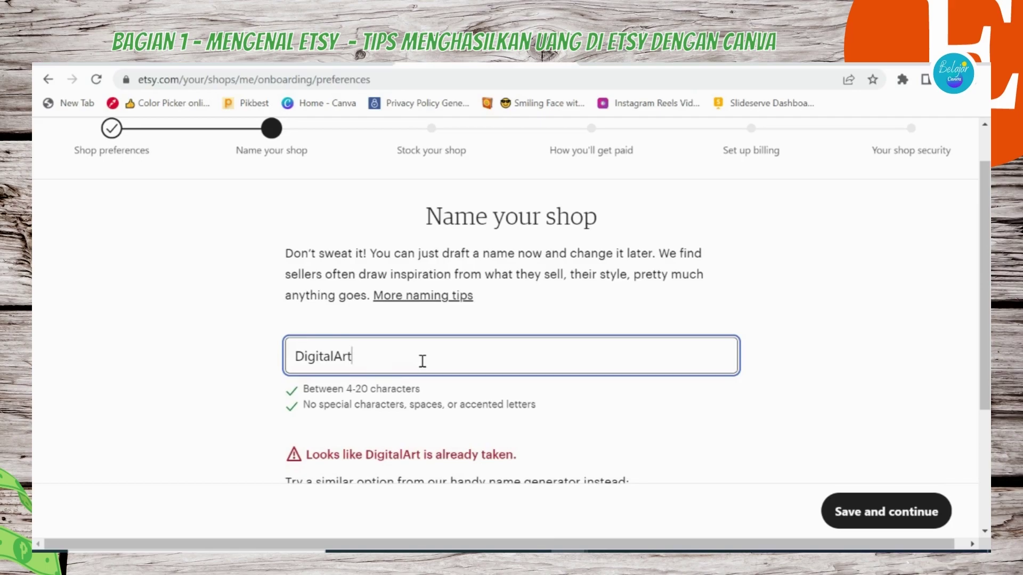
{"action": "type", "text": "Canva"}
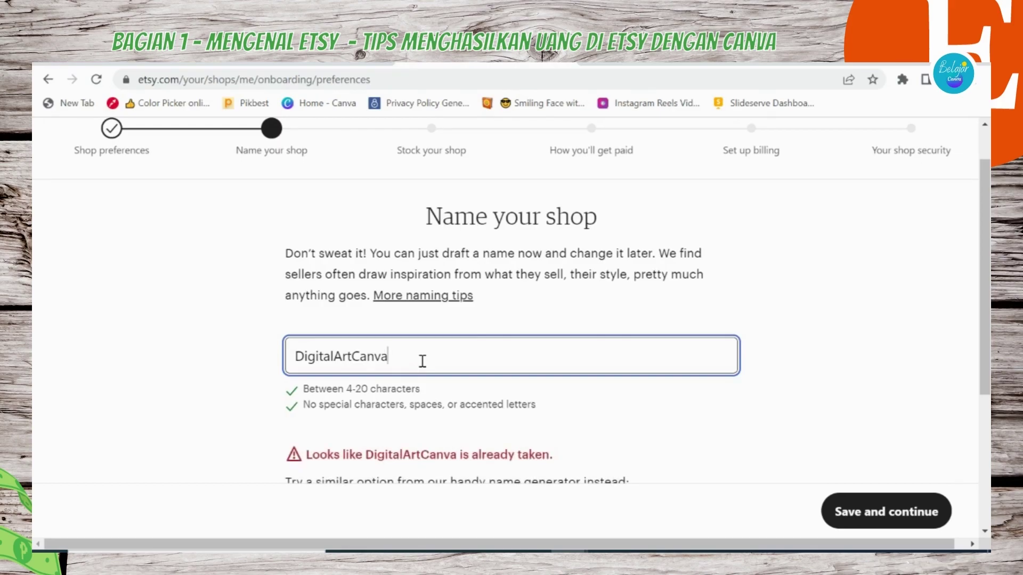
{"action": "type", "text": "SVG"}
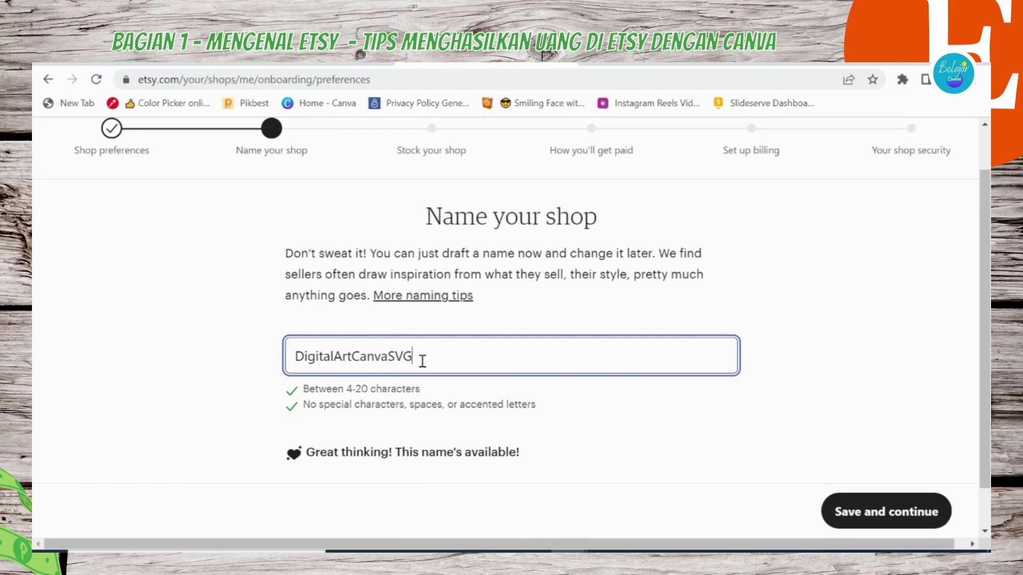
- Clear the shop name, try a first name followed by Art instead, and review the suggested alternatives
{"action": "key", "text": "BackSpace"}
{"action": "key", "text": "BackSpace"}
{"action": "key", "text": "BackSpace"}
{"action": "key", "text": "BackSpace"}
{"action": "key", "text": "BackSpace"}
{"action": "key", "text": "BackSpace"}
{"action": "key", "text": "BackSpace"}
{"action": "key", "text": "BackSpace"}
{"action": "key", "text": "BackSpace"}
{"action": "key", "text": "BackSpace"}
{"action": "key", "text": "BackSpace"}
{"action": "key", "text": "BackSpace"}
{"action": "key", "text": "BackSpace"}
{"action": "key", "text": "BackSpace"}
{"action": "key", "text": "BackSpace"}
{"action": "key", "text": "BackSpace"}
{"action": "key", "text": "BackSpace"}
{"action": "key", "text": "BackSpace"}
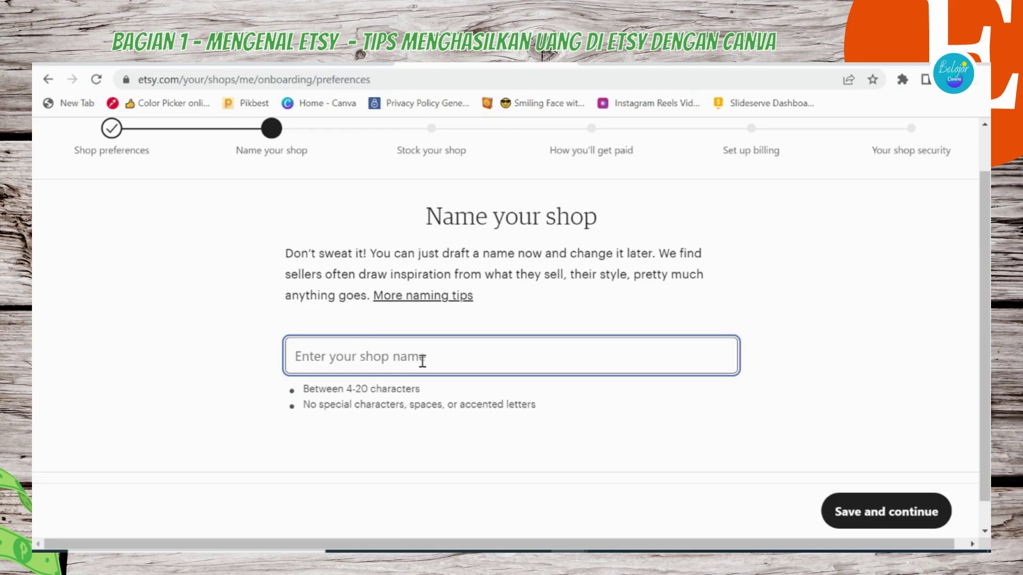
{"action": "type", "text": "Bobby"}
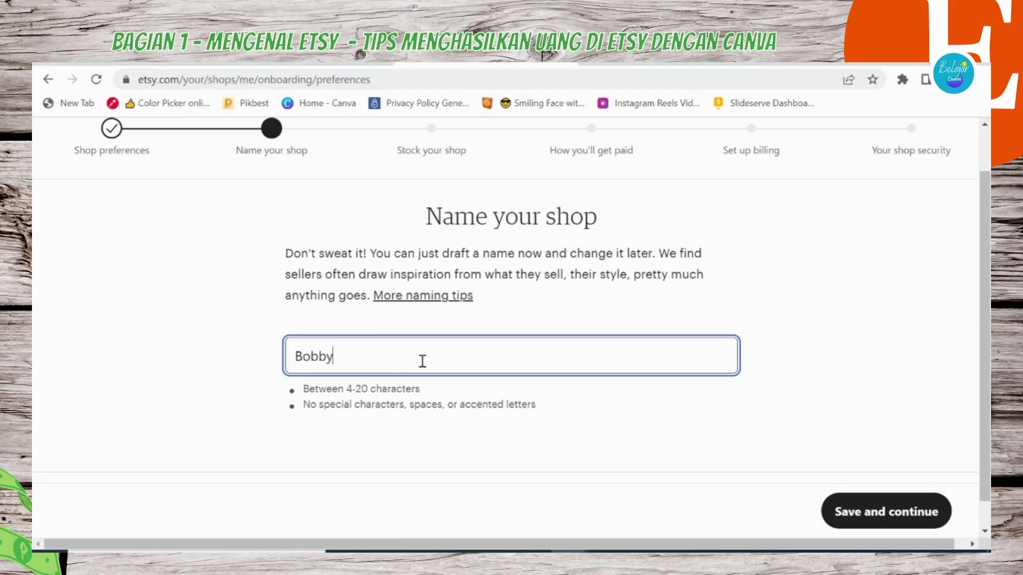
{"action": "type", "text": "Art"}
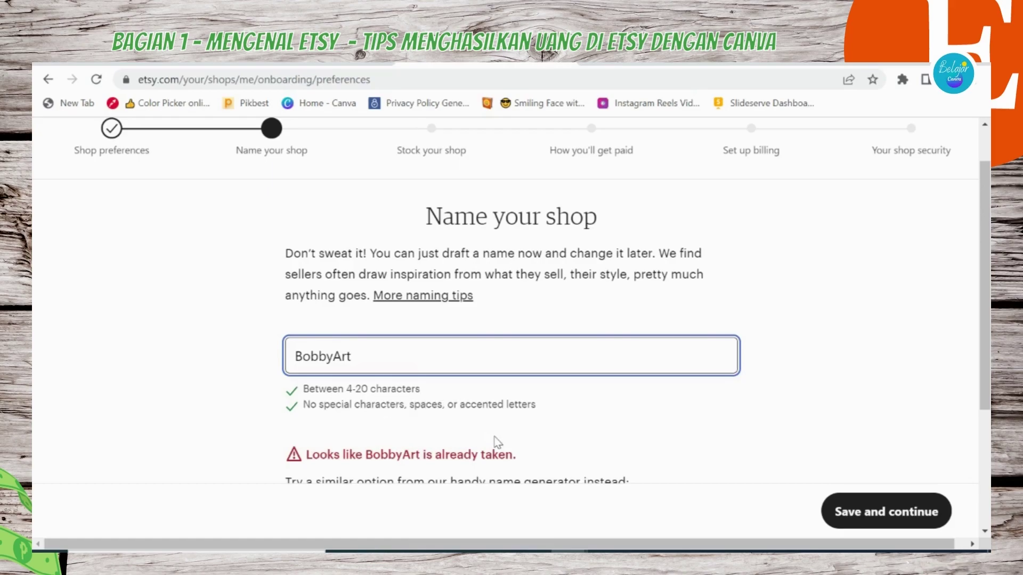
{"action": "scroll", "coordinate": [497, 443], "scroll_direction": "down", "scroll_amount": 2}
{"action": "scroll", "coordinate": [467, 401], "scroll_direction": "down", "scroll_amount": 1}
{"action": "scroll", "coordinate": [467, 400], "scroll_direction": "up", "scroll_amount": 1}
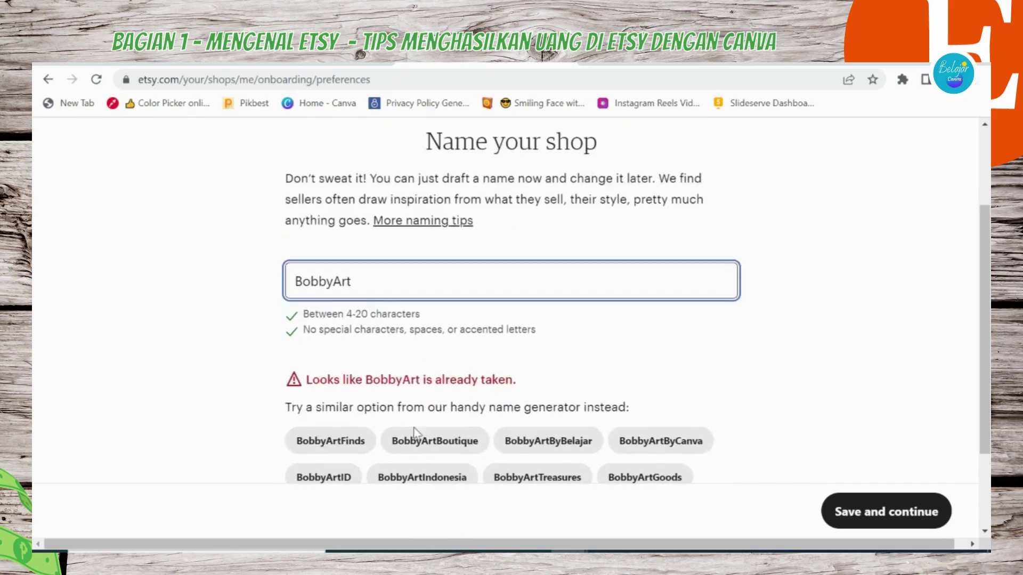
{"action": "scroll", "coordinate": [586, 445], "scroll_direction": "down", "scroll_amount": 2}
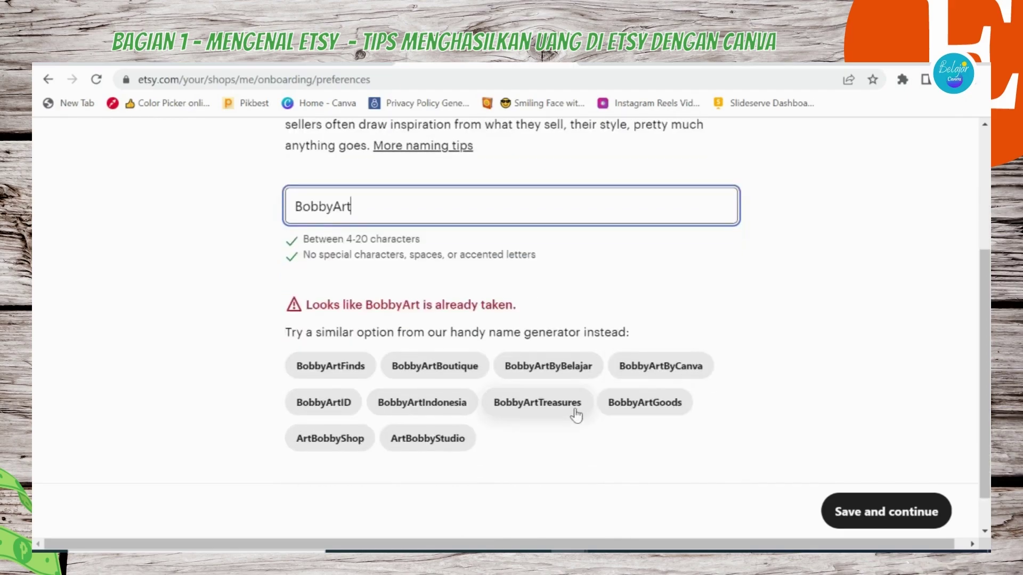
- Replace the shop name with Goodart and choose the suggested alternative GoodartID
{"action": "double_click", "coordinate": [370, 210]}
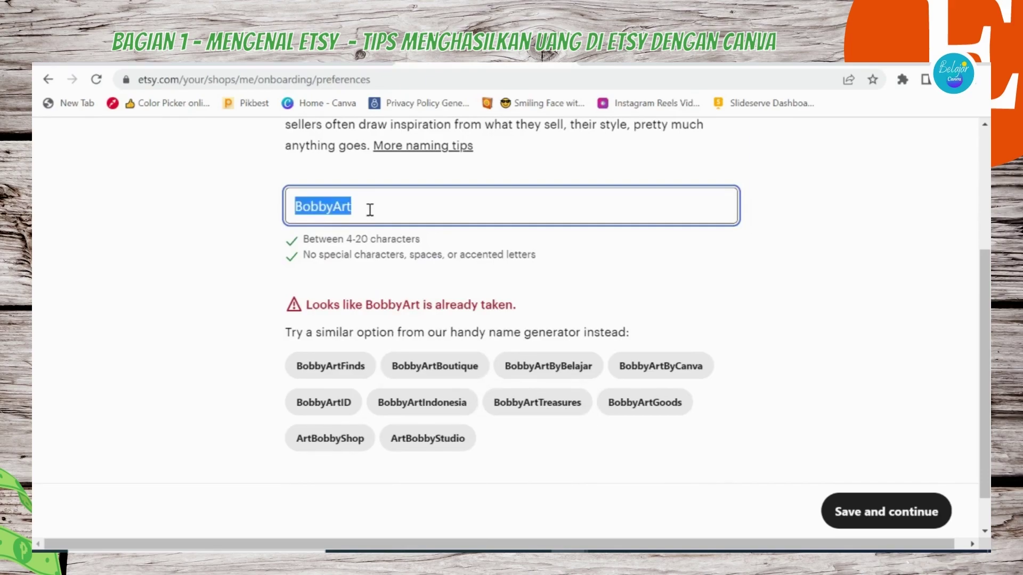
{"action": "type", "text": "Good"}
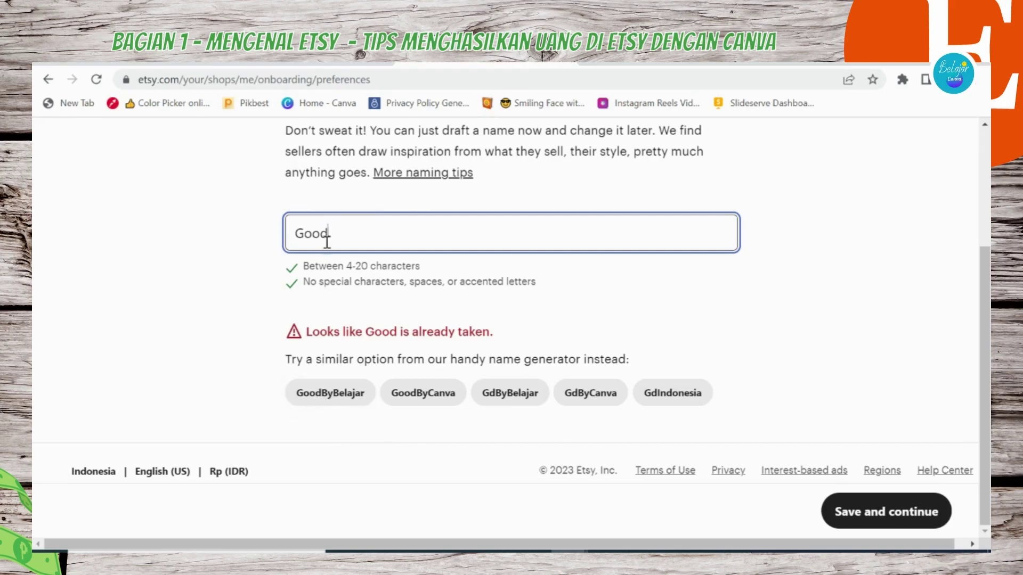
{"action": "type", "text": "art"}
{"action": "scroll", "coordinate": [353, 266], "scroll_direction": "down", "scroll_amount": 1}
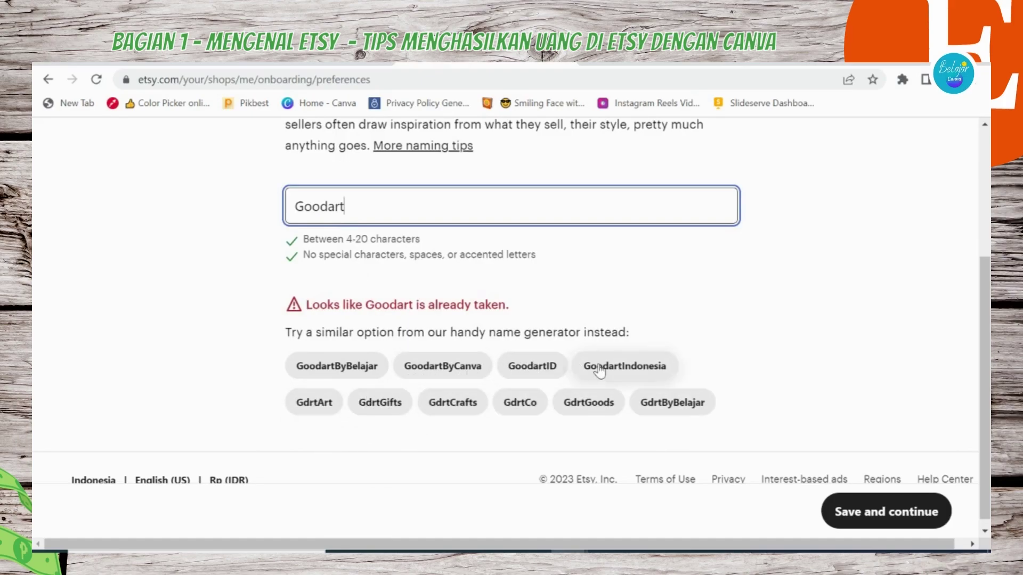
{"action": "left_click", "coordinate": [537, 368]}
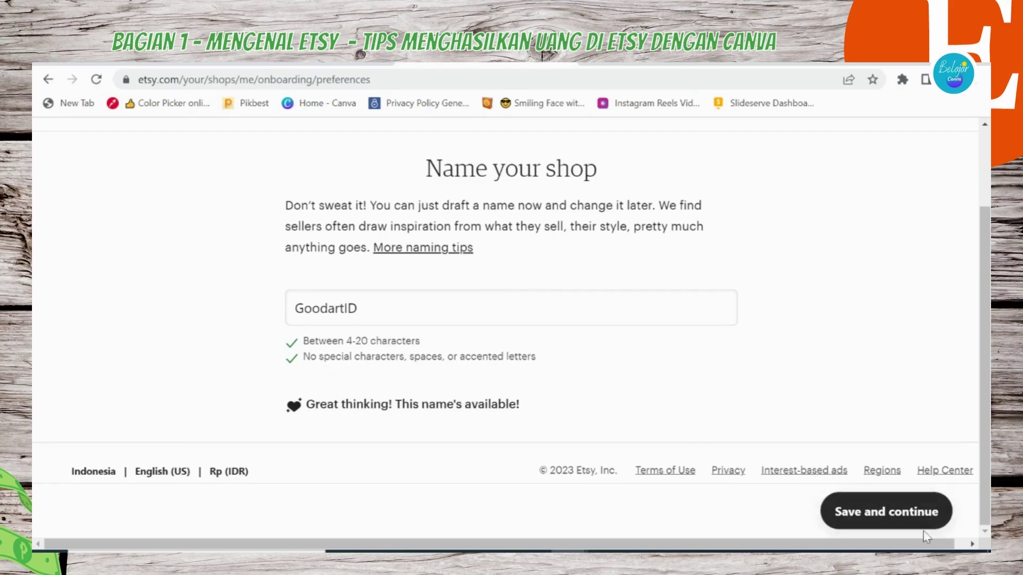
- Check the chosen shop name GoodartID, save it and continue to stocking the shop
{"action": "left_click", "coordinate": [359, 315]}
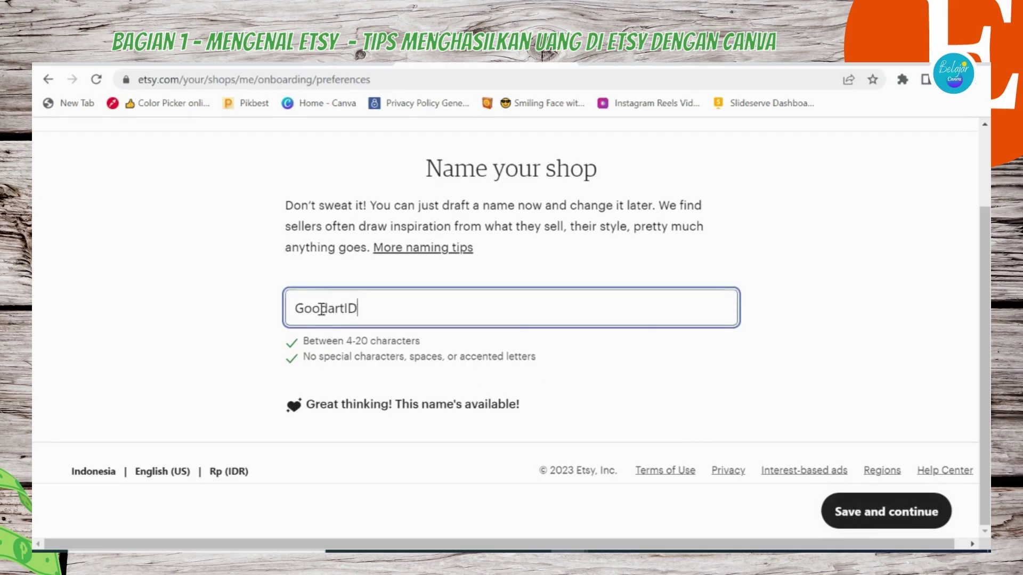
{"action": "double_click", "coordinate": [296, 309]}
{"action": "left_click", "coordinate": [295, 309]}
{"action": "left_click", "coordinate": [386, 301]}
{"action": "scroll", "coordinate": [601, 259], "scroll_direction": "up", "scroll_amount": 3}
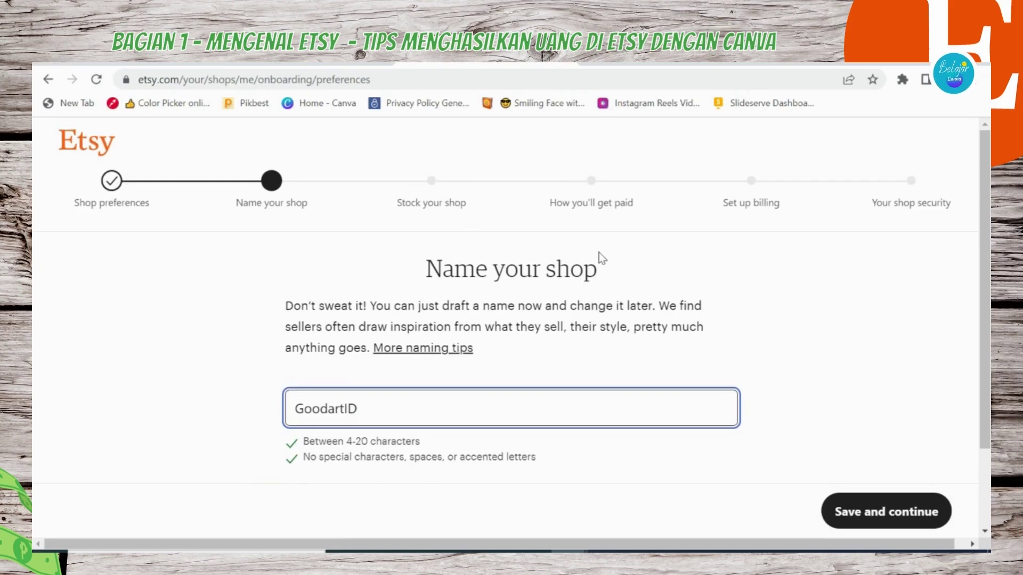
{"action": "scroll", "coordinate": [765, 350], "scroll_direction": "down", "scroll_amount": 3}
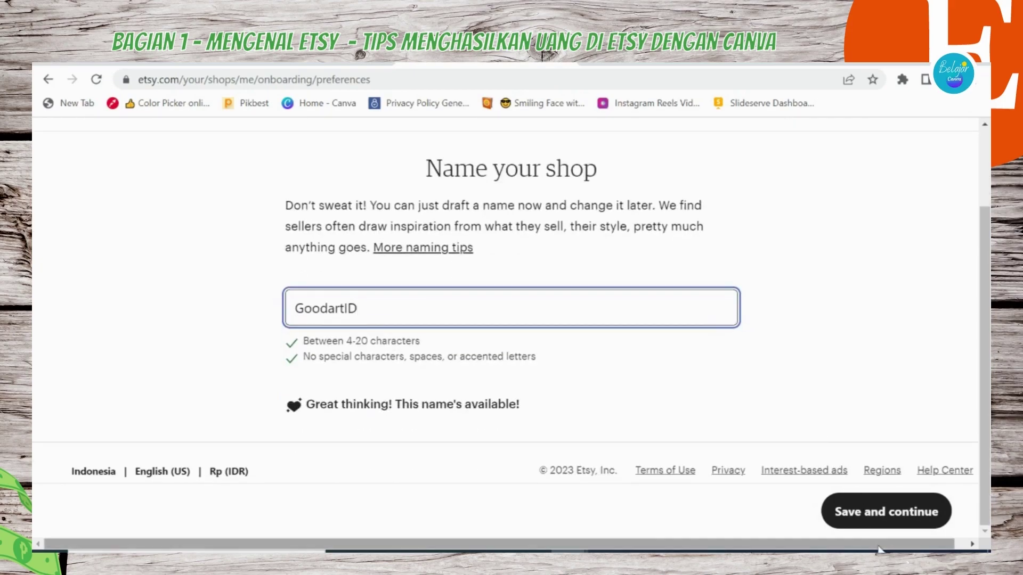
{"action": "left_click", "coordinate": [877, 514]}
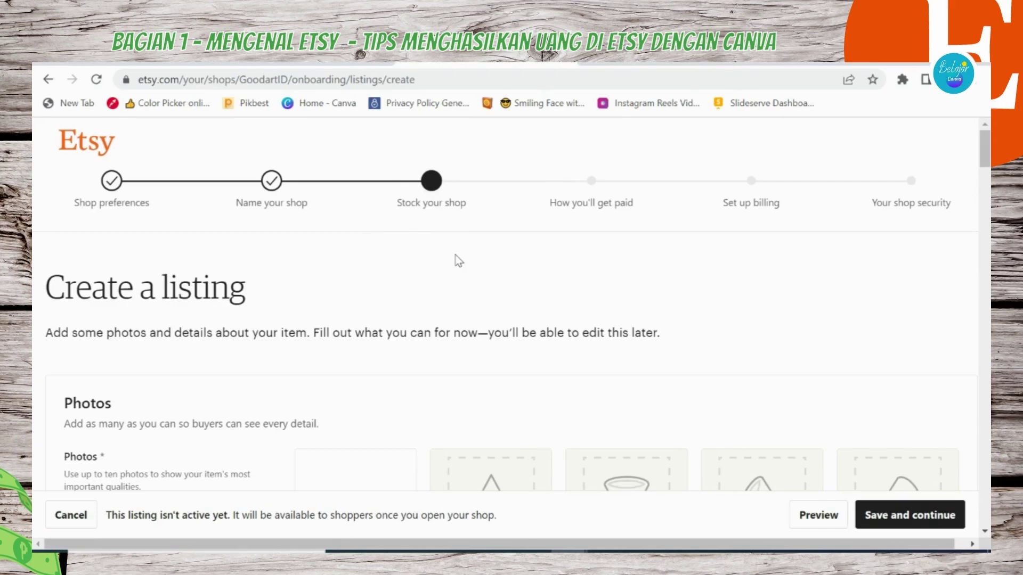
- Examine the listing form's Photos section and look in the Pictures folder for an image to add
{"action": "scroll", "coordinate": [454, 266], "scroll_direction": "down", "scroll_amount": 4}
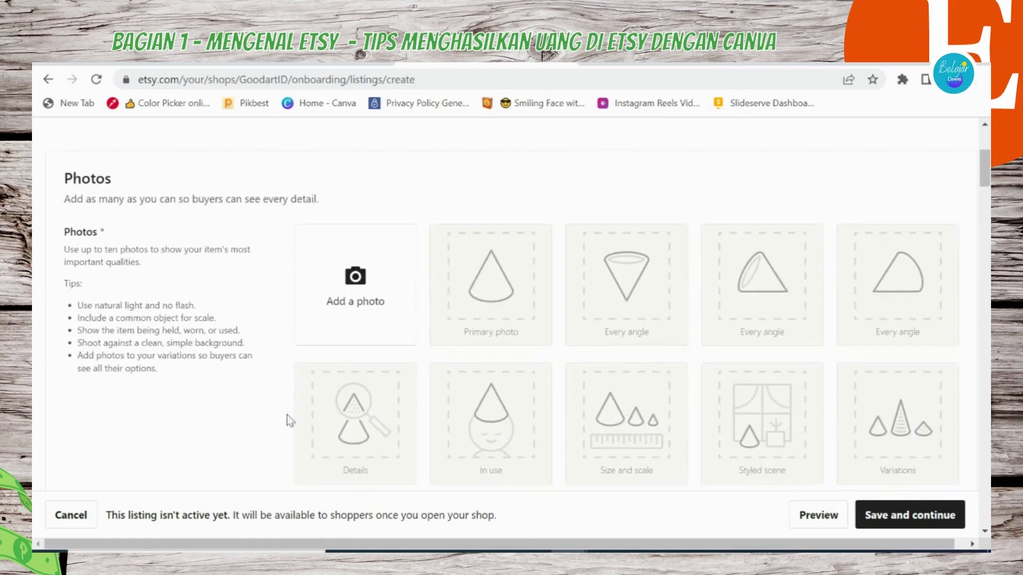
{"action": "scroll", "coordinate": [216, 402], "scroll_direction": "down", "scroll_amount": 1}
{"action": "scroll", "coordinate": [216, 402], "scroll_direction": "up", "scroll_amount": 4}
{"action": "scroll", "coordinate": [213, 385], "scroll_direction": "down", "scroll_amount": 1}
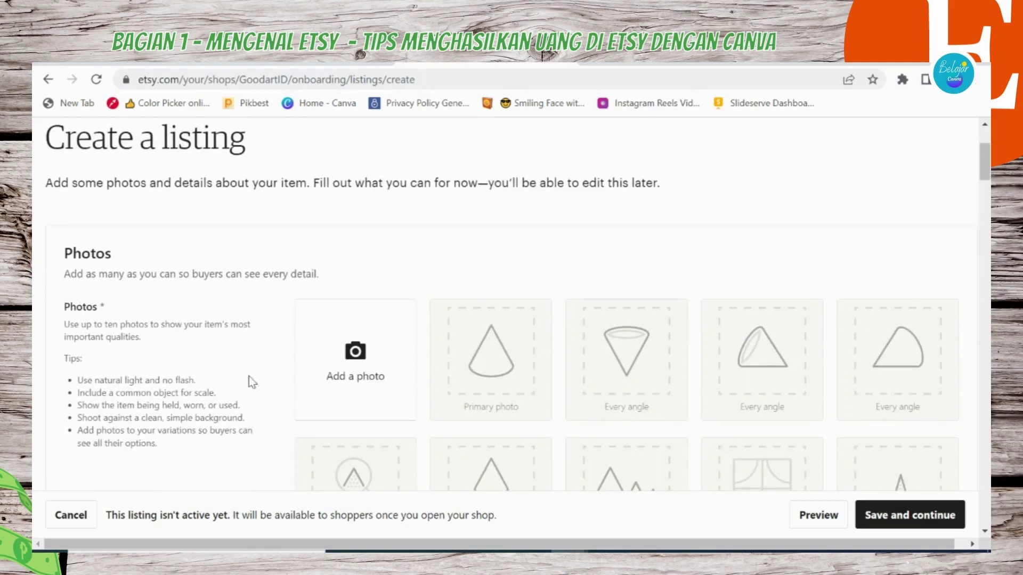
{"action": "left_click", "coordinate": [309, 377]}
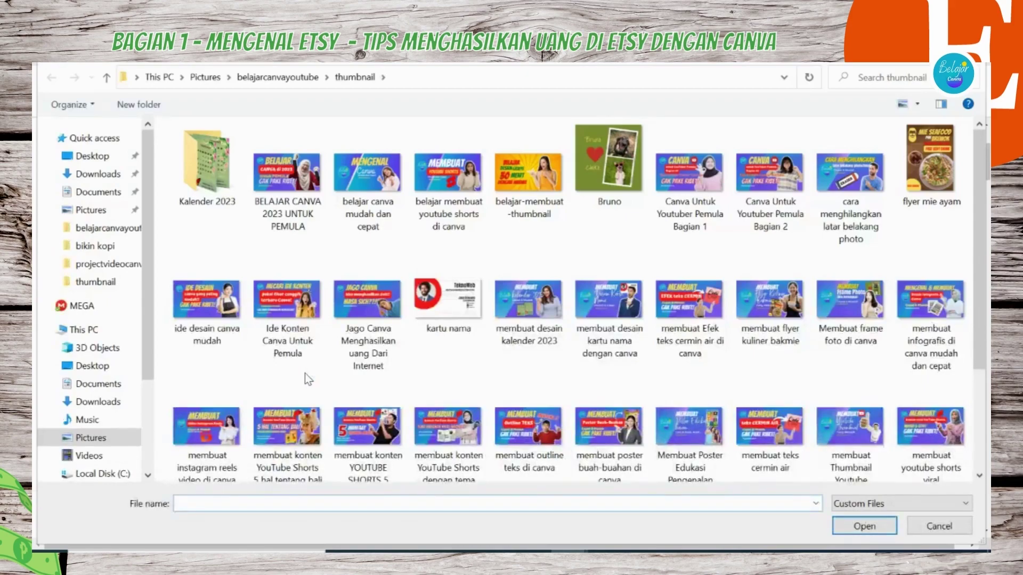
{"action": "left_click", "coordinate": [94, 212]}
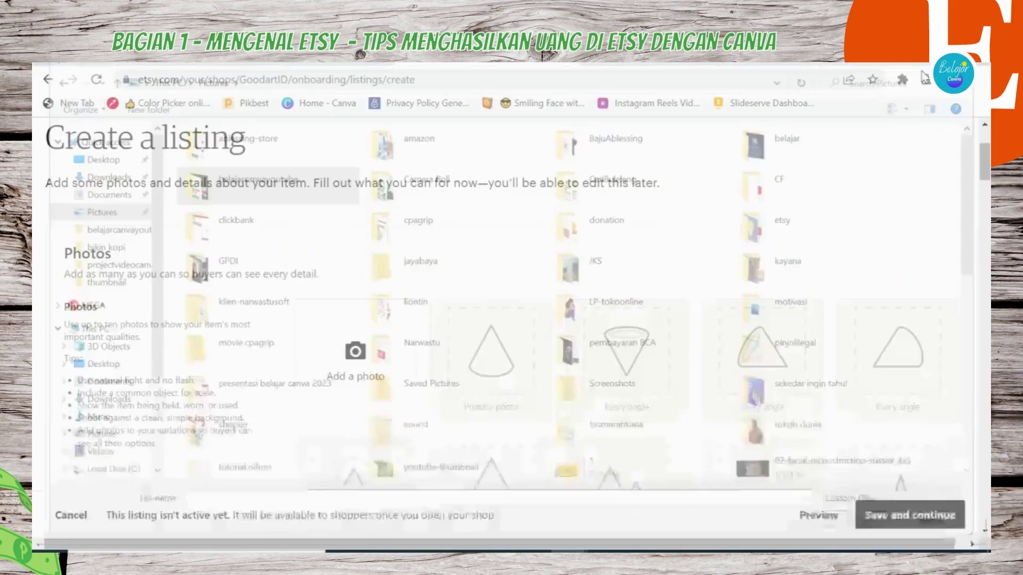
{"action": "scroll", "coordinate": [402, 288], "scroll_direction": "down", "scroll_amount": 3}
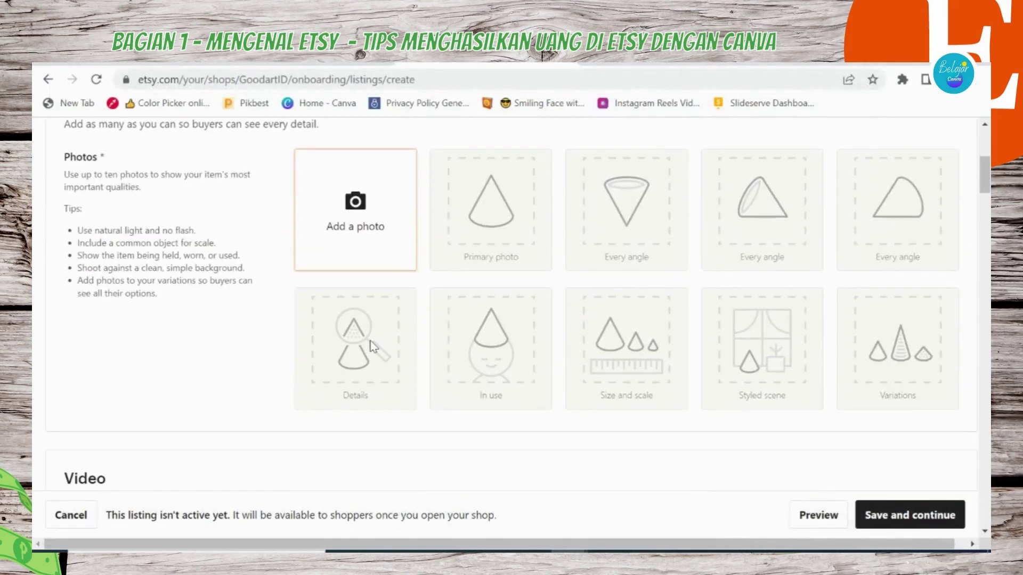
{"action": "scroll", "coordinate": [288, 335], "scroll_direction": "up", "scroll_amount": 1}
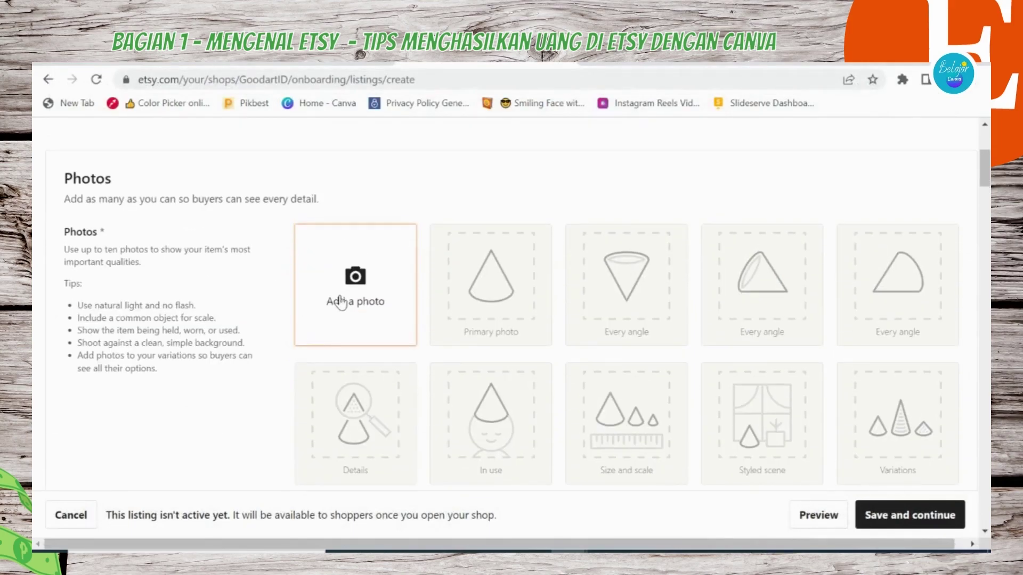
{"action": "scroll", "coordinate": [288, 307], "scroll_direction": "up", "scroll_amount": 1}
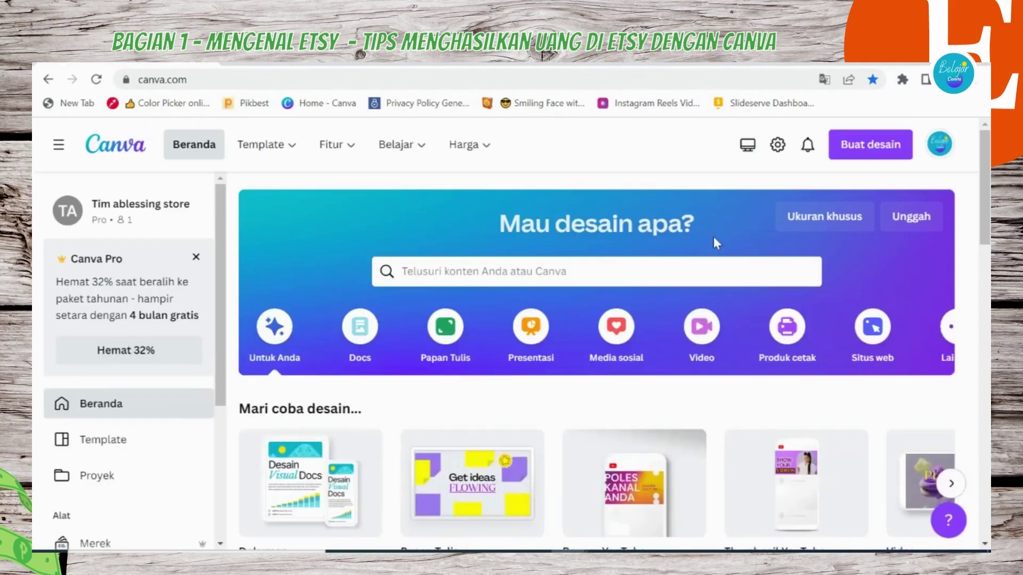
- Create a new blank custom-size design measuring 500 × 500 pixels
{"action": "left_click_drag", "start_coordinate": [987, 187], "coordinate": [973, 164]}
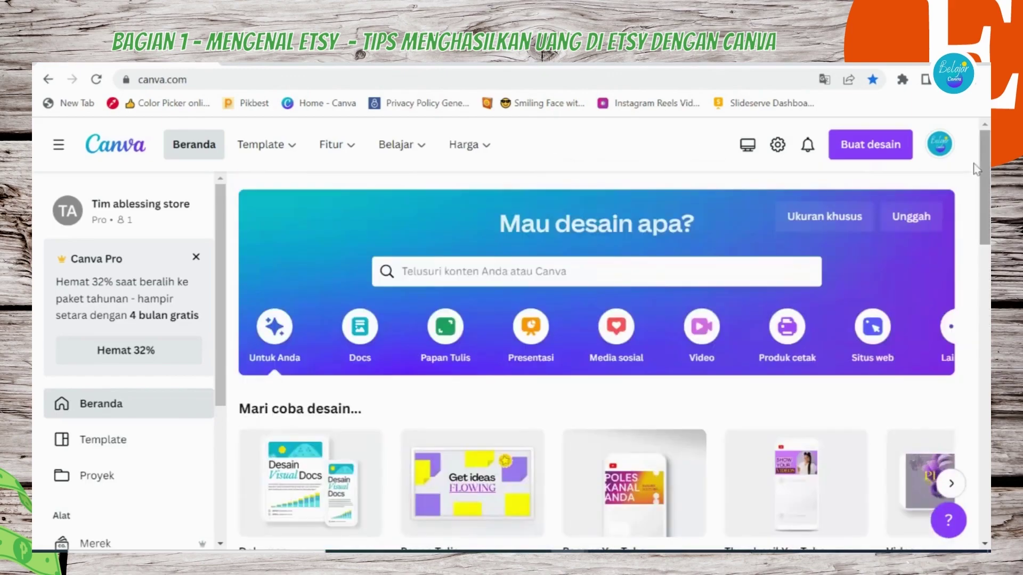
{"action": "left_click", "coordinate": [874, 151]}
{"action": "scroll", "coordinate": [767, 248], "scroll_direction": "down", "scroll_amount": 4}
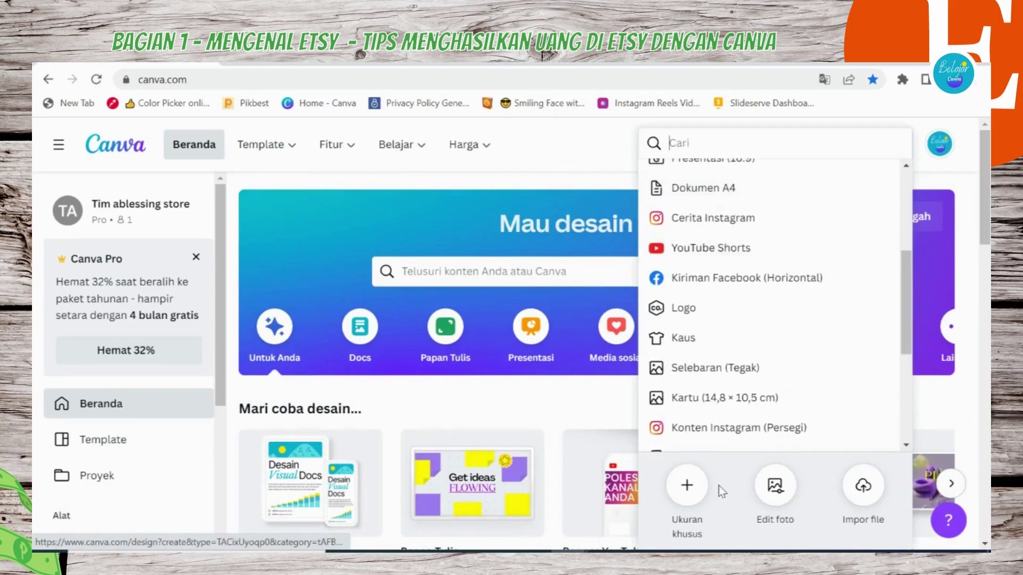
{"action": "left_click", "coordinate": [690, 486]}
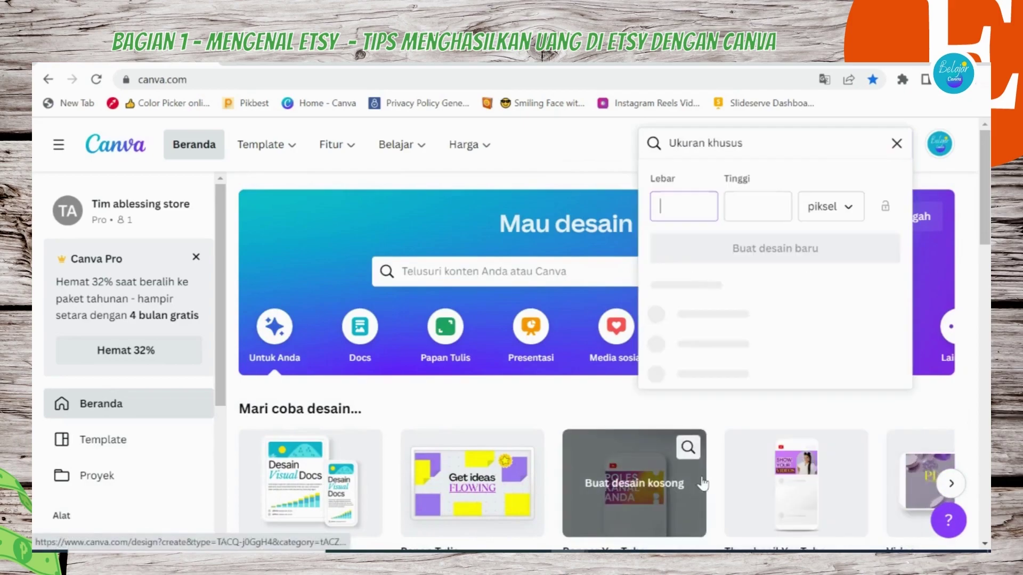
{"action": "type", "text": "500"}
{"action": "left_click", "coordinate": [731, 208]}
{"action": "type", "text": "500"}
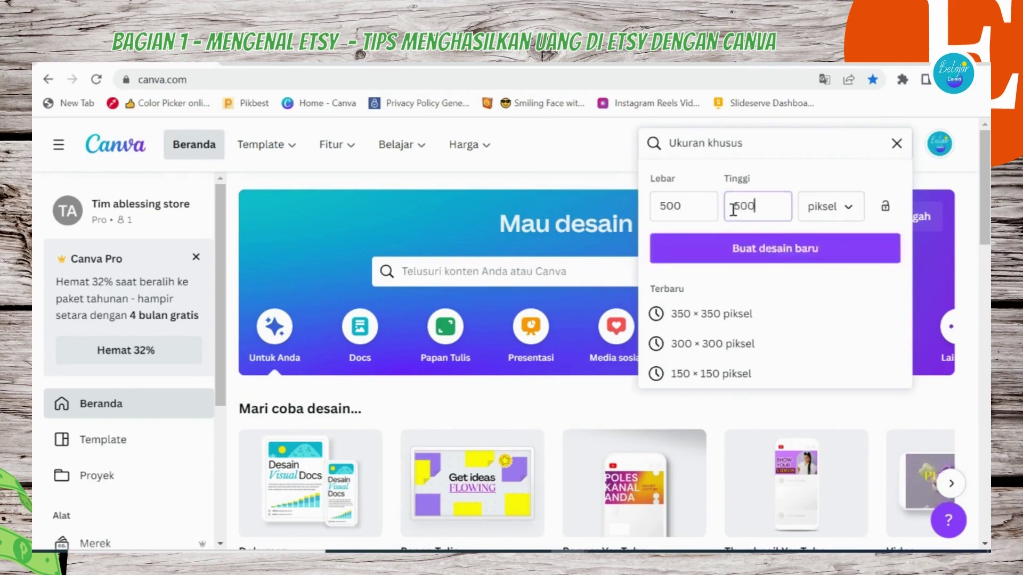
{"action": "left_click", "coordinate": [754, 246]}
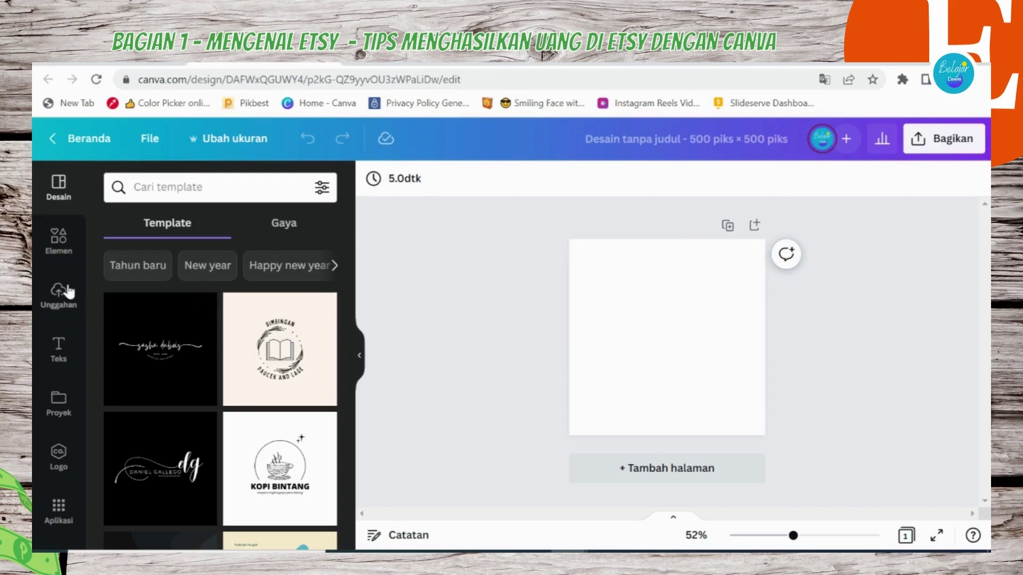
- Add the purple bull-head graphic from the elements to the page and enlarge it to fill most of the canvas
{"action": "left_click", "coordinate": [65, 256]}
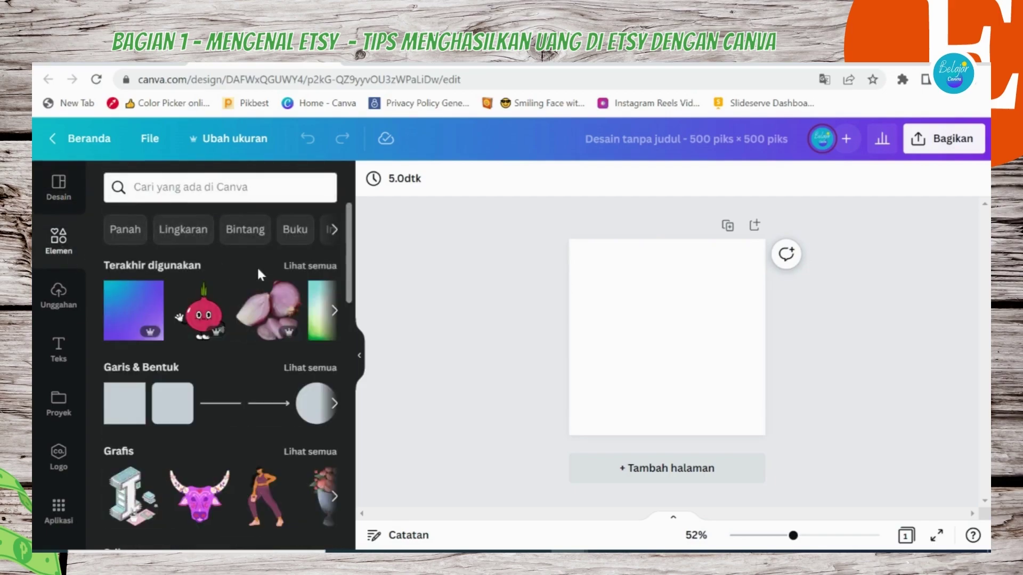
{"action": "left_click", "coordinate": [199, 496]}
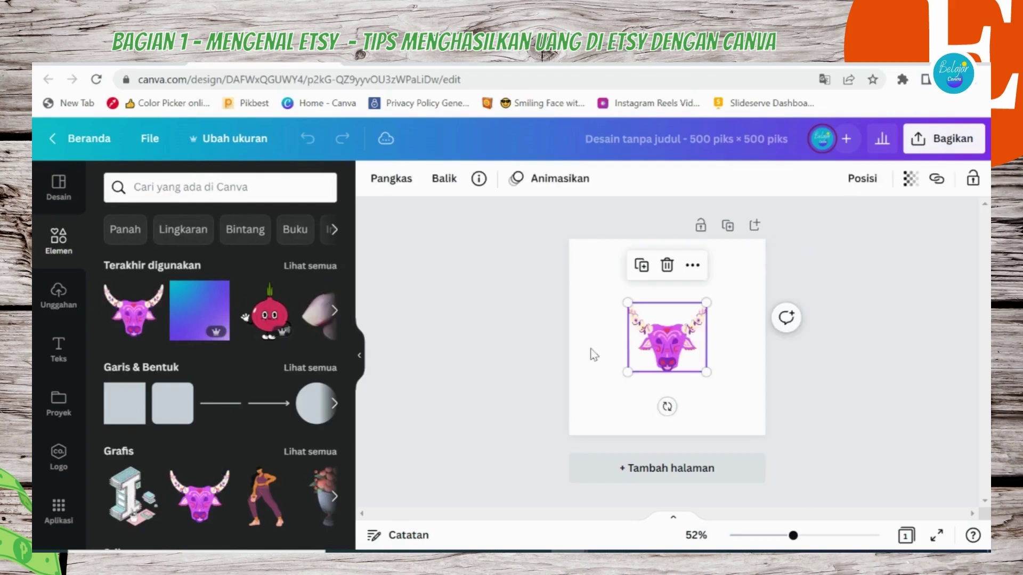
{"action": "left_click_drag", "start_coordinate": [628, 303], "coordinate": [600, 269]}
{"action": "mouse_move", "coordinate": [708, 370]}
{"action": "left_mouse_down"}
{"action": "mouse_move", "coordinate": [742, 411]}
{"action": "mouse_move", "coordinate": [692, 369]}
{"action": "left_mouse_up"}
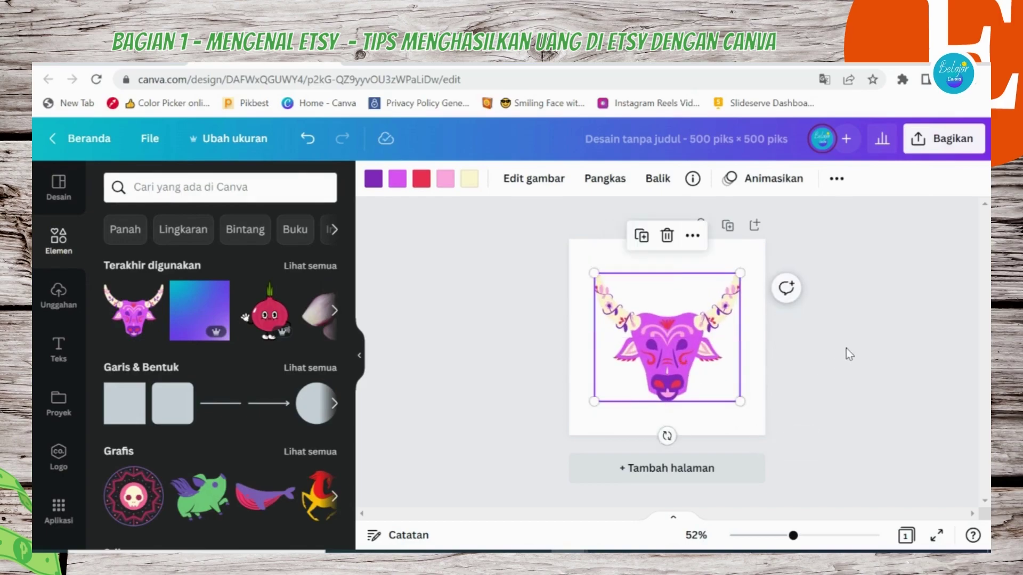
{"action": "left_click", "coordinate": [846, 348]}
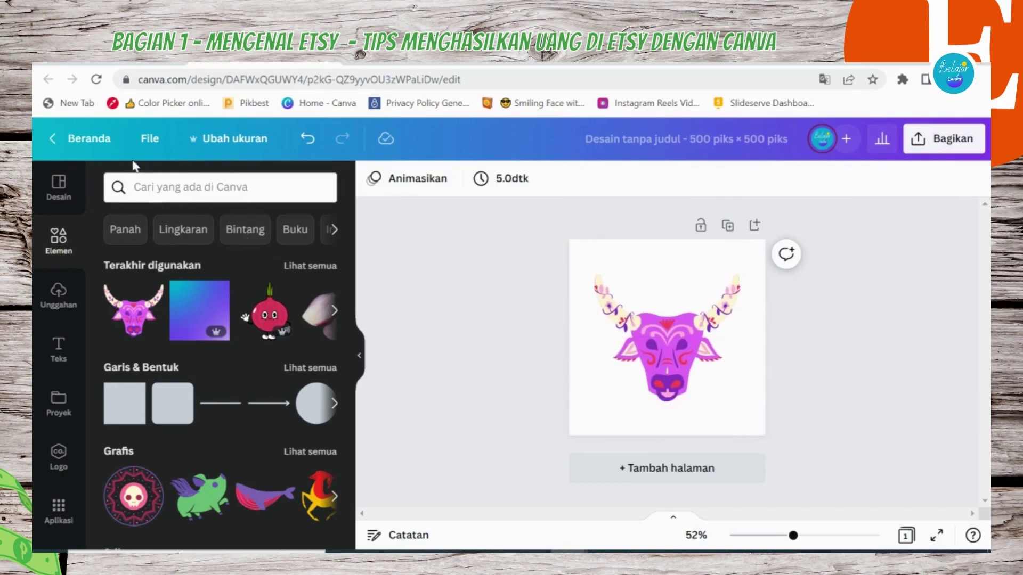
- Rename the untitled design as contohETSY
{"action": "left_click", "coordinate": [150, 140]}
{"action": "scroll", "coordinate": [263, 293], "scroll_direction": "down", "scroll_amount": 2}
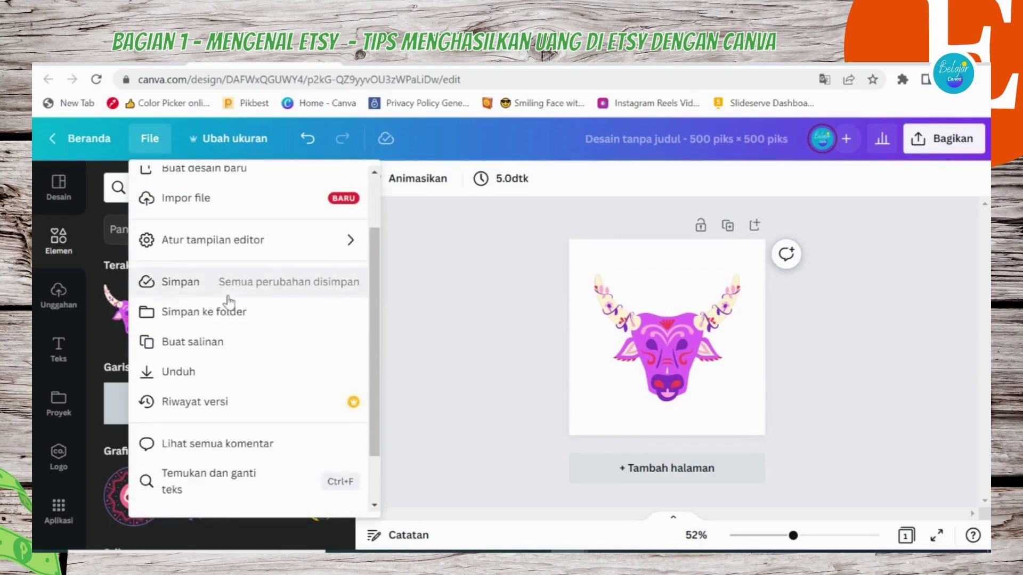
{"action": "left_click", "coordinate": [285, 300]}
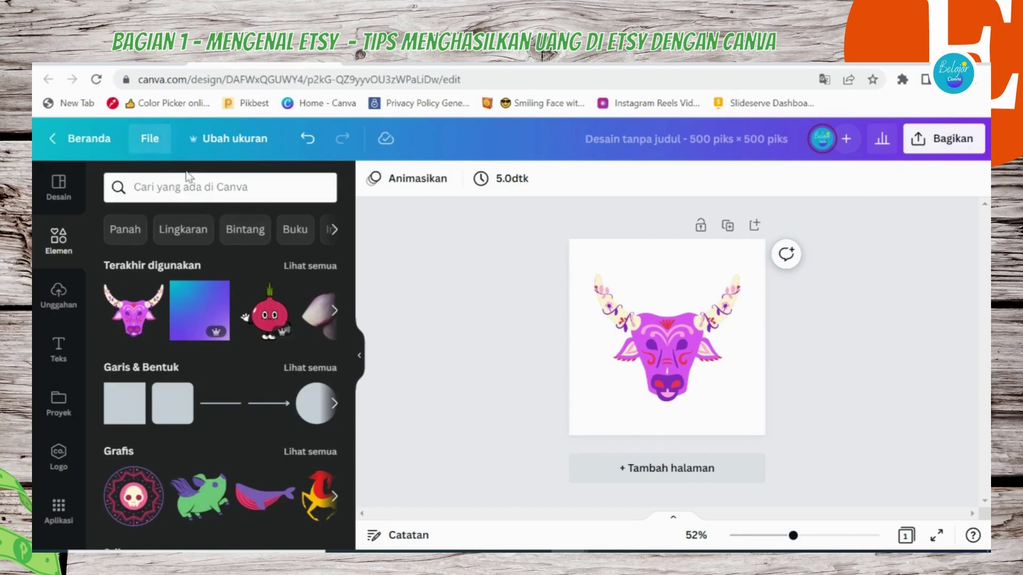
{"action": "left_click", "coordinate": [151, 140]}
{"action": "scroll", "coordinate": [313, 247], "scroll_direction": "down", "scroll_amount": 2}
{"action": "scroll", "coordinate": [324, 216], "scroll_direction": "up", "scroll_amount": 2}
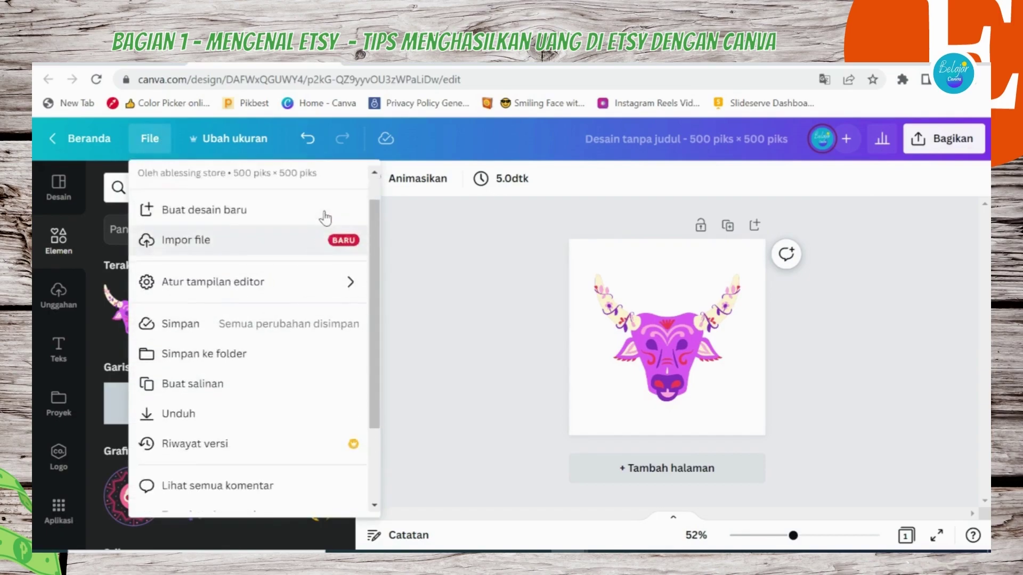
{"action": "left_click", "coordinate": [349, 176]}
{"action": "type", "text": "contohE"}
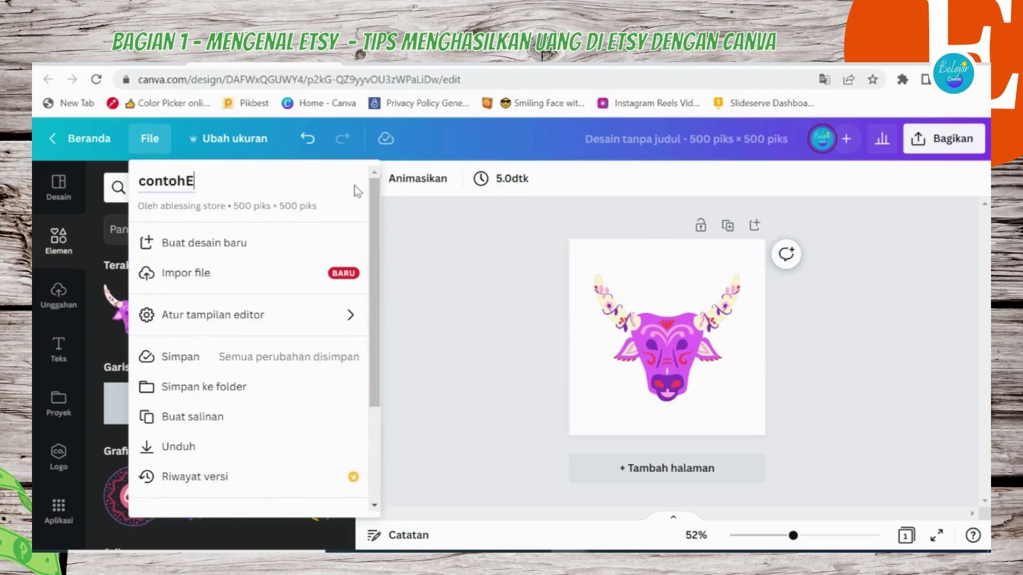
{"action": "type", "text": "TSY"}
{"action": "key", "text": "Return"}
- Download the design as a PNG file at size 1, keeping the background
{"action": "left_click", "coordinate": [150, 138]}
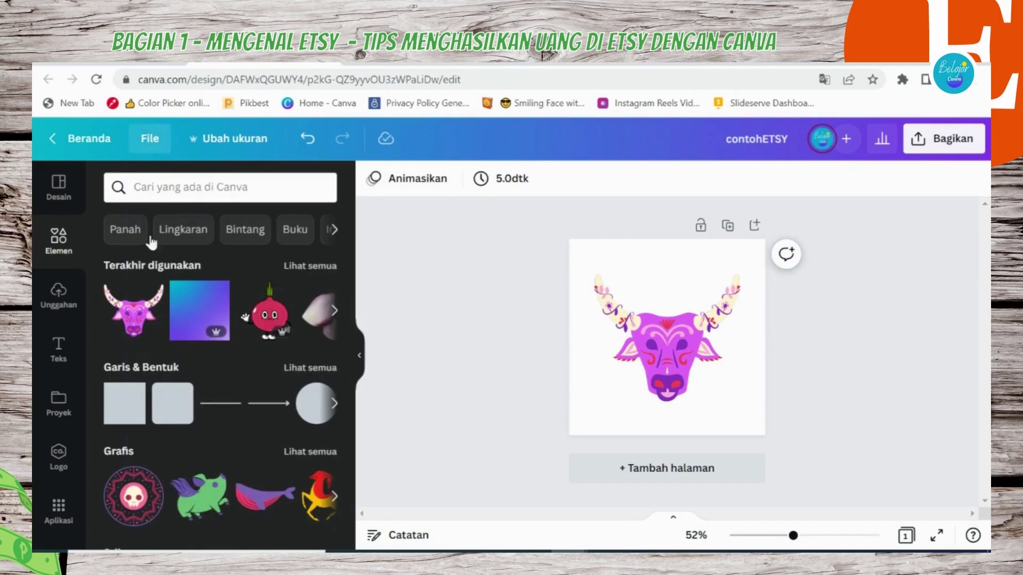
{"action": "left_click", "coordinate": [150, 138]}
{"action": "scroll", "coordinate": [178, 369], "scroll_direction": "down", "scroll_amount": 2}
{"action": "left_click", "coordinate": [243, 373]}
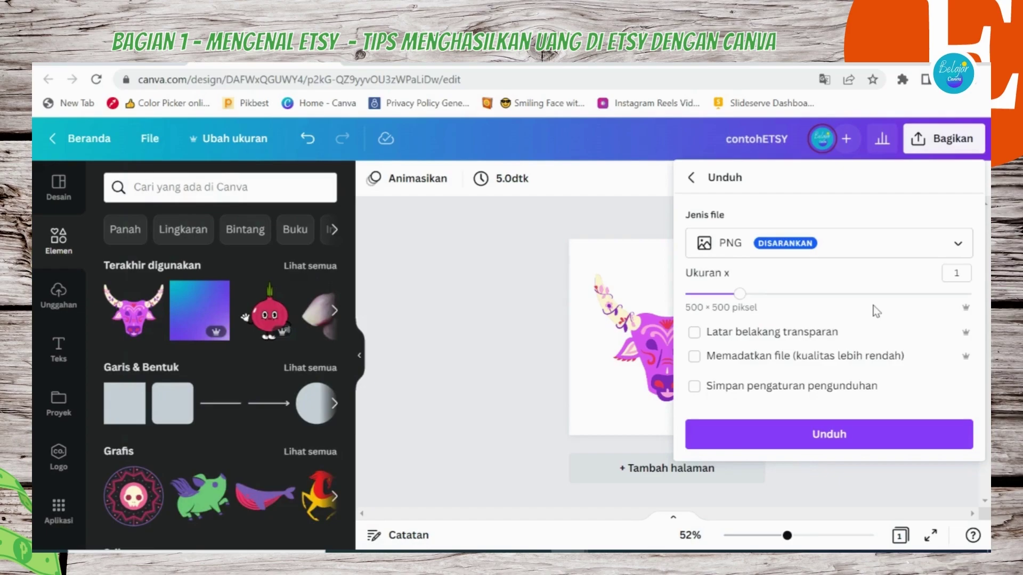
{"action": "left_click", "coordinate": [859, 442]}
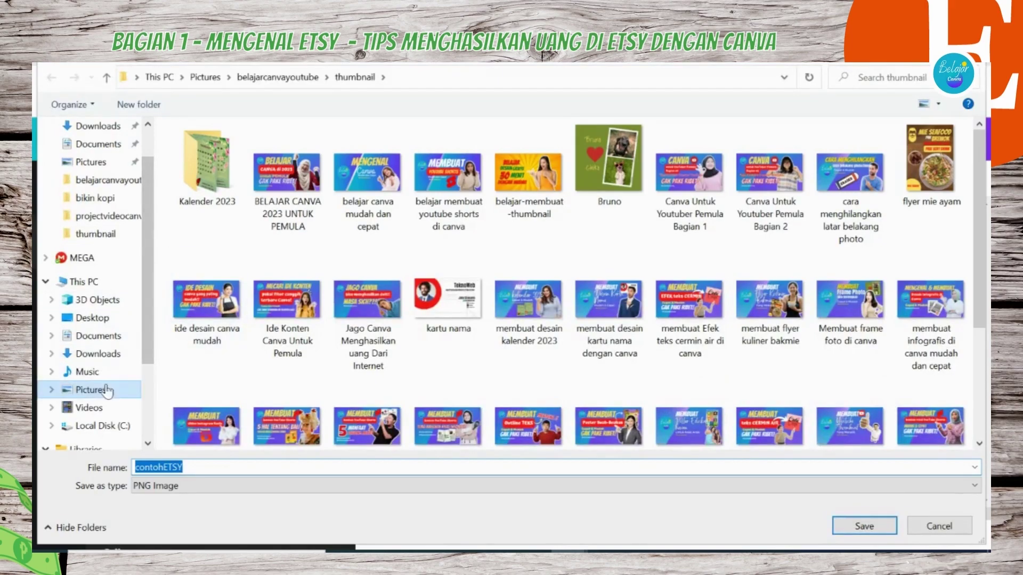
- Create a folder named canvaEtsy inside Pictures > belajarcanvayoutube and open it as the save location
{"action": "left_click", "coordinate": [107, 390]}
{"action": "double_click", "coordinate": [250, 178]}
{"action": "right_click", "coordinate": [716, 334]}
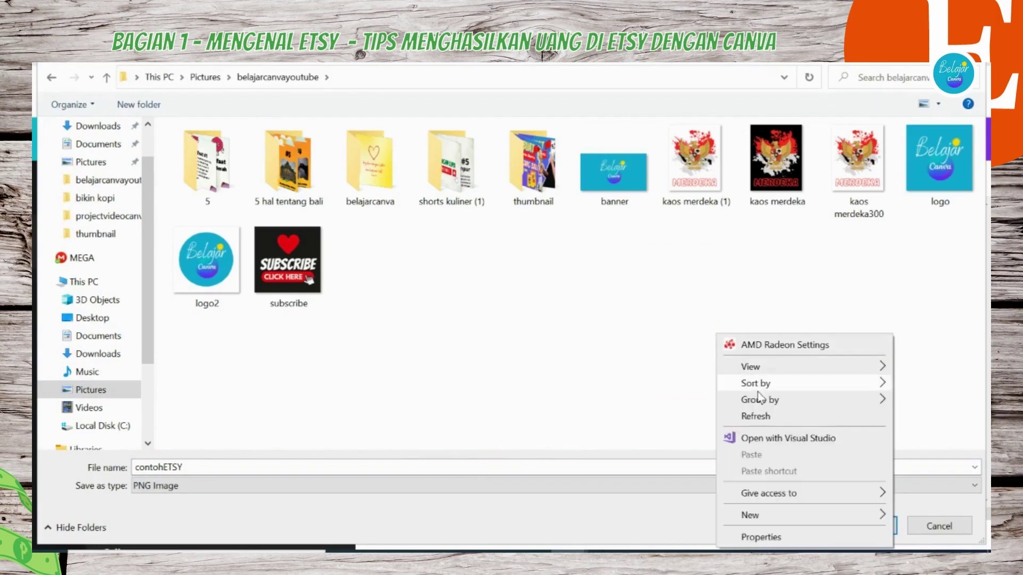
{"action": "mouse_move", "coordinate": [763, 515]}
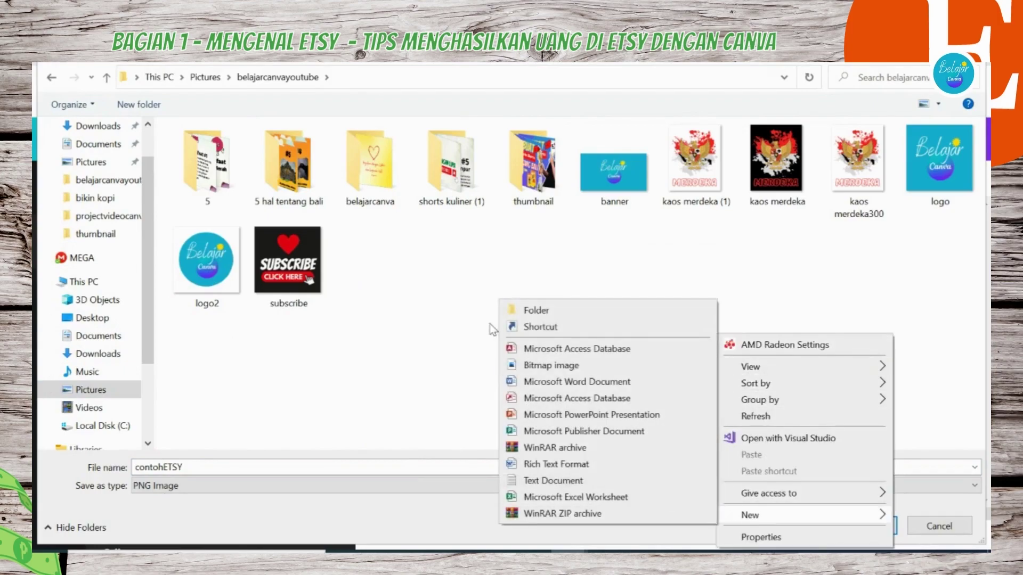
{"action": "left_click", "coordinate": [530, 310]}
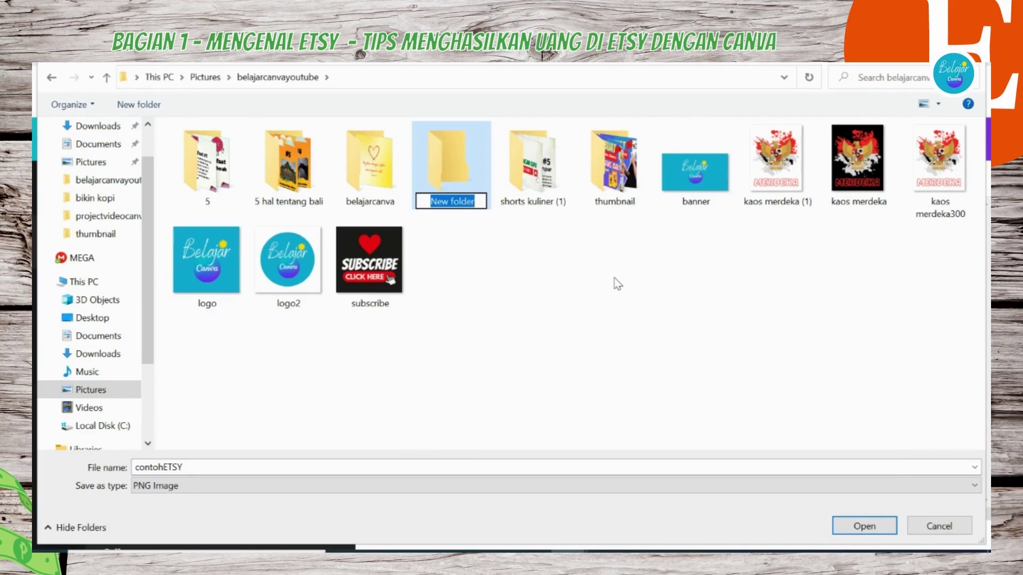
{"action": "type", "text": "canvaEtsy"}
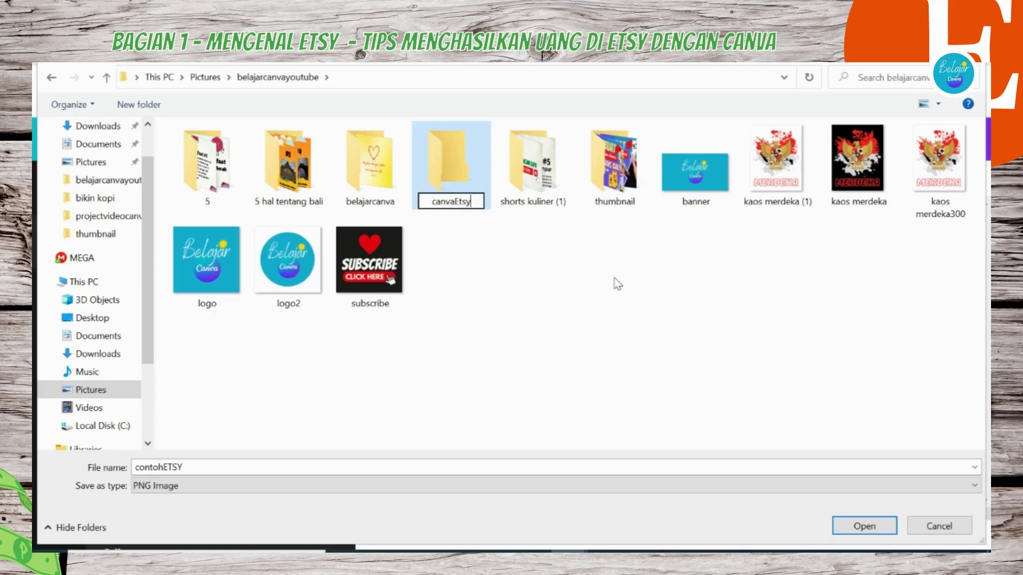
{"action": "key", "text": "Return"}
{"action": "key", "text": "Return"}
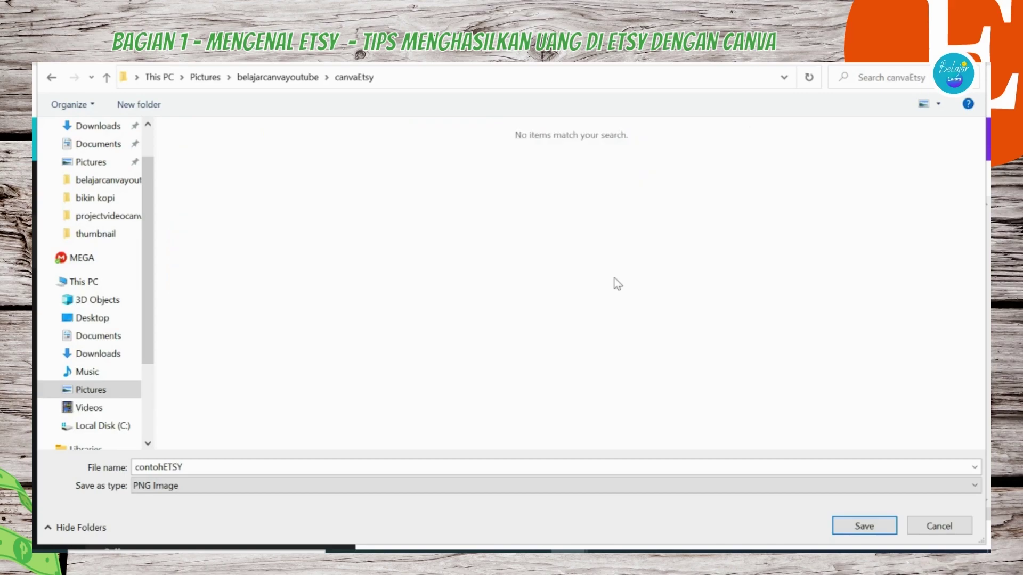
- Save the PNG image in the canvaEtsy folder under the file name thumbnailEtsy
{"action": "double_click", "coordinate": [384, 473]}
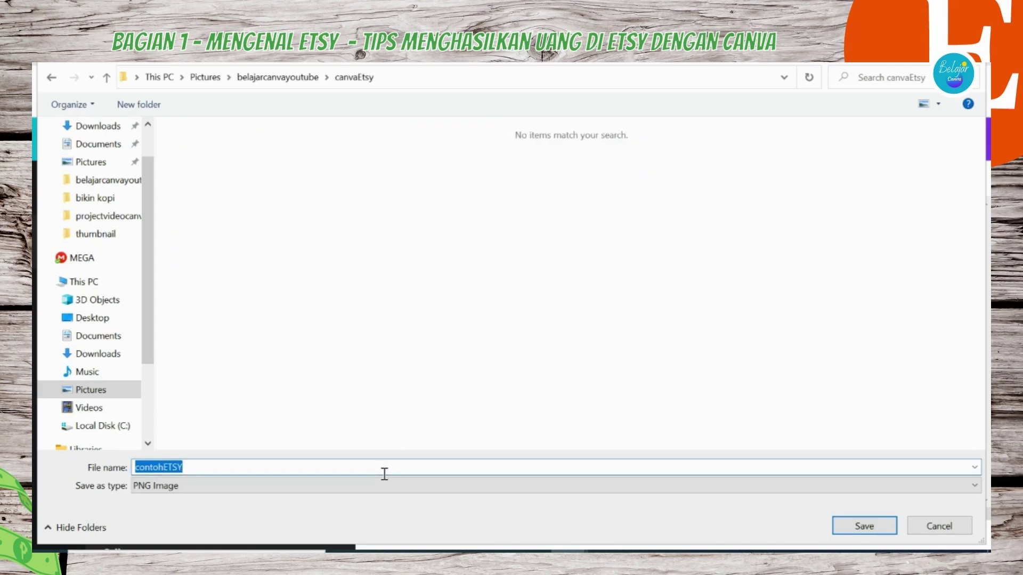
{"action": "type", "text": "thumbnailEtsy"}
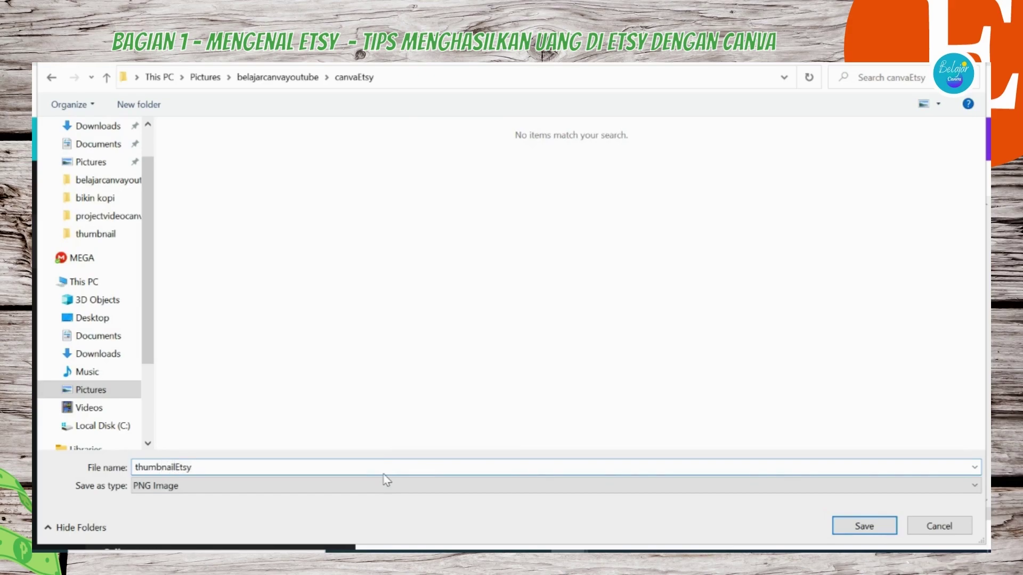
{"action": "key", "text": "Return"}
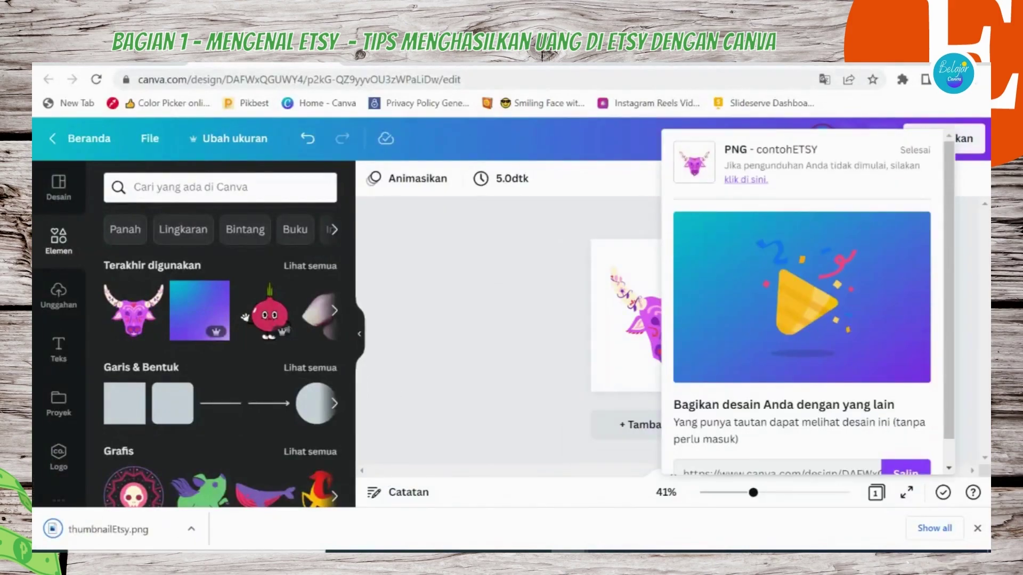
- Switch to the Etsy listing form and upload the bull-head image from the canvaEtsy folder as its first photo
{"action": "key", "text": "ctrl+Tab"}
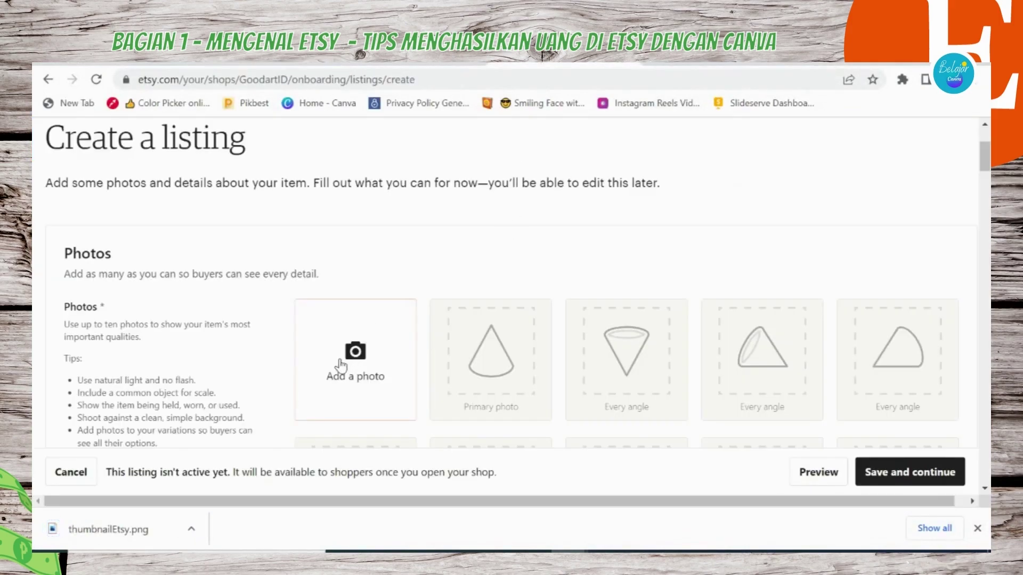
{"action": "left_click", "coordinate": [365, 369]}
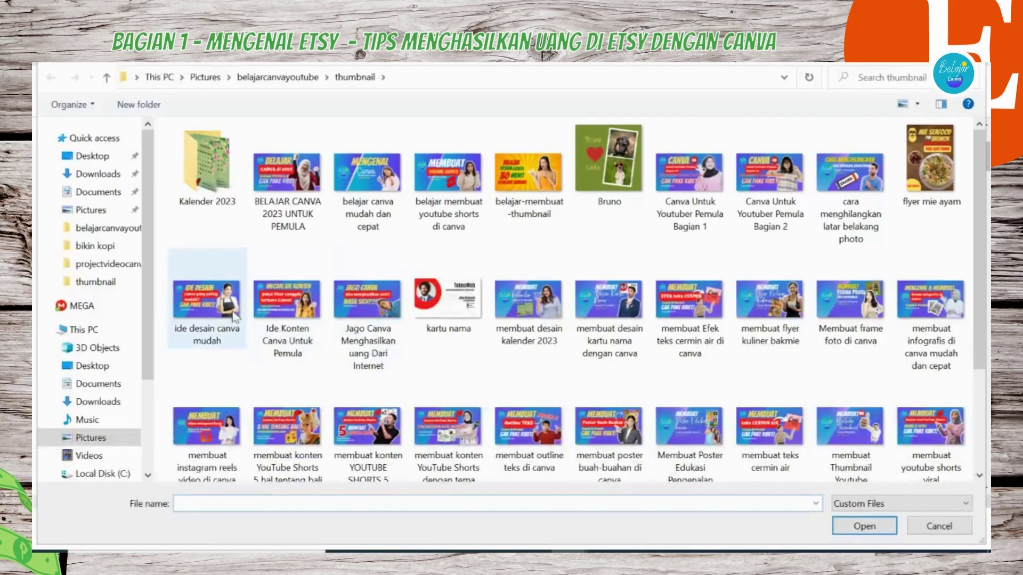
{"action": "left_click", "coordinate": [101, 216]}
{"action": "double_click", "coordinate": [255, 110]}
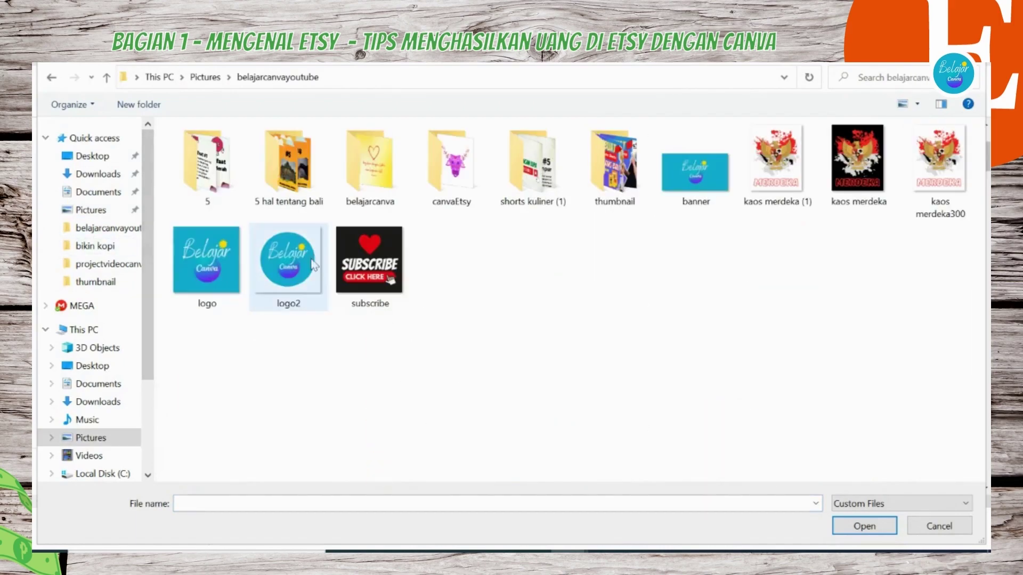
{"action": "double_click", "coordinate": [449, 186]}
{"action": "double_click", "coordinate": [208, 160]}
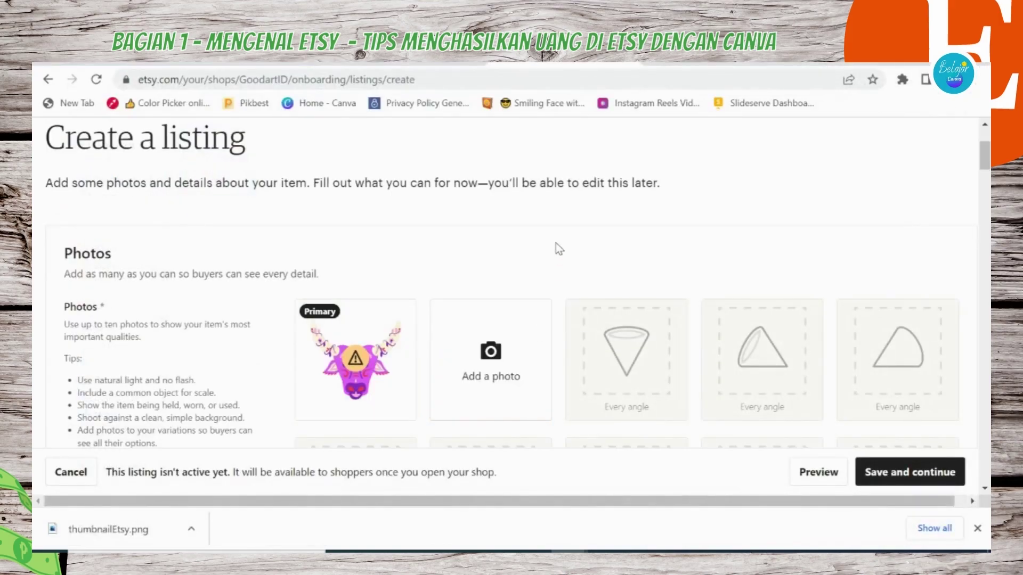
- Review the alt text dialog for the primary photo and close it without entering a description
{"action": "scroll", "coordinate": [558, 240], "scroll_direction": "down", "scroll_amount": 2}
{"action": "mouse_move", "coordinate": [342, 282]}
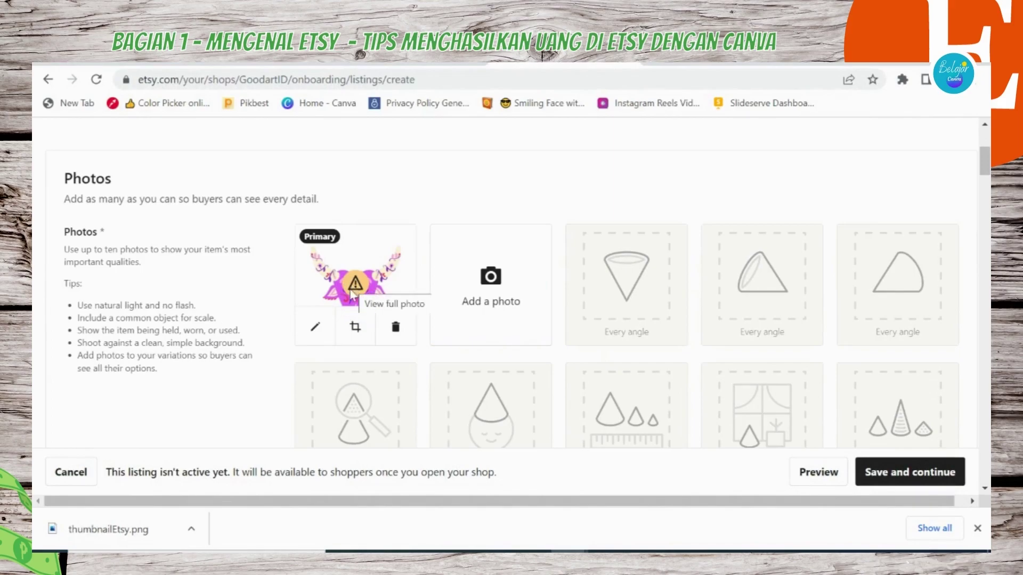
{"action": "left_click", "coordinate": [315, 326]}
{"action": "scroll", "coordinate": [537, 333], "scroll_direction": "down", "scroll_amount": 3}
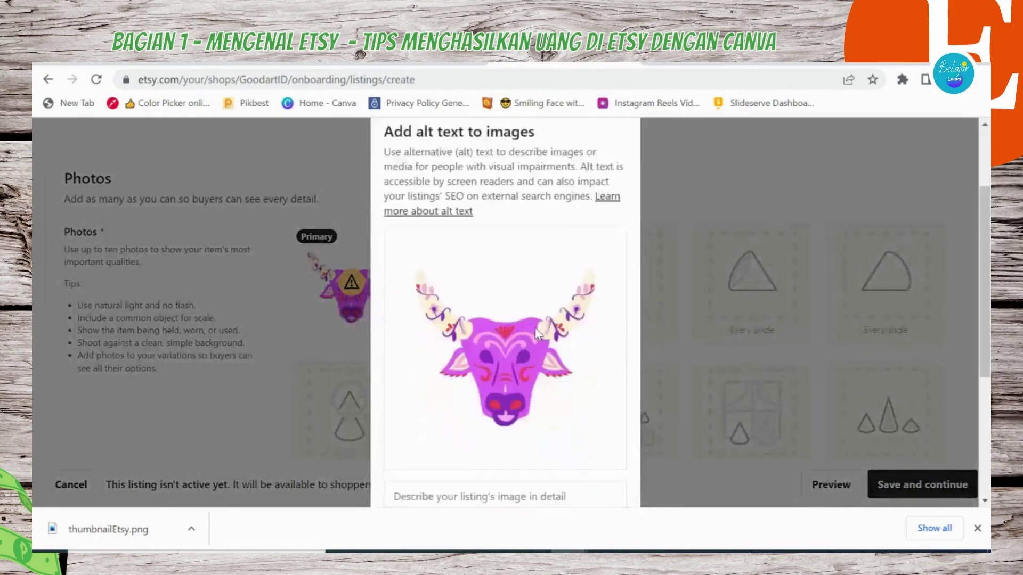
{"action": "scroll", "coordinate": [536, 333], "scroll_direction": "down", "scroll_amount": 3}
{"action": "scroll", "coordinate": [534, 327], "scroll_direction": "up", "scroll_amount": 3}
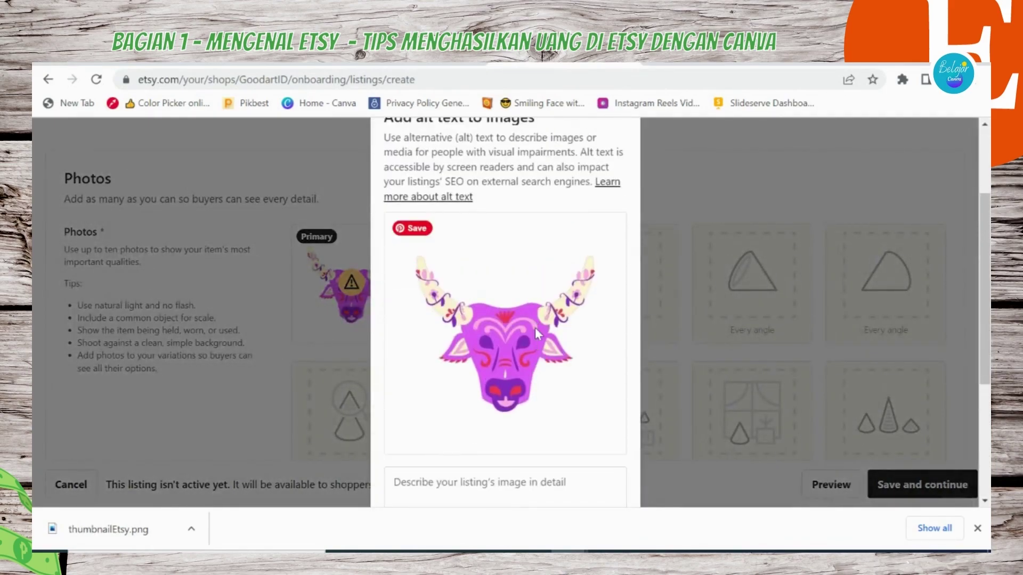
{"action": "scroll", "coordinate": [535, 328], "scroll_direction": "down", "scroll_amount": 2}
{"action": "left_click", "coordinate": [739, 170]}
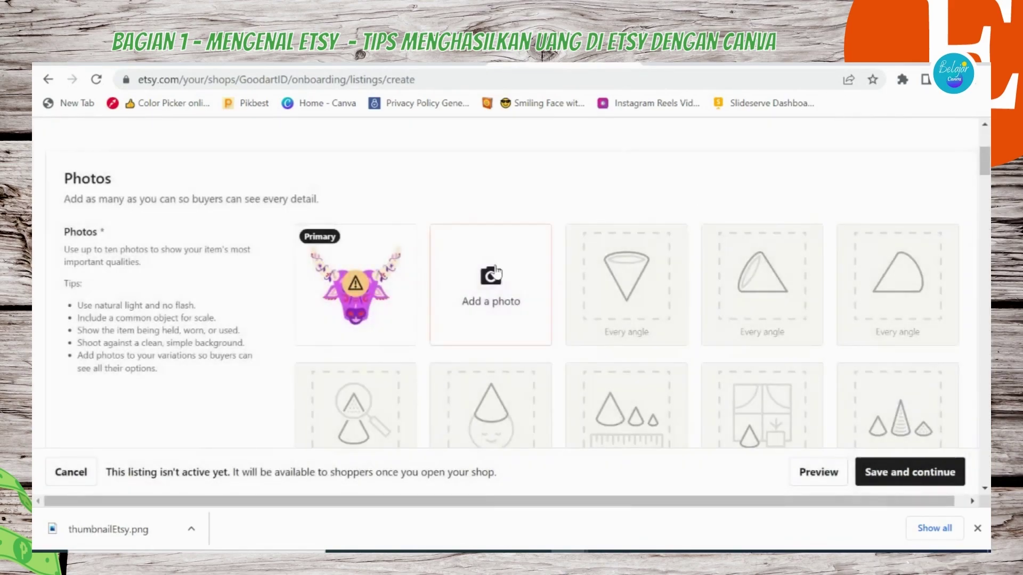
- Check the photo size advice and the thumbnail adjustment option below the listing's photo slots
{"action": "scroll", "coordinate": [495, 272], "scroll_direction": "down", "scroll_amount": 5}
{"action": "scroll", "coordinate": [496, 272], "scroll_direction": "down", "scroll_amount": 1}
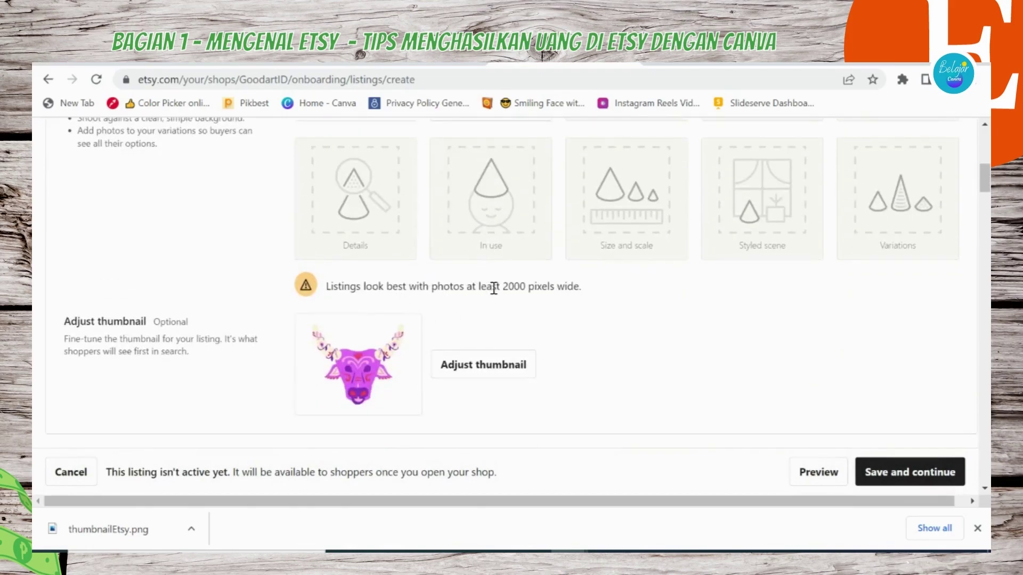
{"action": "left_click_drag", "start_coordinate": [502, 288], "coordinate": [526, 288]}
{"action": "left_click", "coordinate": [553, 312]}
- Switch to the contohETSY bull-head design in Canva and look through its resize options and preset sizes
{"action": "left_click", "coordinate": [246, 67]}
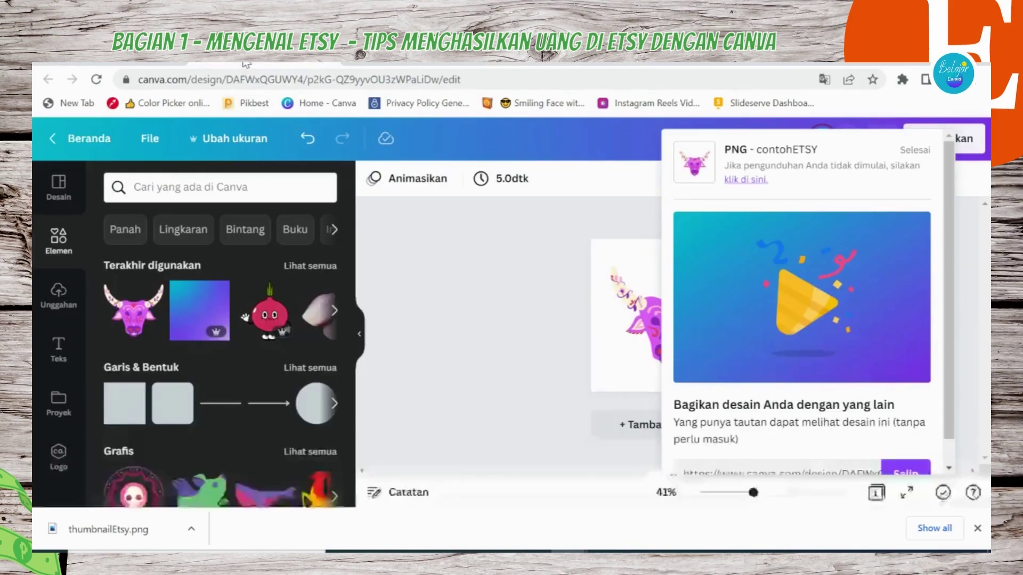
{"action": "left_click", "coordinate": [416, 284]}
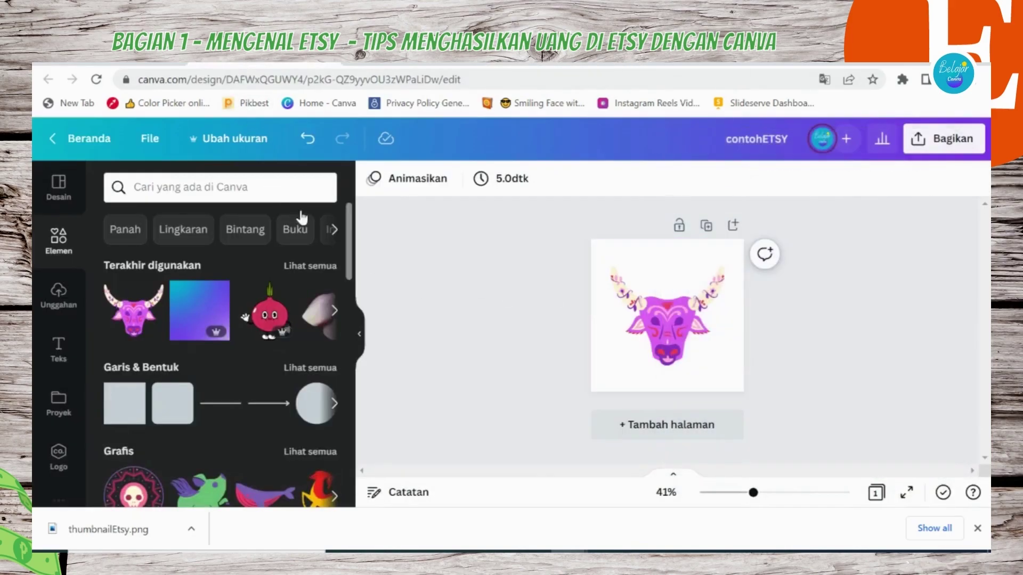
{"action": "left_click", "coordinate": [235, 147]}
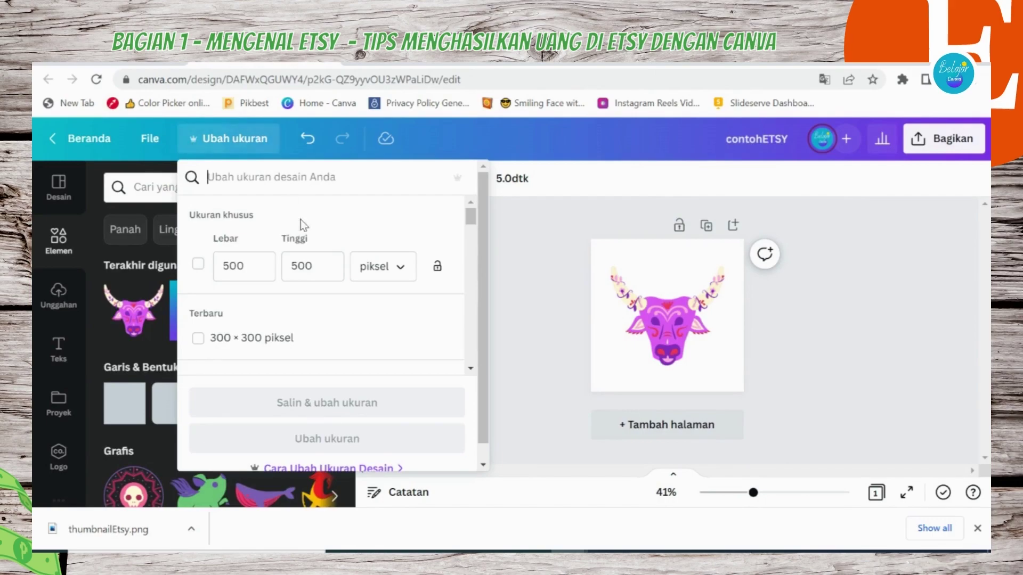
{"action": "scroll", "coordinate": [304, 239], "scroll_direction": "down", "scroll_amount": 3}
{"action": "scroll", "coordinate": [308, 252], "scroll_direction": "up", "scroll_amount": 2}
{"action": "scroll", "coordinate": [309, 252], "scroll_direction": "up", "scroll_amount": 1}
{"action": "double_click", "coordinate": [261, 273]}
{"action": "scroll", "coordinate": [328, 259], "scroll_direction": "down", "scroll_amount": 10}
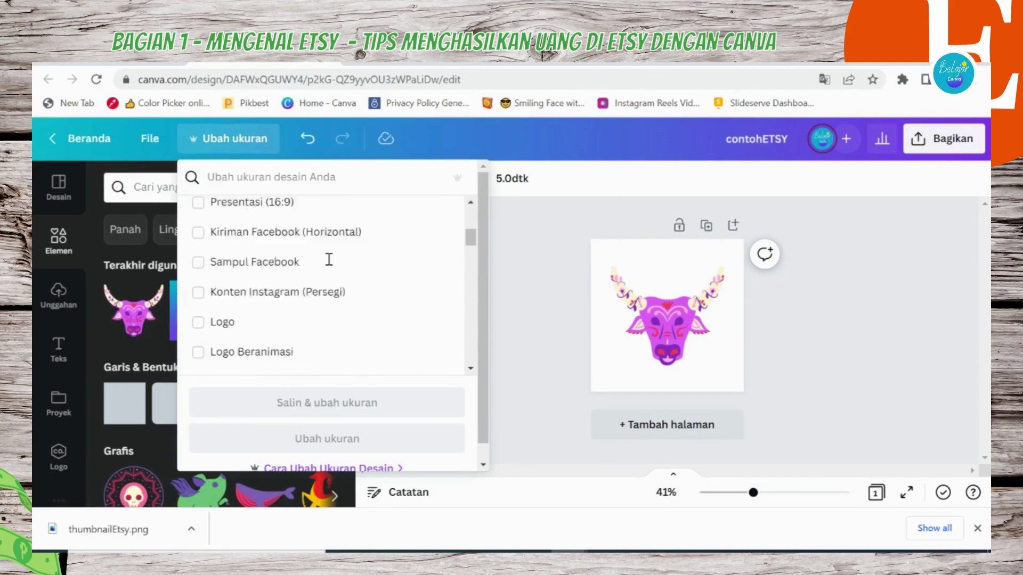
{"action": "scroll", "coordinate": [328, 259], "scroll_direction": "up", "scroll_amount": 10}
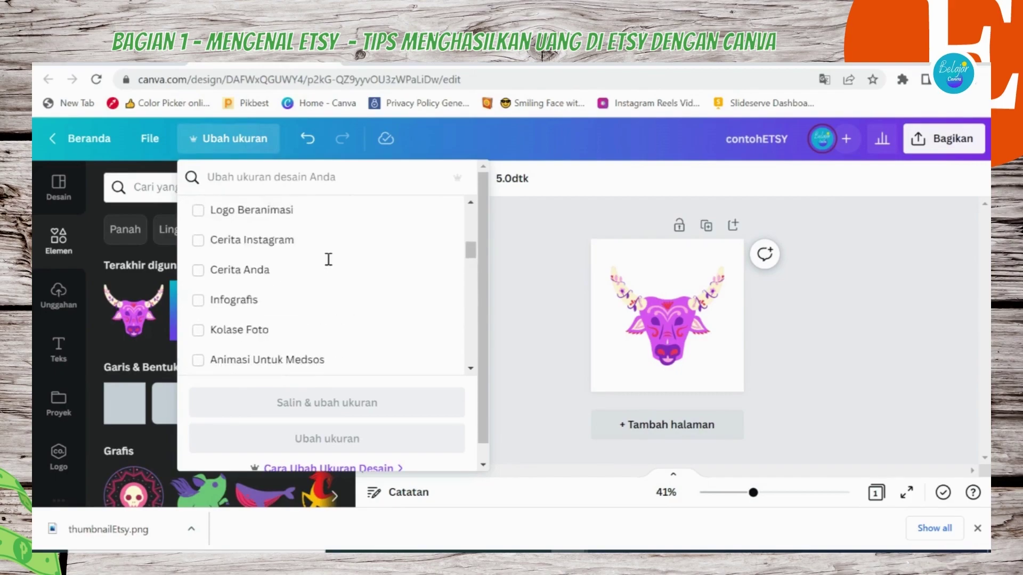
- Create a resized copy of the bull-head design with a custom size of 2000 × 2000 pixels
{"action": "left_click", "coordinate": [291, 268]}
{"action": "scroll", "coordinate": [289, 264], "scroll_direction": "up", "scroll_amount": 5}
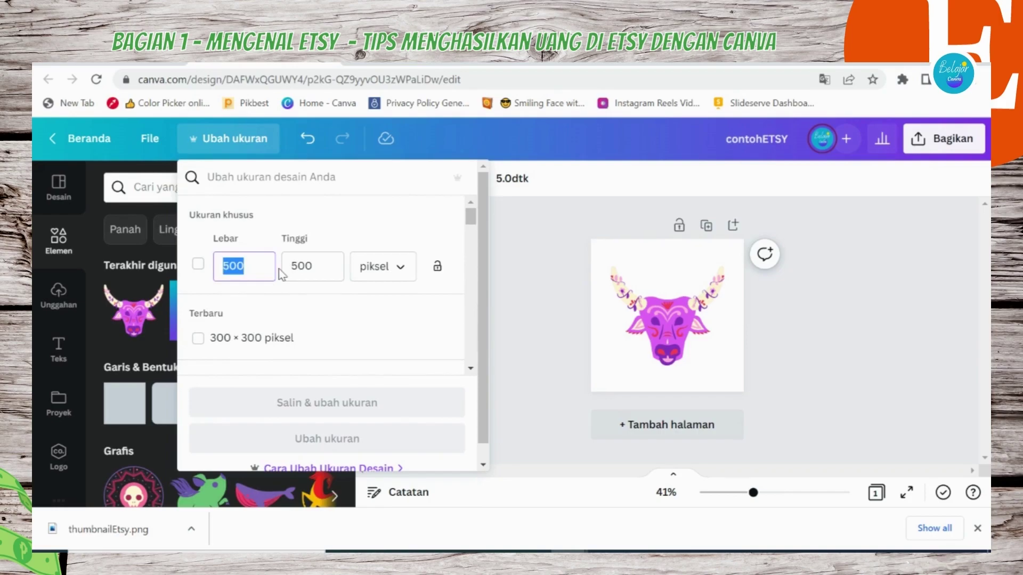
{"action": "type", "text": "299"}
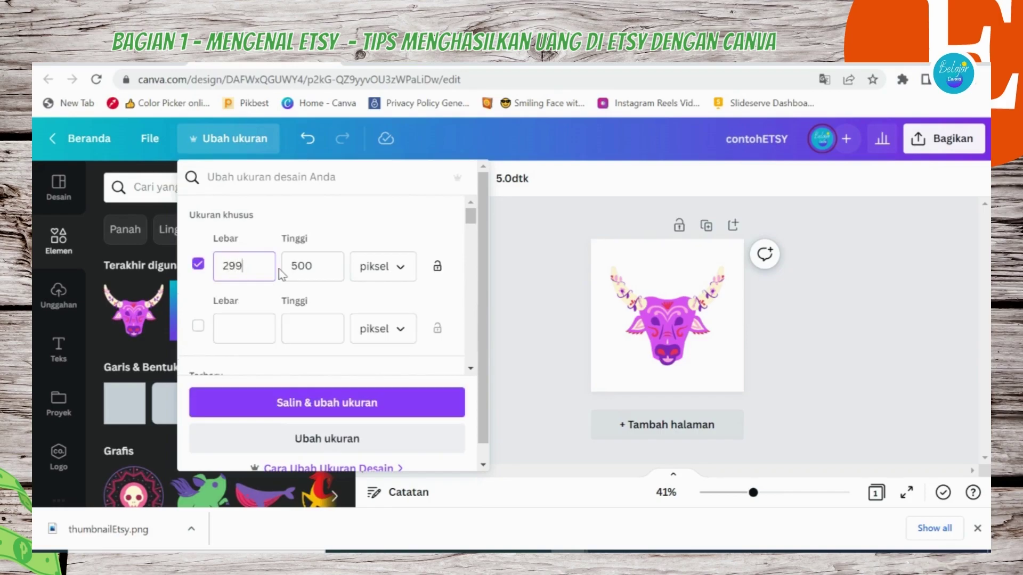
{"action": "key", "text": "BackSpace"}
{"action": "key", "text": "BackSpace"}
{"action": "type", "text": "00"}
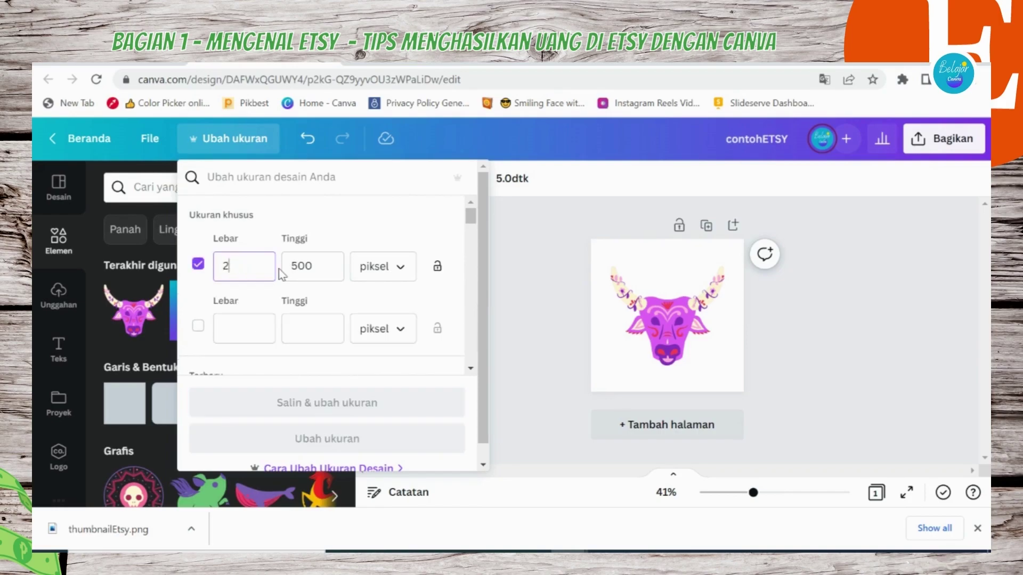
{"action": "type", "text": "0"}
{"action": "double_click", "coordinate": [335, 271]}
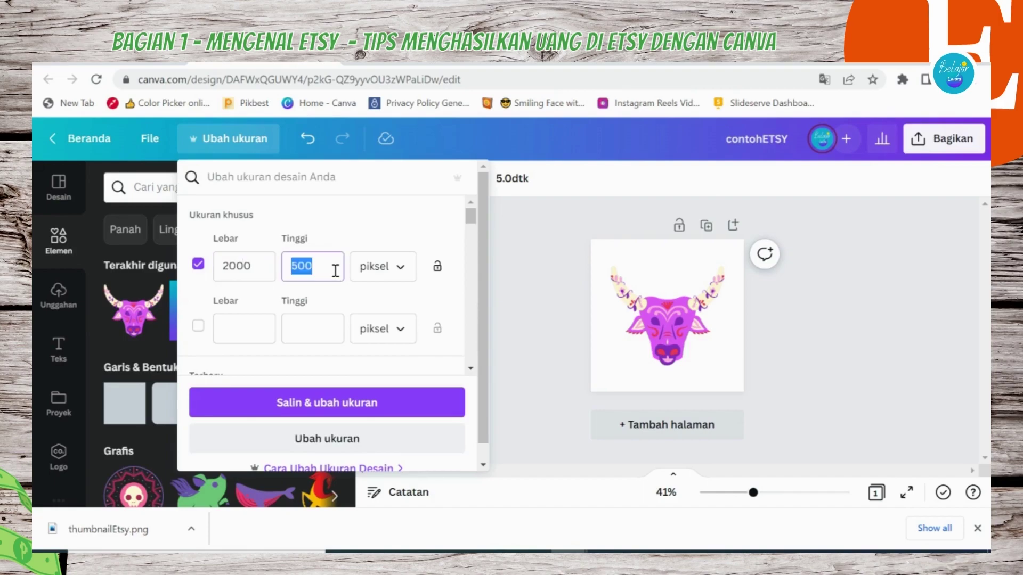
{"action": "type", "text": "2000"}
{"action": "left_click", "coordinate": [331, 402]}
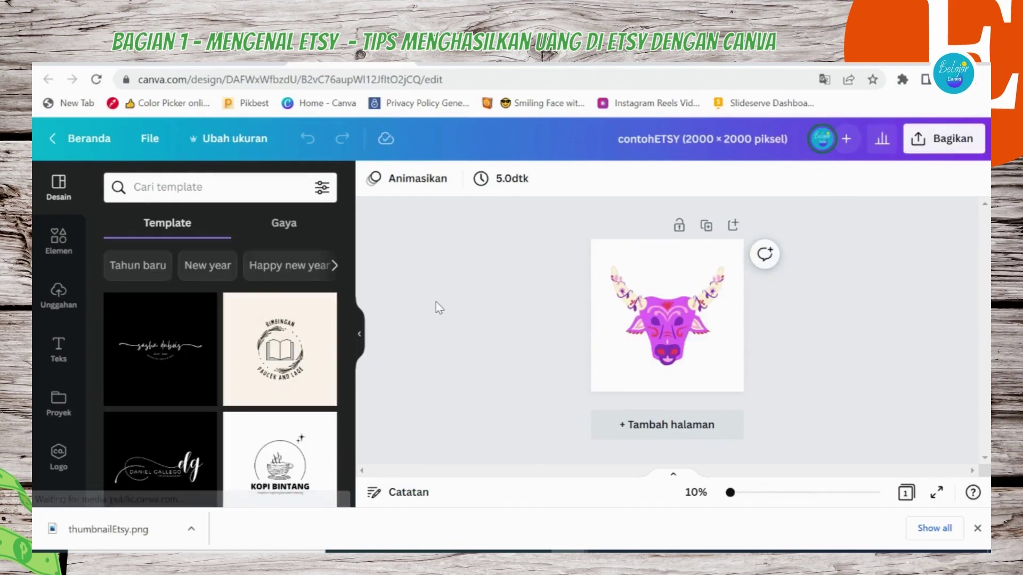
- Download the 2000 × 2000 pixel design as a PNG, replacing the existing thumbnailEtsy file in the canvaEtsy folder
{"action": "left_click", "coordinate": [150, 138]}
{"action": "scroll", "coordinate": [167, 331], "scroll_direction": "down", "scroll_amount": 1}
{"action": "scroll", "coordinate": [165, 327], "scroll_direction": "down", "scroll_amount": 4}
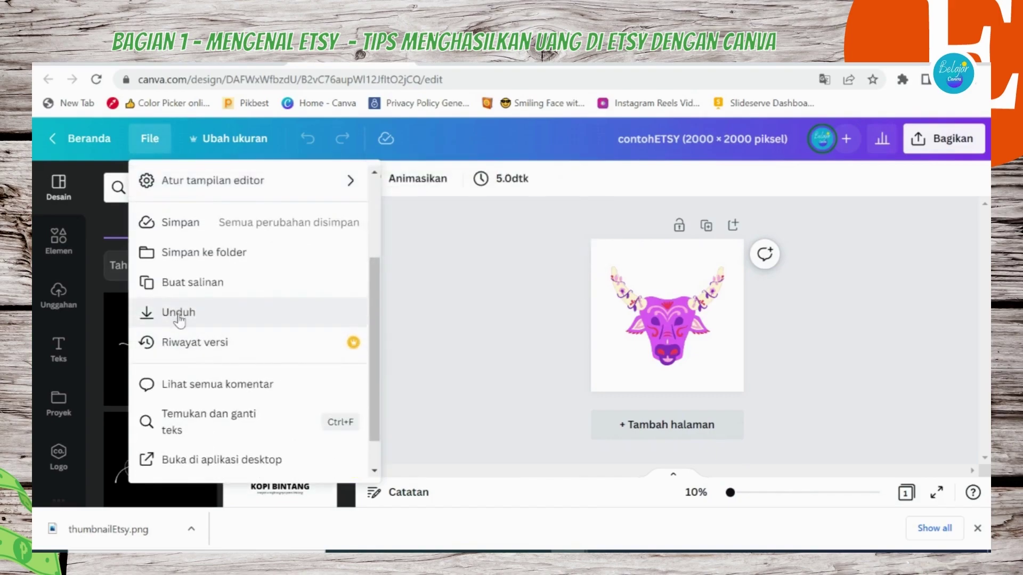
{"action": "left_click", "coordinate": [178, 315]}
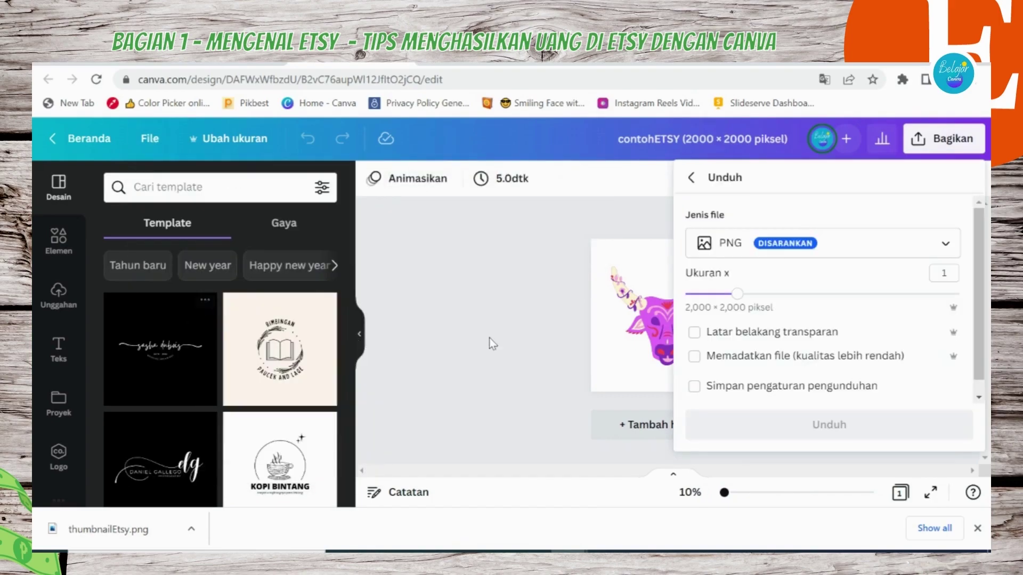
{"action": "left_click", "coordinate": [789, 433]}
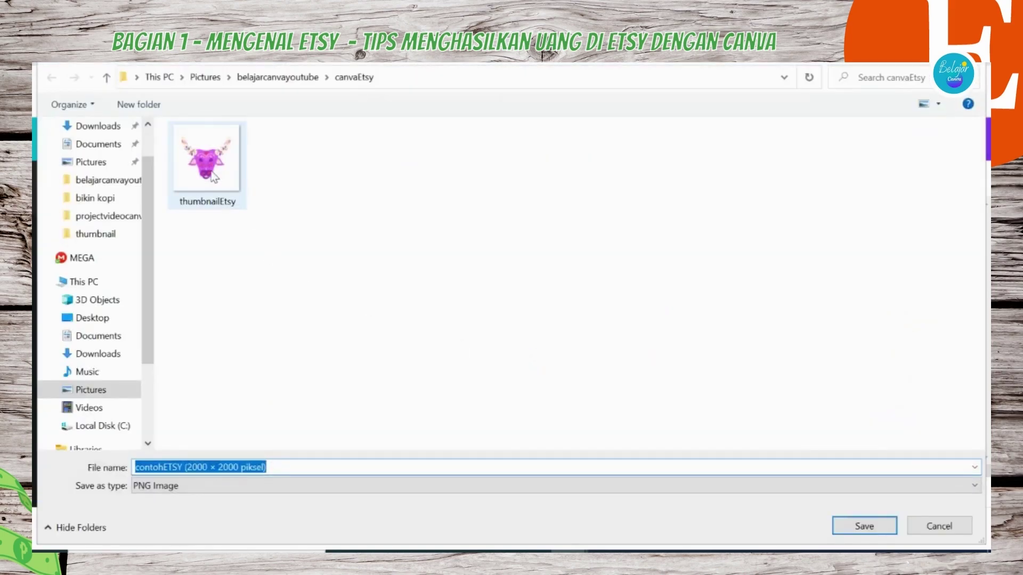
{"action": "left_click", "coordinate": [207, 160]}
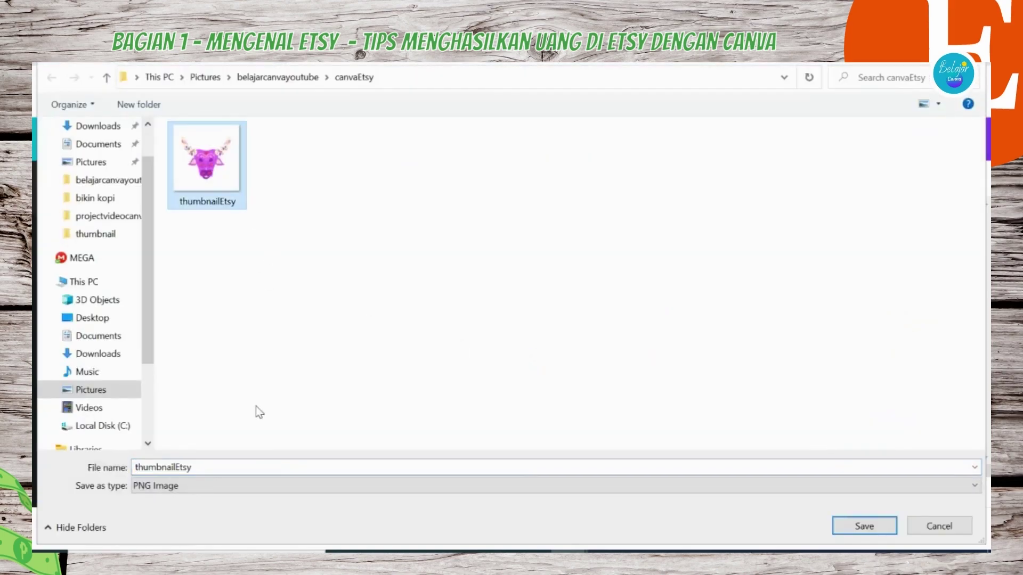
{"action": "left_click", "coordinate": [849, 527]}
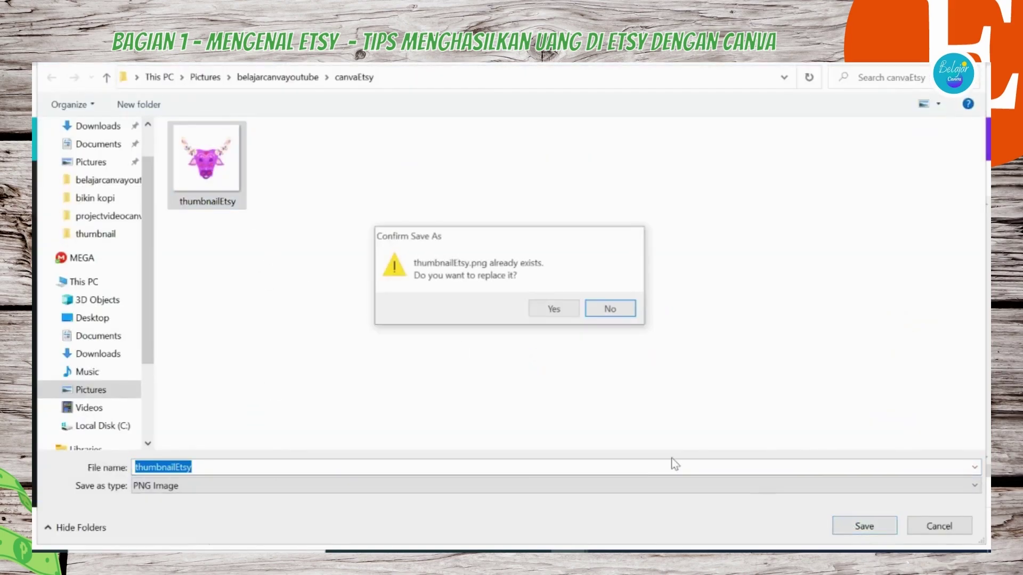
{"action": "left_click", "coordinate": [537, 313]}
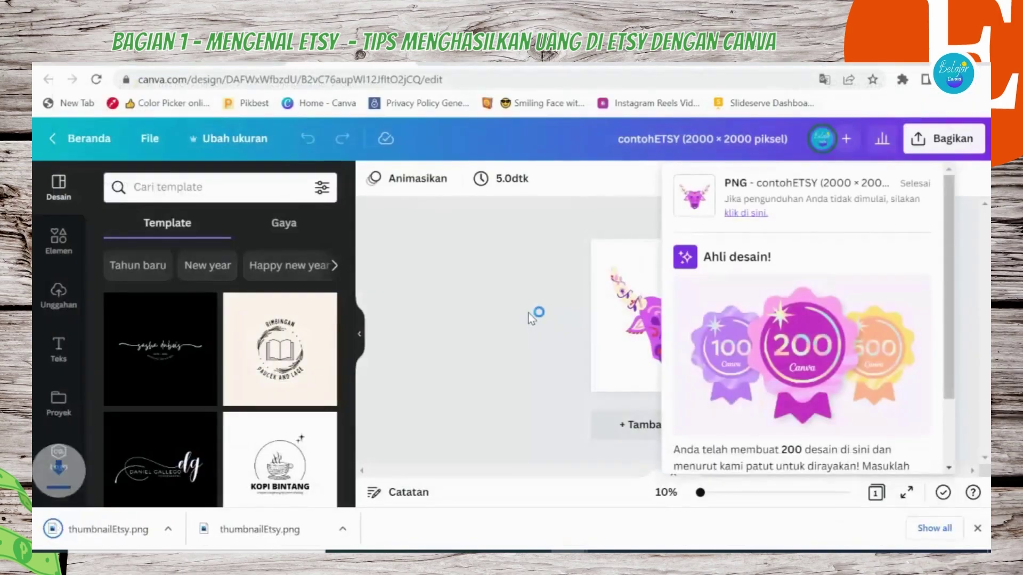
- Switch to the Etsy listing form, remove the existing primary photo and upload the new thumbnailEtsy image in its place
{"action": "left_click", "coordinate": [598, 68]}
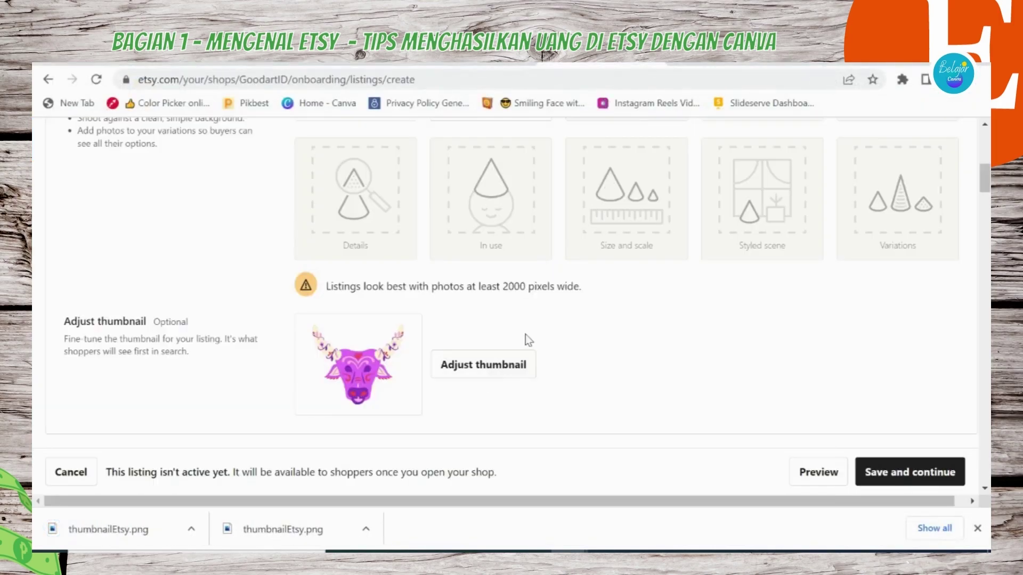
{"action": "scroll", "coordinate": [526, 334], "scroll_direction": "up", "scroll_amount": 6}
{"action": "left_click", "coordinate": [392, 402]}
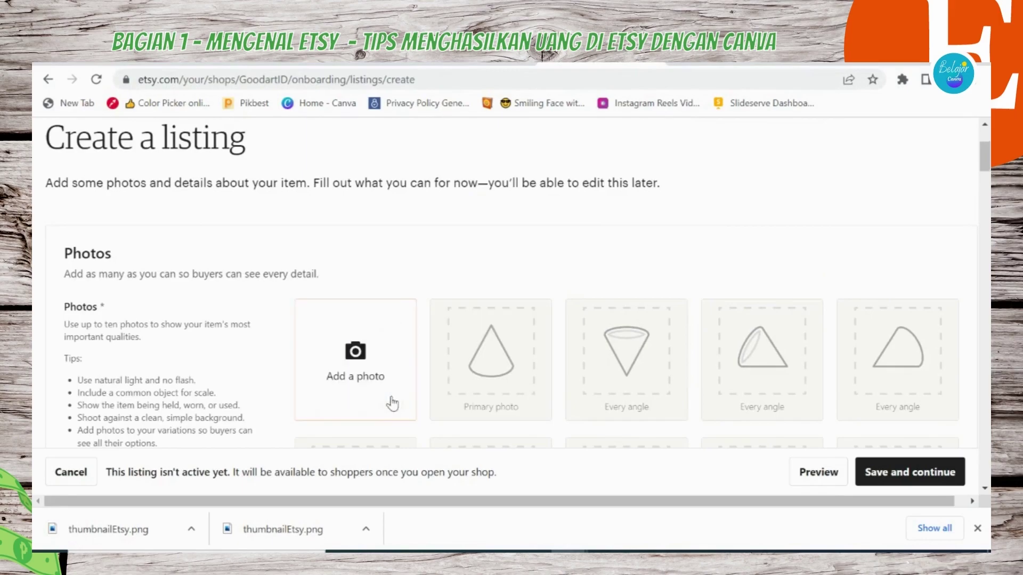
{"action": "left_click", "coordinate": [366, 376]}
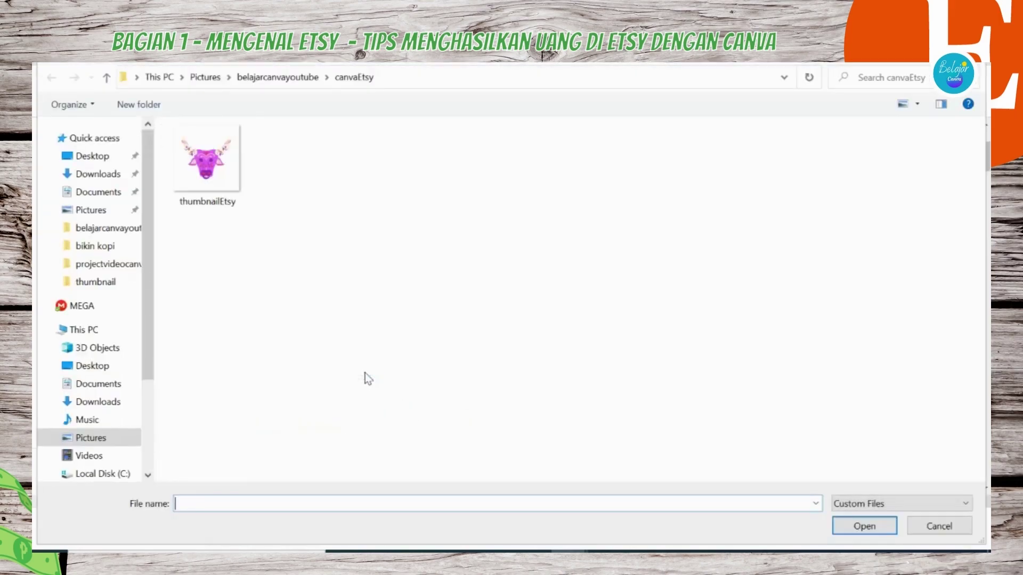
{"action": "double_click", "coordinate": [227, 181]}
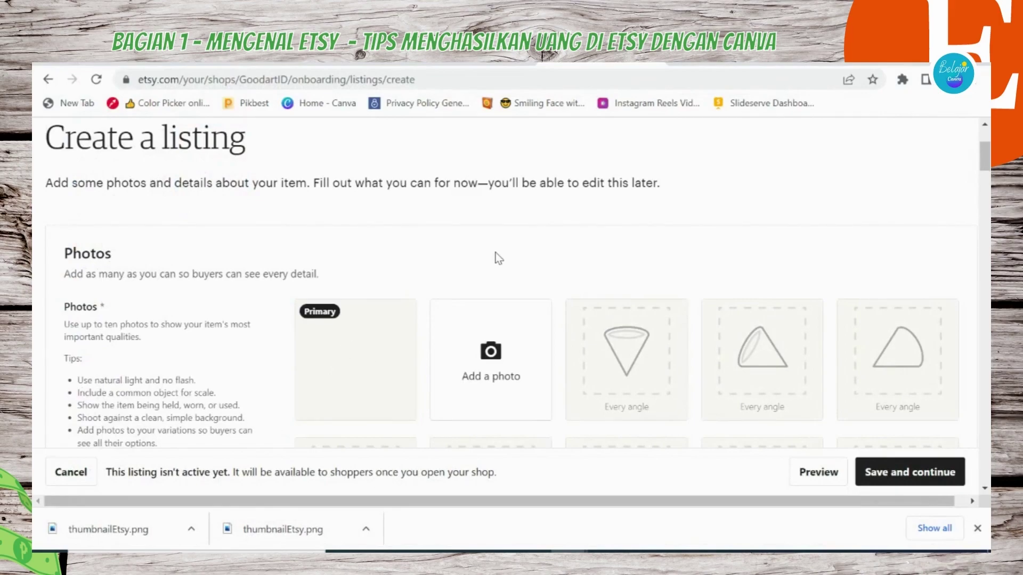
{"action": "scroll", "coordinate": [498, 258], "scroll_direction": "down", "scroll_amount": 1}
{"action": "mouse_move", "coordinate": [347, 333]}
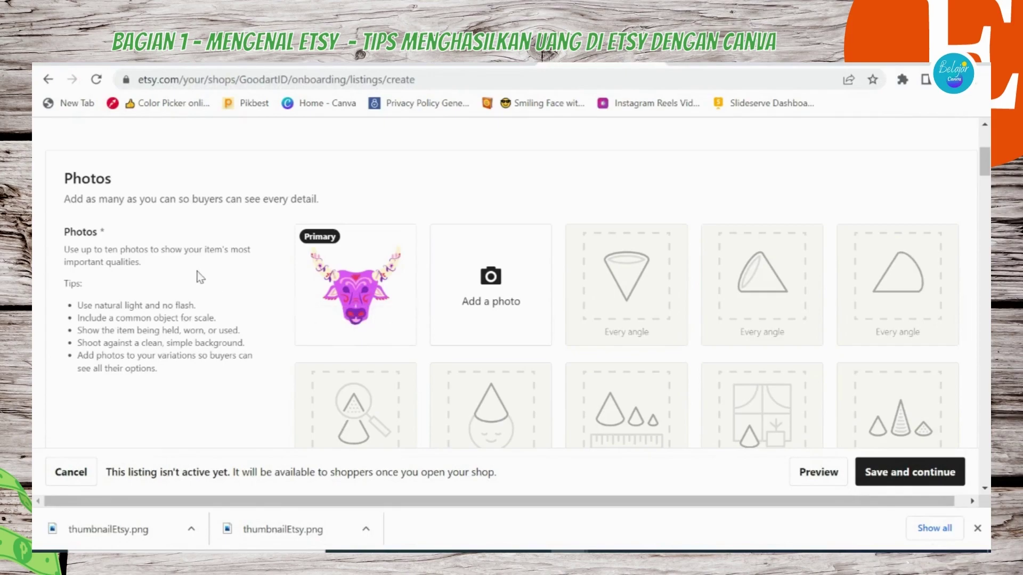
- Examine the listing form's photo slots and photo tips, and the requirements in its video section
{"action": "scroll", "coordinate": [213, 272], "scroll_direction": "up", "scroll_amount": 3}
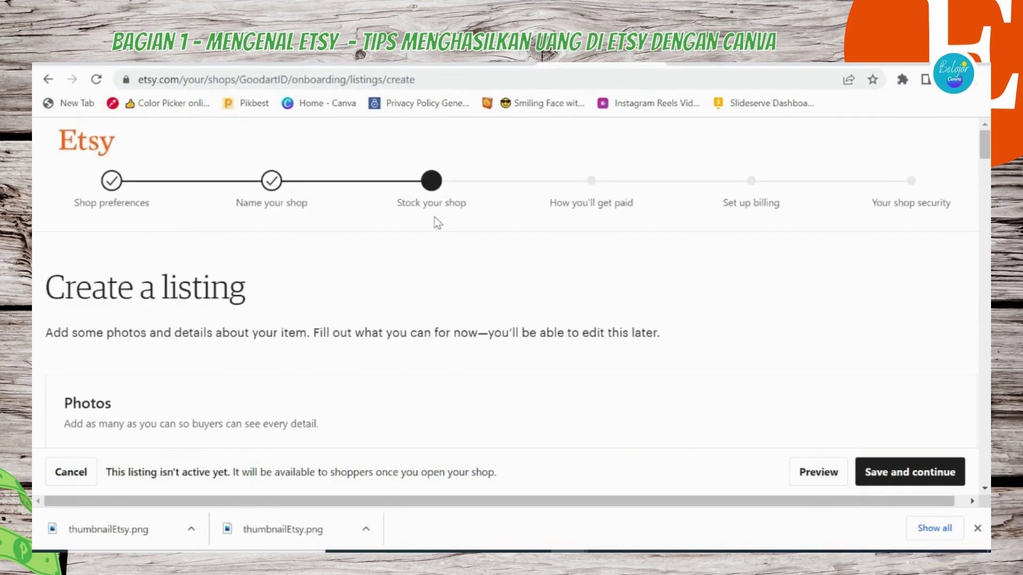
{"action": "scroll", "coordinate": [372, 271], "scroll_direction": "down", "scroll_amount": 3}
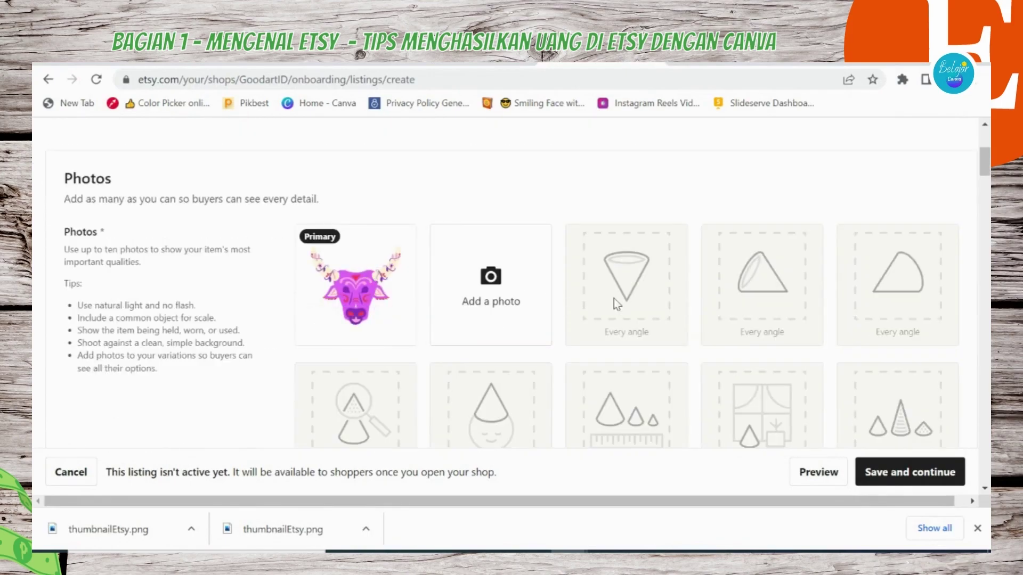
{"action": "scroll", "coordinate": [844, 298], "scroll_direction": "down", "scroll_amount": 3}
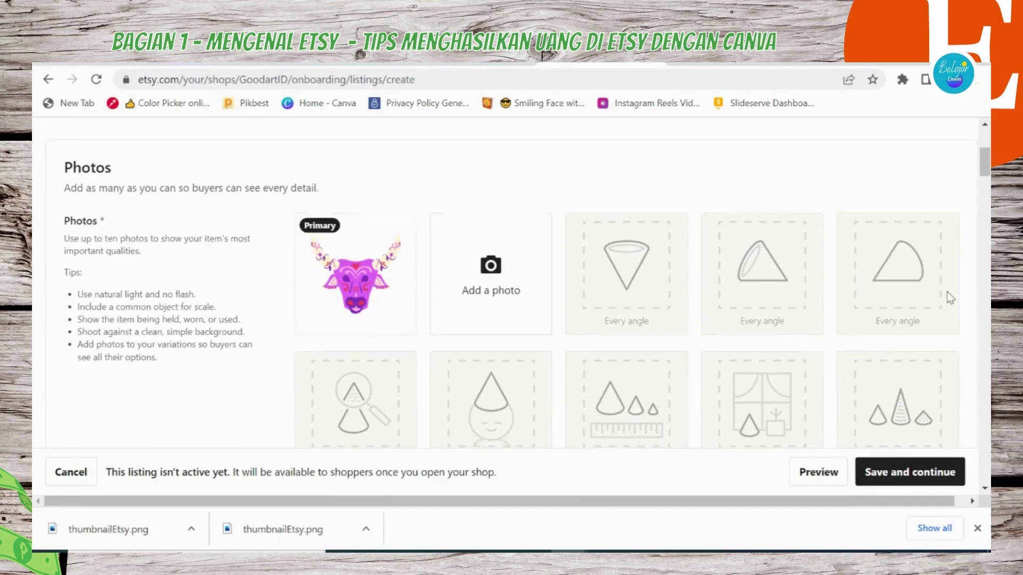
{"action": "scroll", "coordinate": [756, 240], "scroll_direction": "up", "scroll_amount": 3}
{"action": "scroll", "coordinate": [587, 309], "scroll_direction": "down", "scroll_amount": 3}
{"action": "scroll", "coordinate": [587, 314], "scroll_direction": "up", "scroll_amount": 3}
{"action": "scroll", "coordinate": [860, 305], "scroll_direction": "down", "scroll_amount": 3}
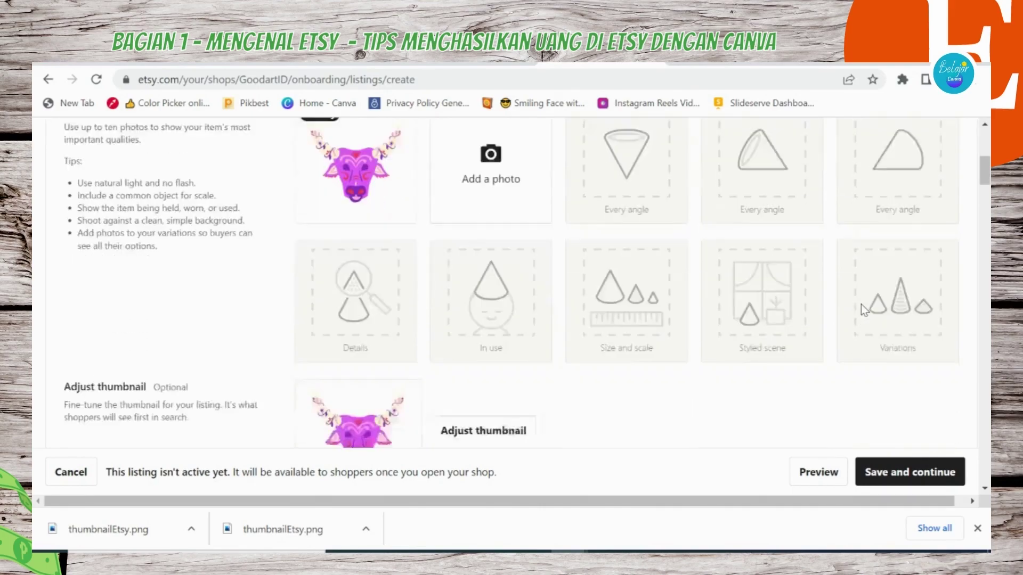
{"action": "scroll", "coordinate": [755, 327], "scroll_direction": "up", "scroll_amount": 3}
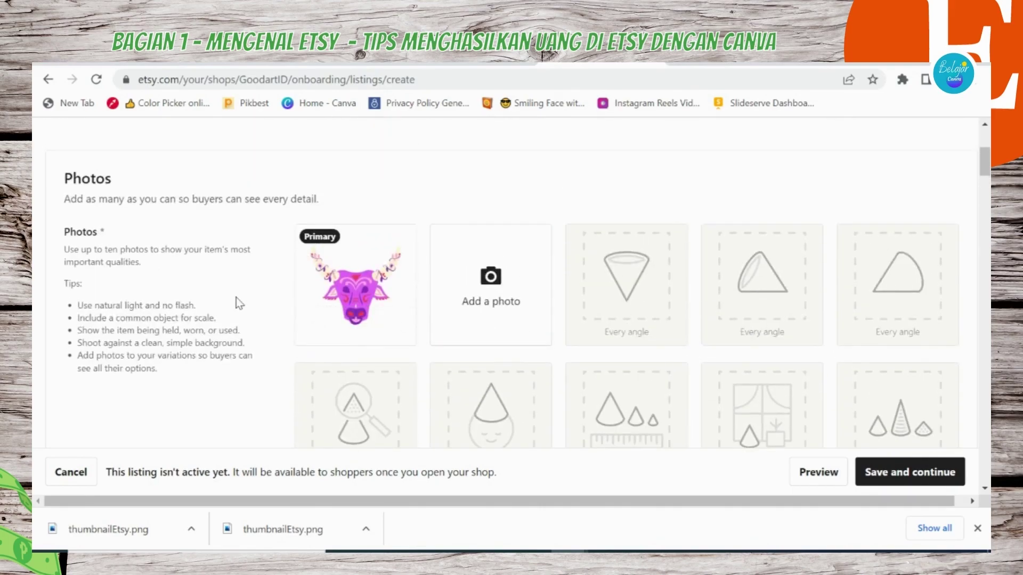
{"action": "scroll", "coordinate": [235, 296], "scroll_direction": "down", "scroll_amount": 8}
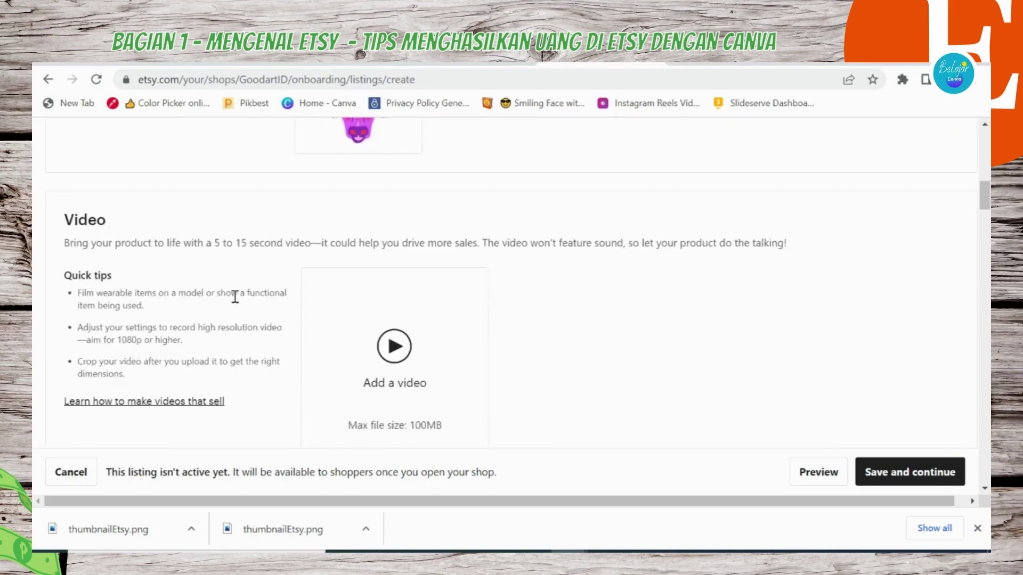
{"action": "scroll", "coordinate": [234, 296], "scroll_direction": "down", "scroll_amount": 2}
{"action": "scroll", "coordinate": [555, 305], "scroll_direction": "down", "scroll_amount": 4}
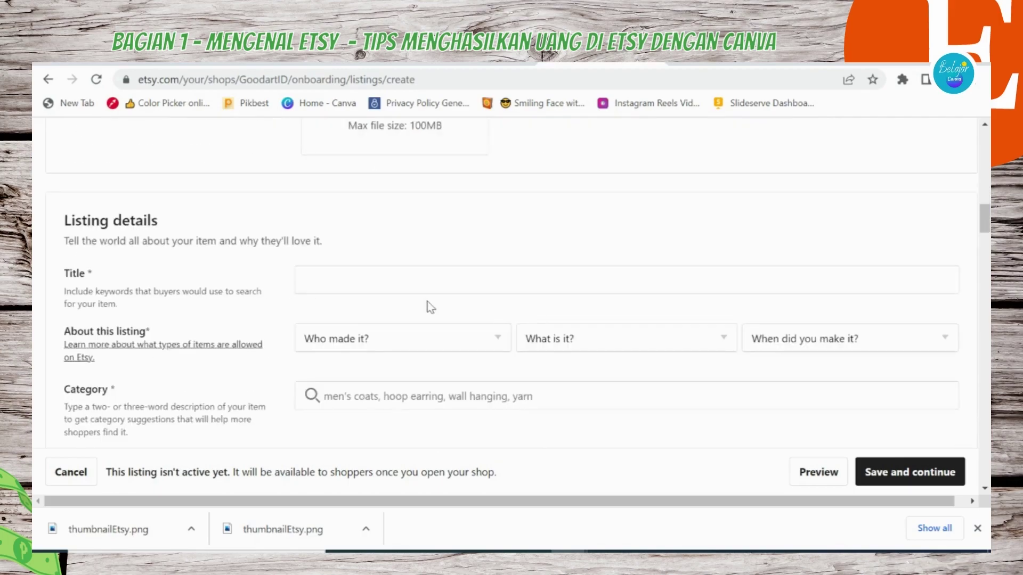
- Enter "Desain Art PNG" as the title in the listing details
{"action": "left_click", "coordinate": [343, 281]}
{"action": "scroll", "coordinate": [404, 244], "scroll_direction": "up", "scroll_amount": 3}
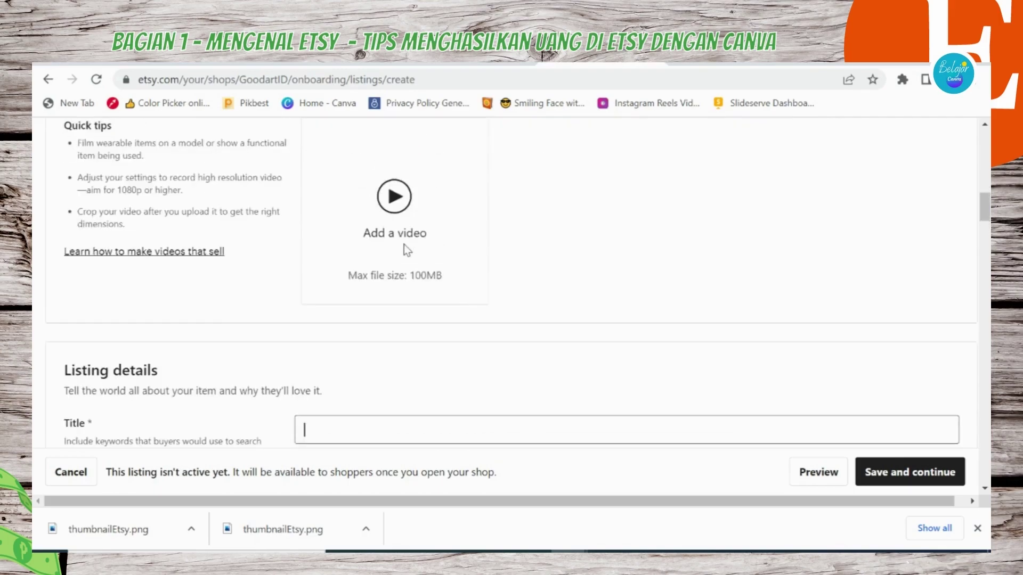
{"action": "scroll", "coordinate": [404, 244], "scroll_direction": "down", "scroll_amount": 3}
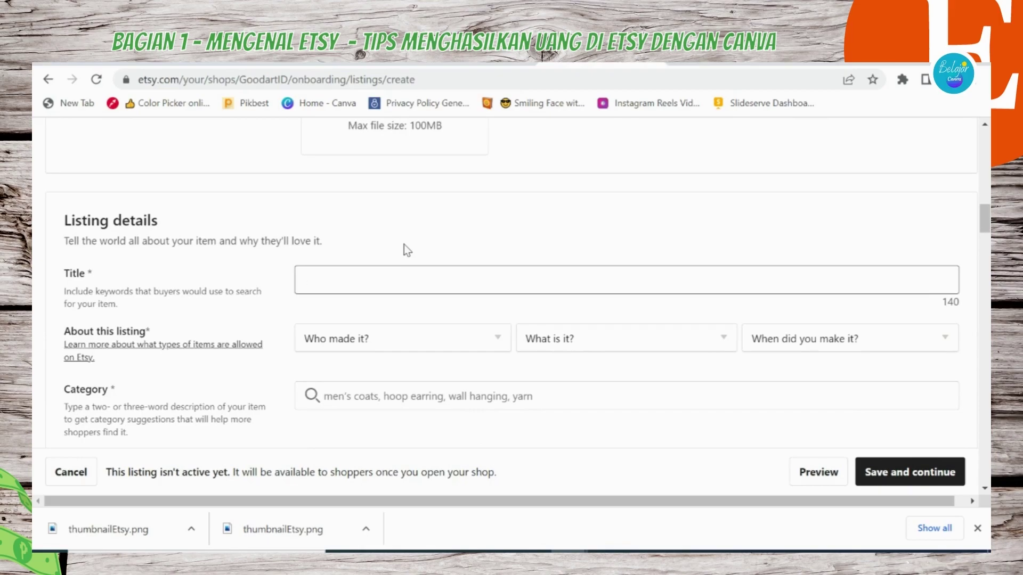
{"action": "scroll", "coordinate": [404, 244], "scroll_direction": "up", "scroll_amount": 15}
{"action": "scroll", "coordinate": [404, 245], "scroll_direction": "down", "scroll_amount": 5}
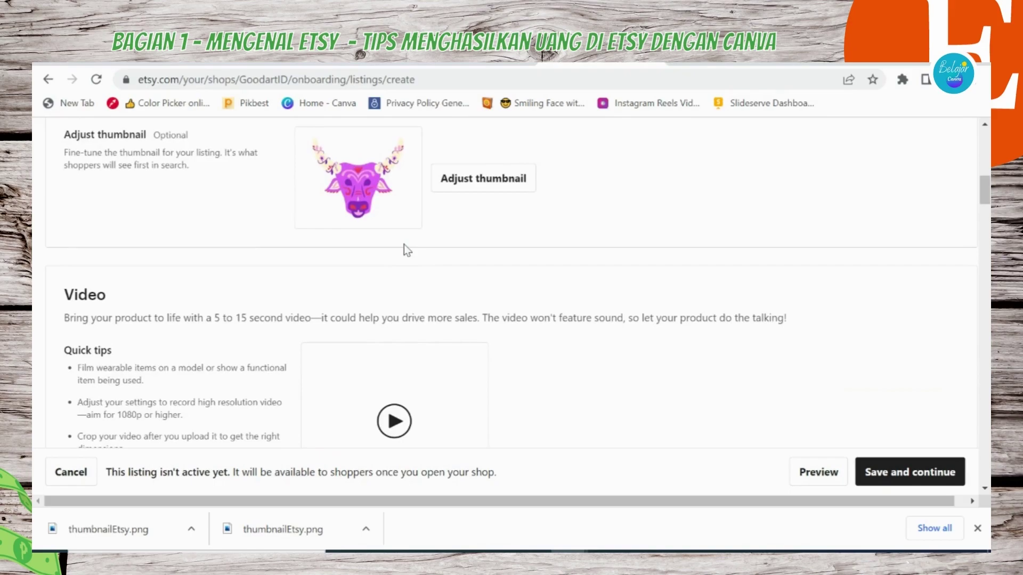
{"action": "scroll", "coordinate": [404, 244], "scroll_direction": "down", "scroll_amount": 3}
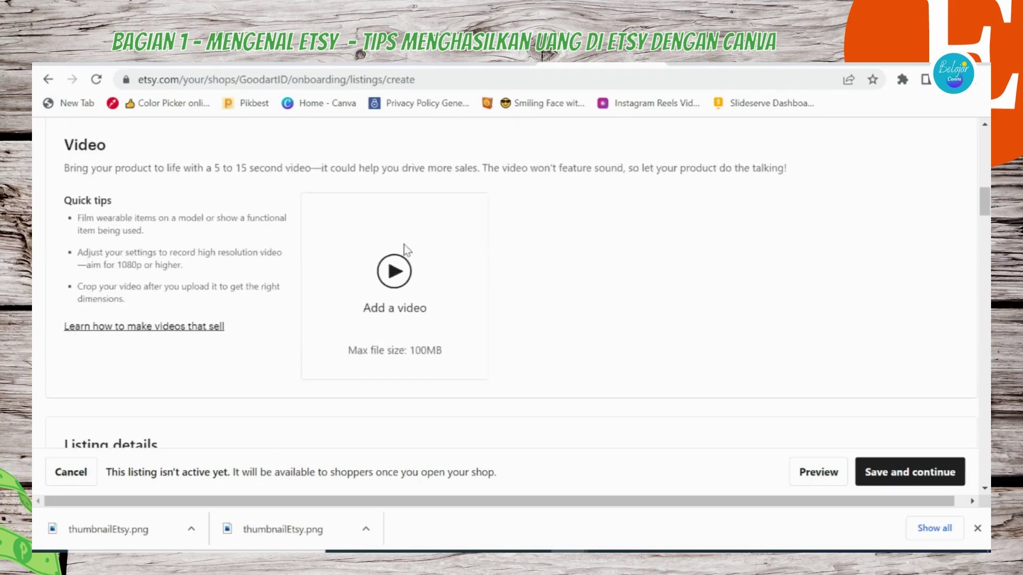
{"action": "scroll", "coordinate": [586, 234], "scroll_direction": "down", "scroll_amount": 3}
{"action": "type", "text": "De"}
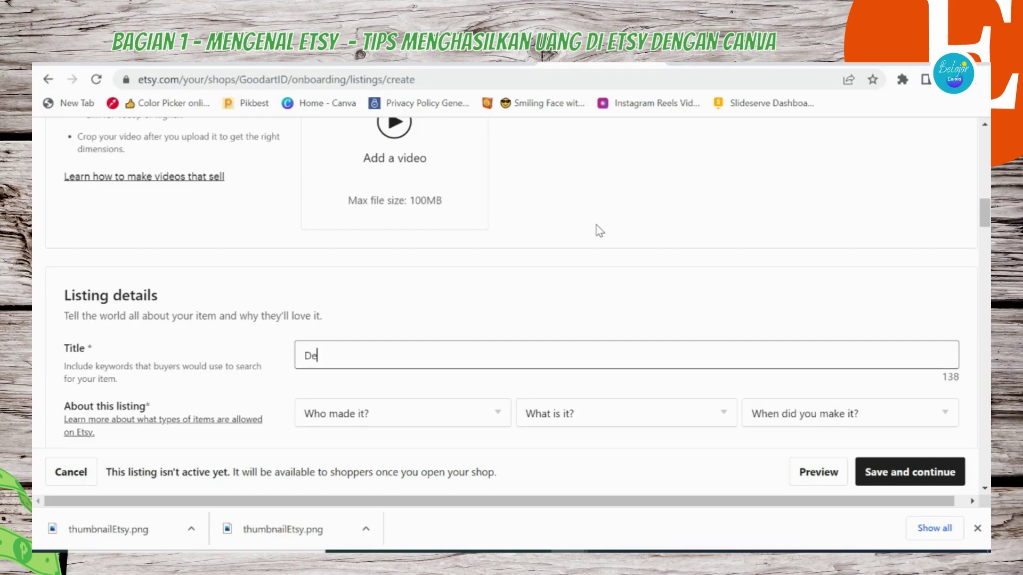
{"action": "type", "text": "sain Art PNG"}
{"action": "left_click", "coordinate": [544, 246]}
- Add the word BULL to the listing title so that it reads "Desain Art BULL PNG"
{"action": "scroll", "coordinate": [479, 272], "scroll_direction": "down", "scroll_amount": 3}
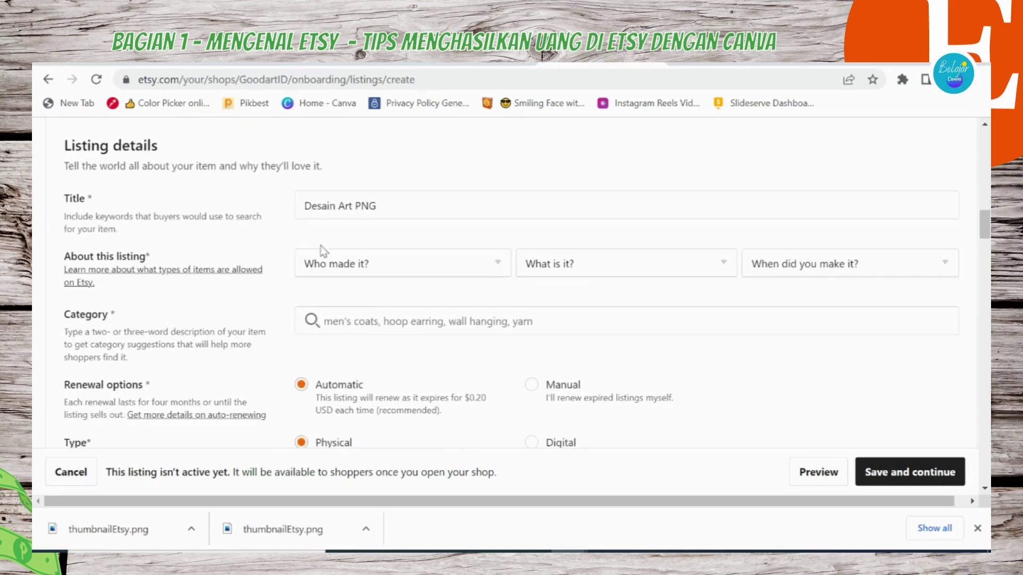
{"action": "triple_click", "coordinate": [351, 207]}
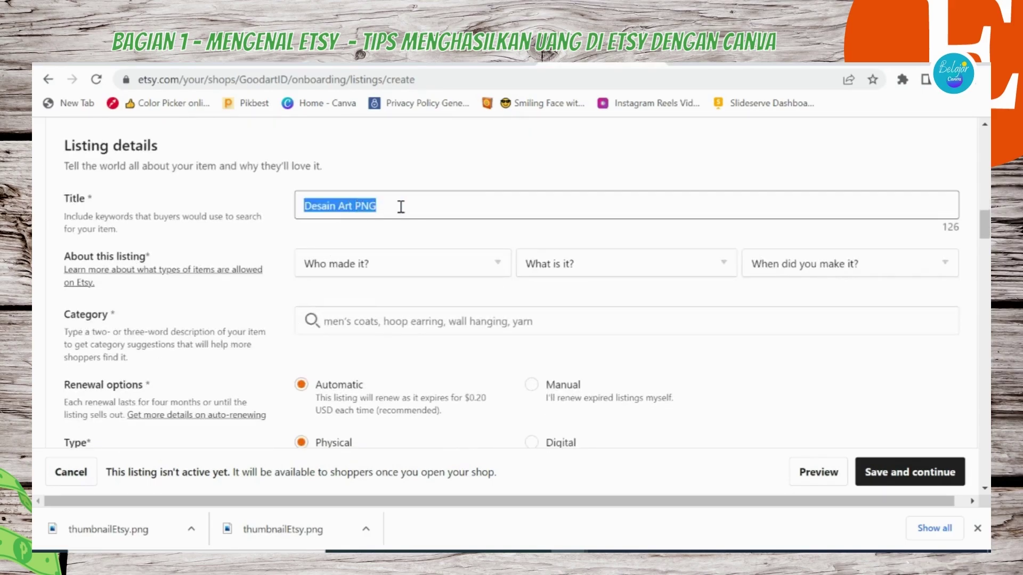
{"action": "left_click", "coordinate": [356, 207]}
{"action": "type", "text": "BUIl"}
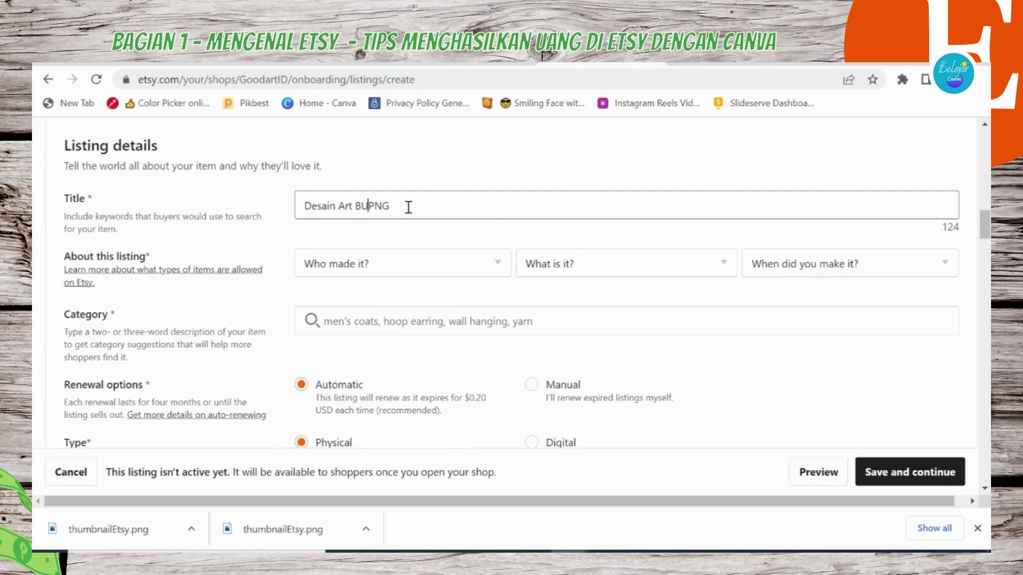
{"action": "key", "text": "BackSpace"}
{"action": "key", "text": "BackSpace"}
{"action": "type", "text": "LL"}
{"action": "left_click_drag", "start_coordinate": [305, 213], "coordinate": [420, 215]}
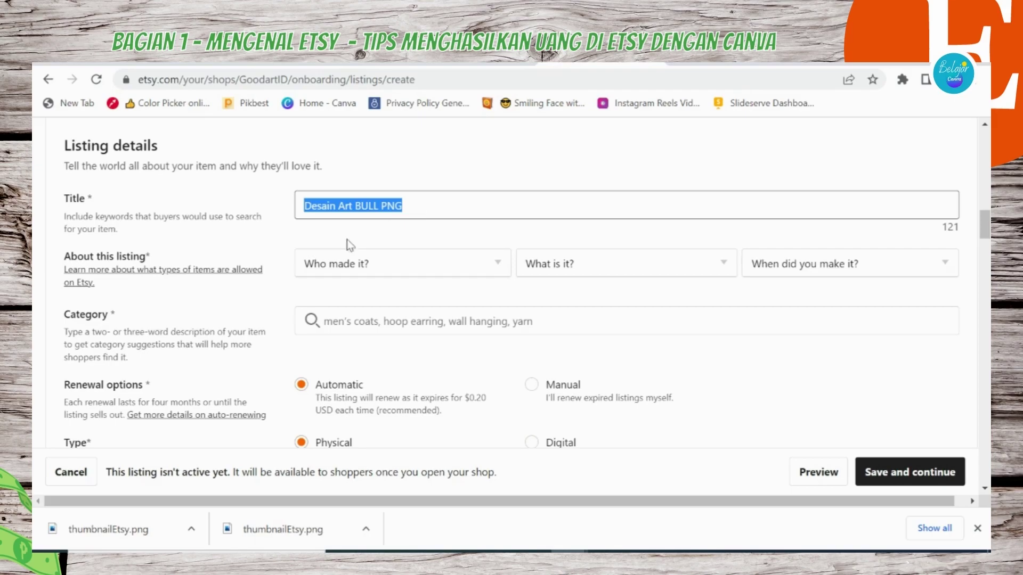
- Describe the listing as made by "I did", as "A finished product", and as made in 2020 - 2023
{"action": "left_click", "coordinate": [426, 271]}
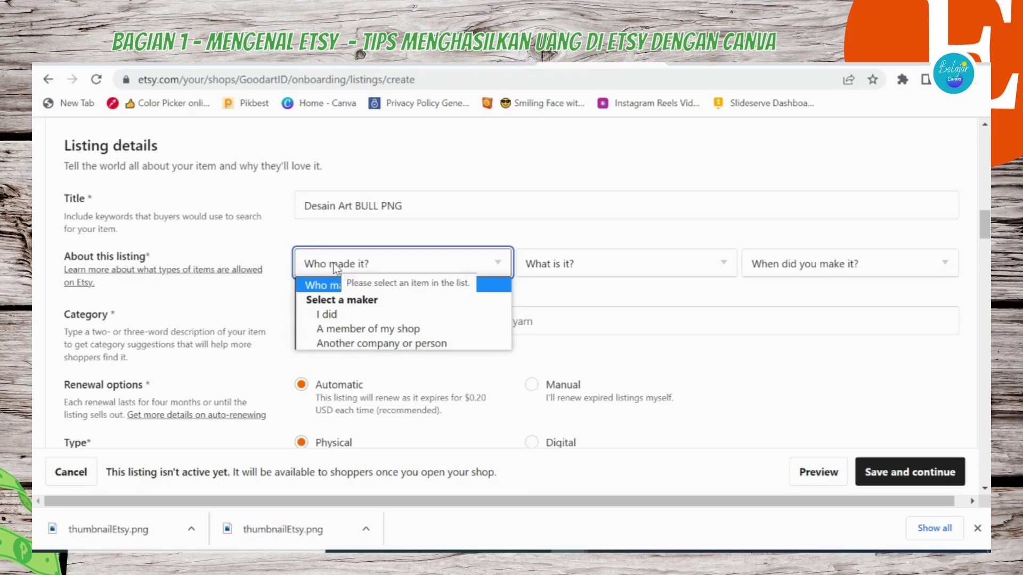
{"action": "left_click", "coordinate": [328, 315]}
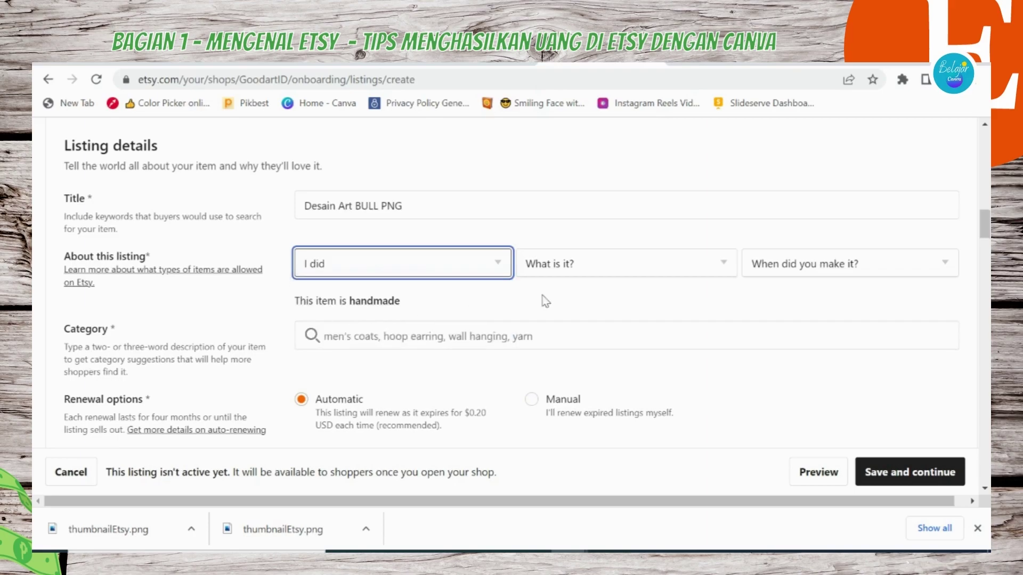
{"action": "left_click", "coordinate": [576, 270]}
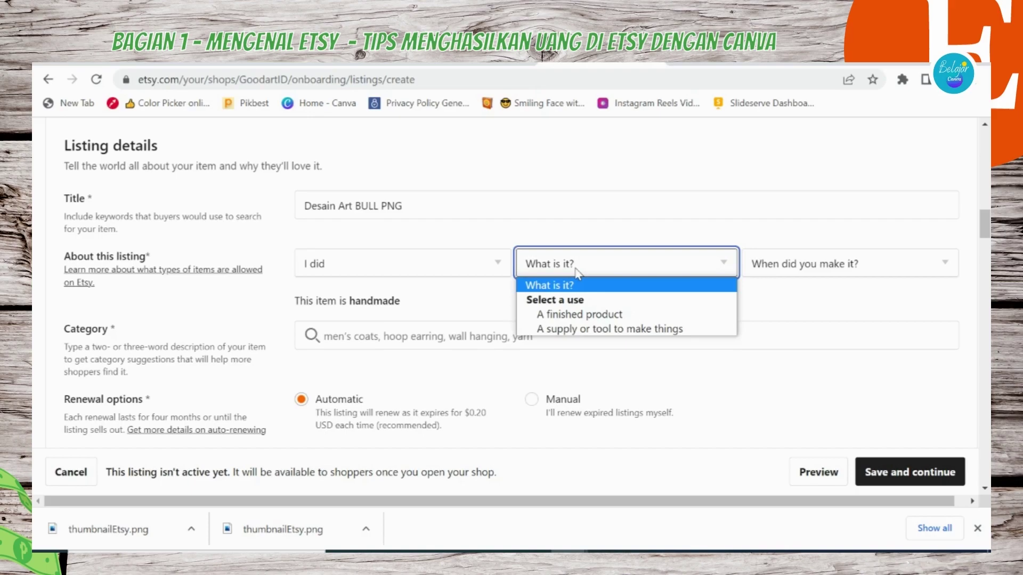
{"action": "left_click", "coordinate": [580, 314]}
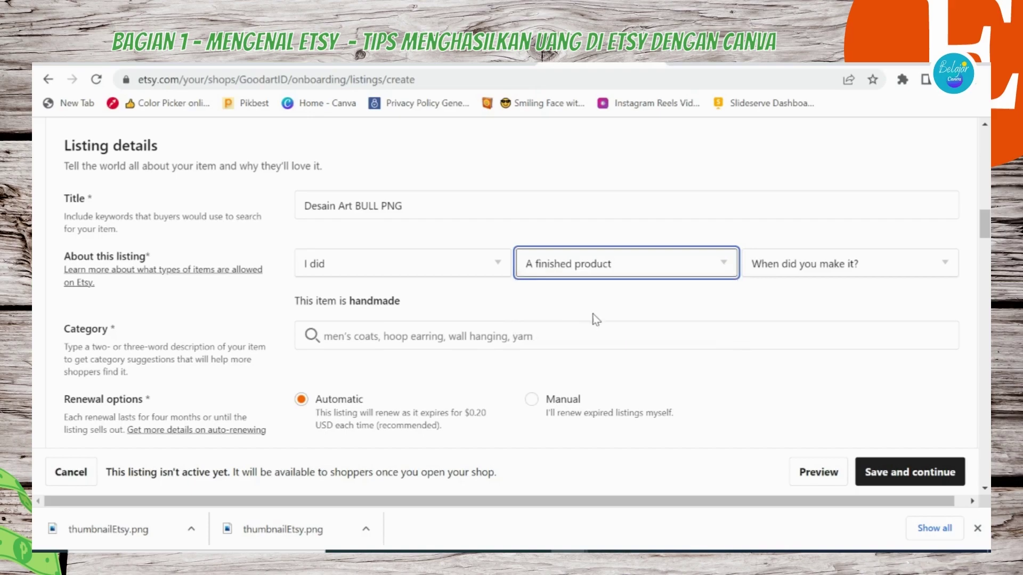
{"action": "left_click", "coordinate": [820, 270]}
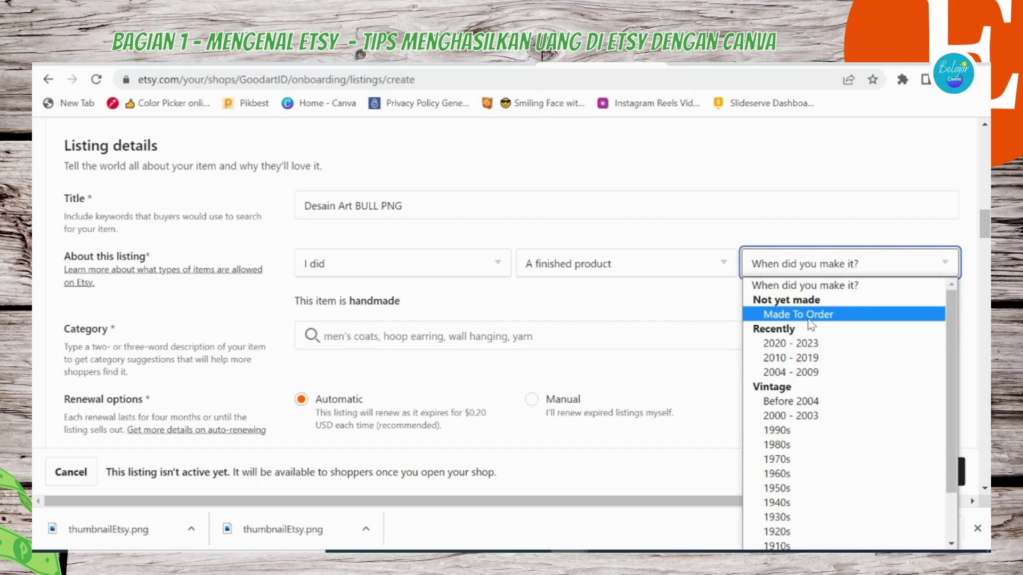
{"action": "left_click", "coordinate": [822, 272]}
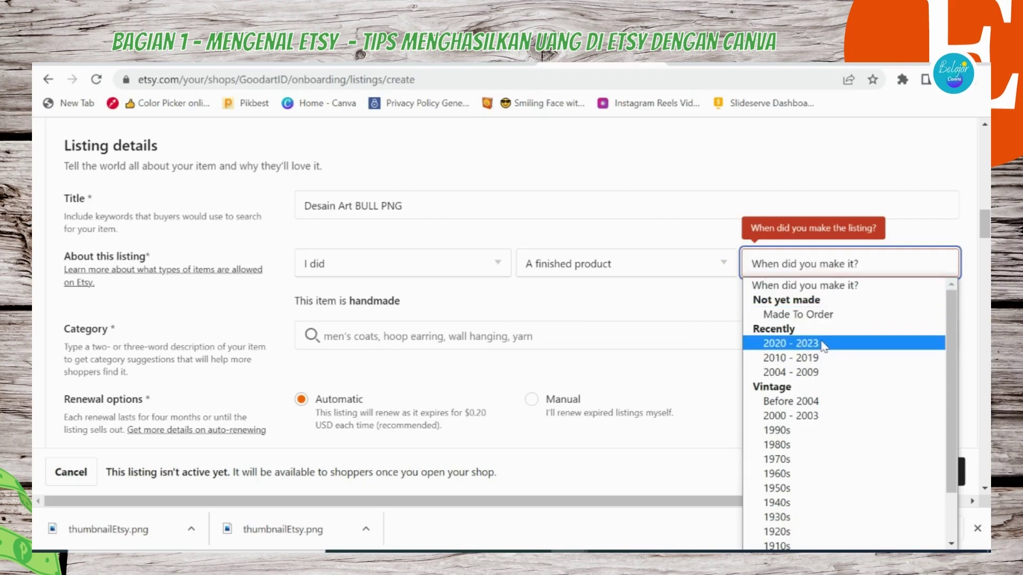
{"action": "left_click", "coordinate": [822, 346]}
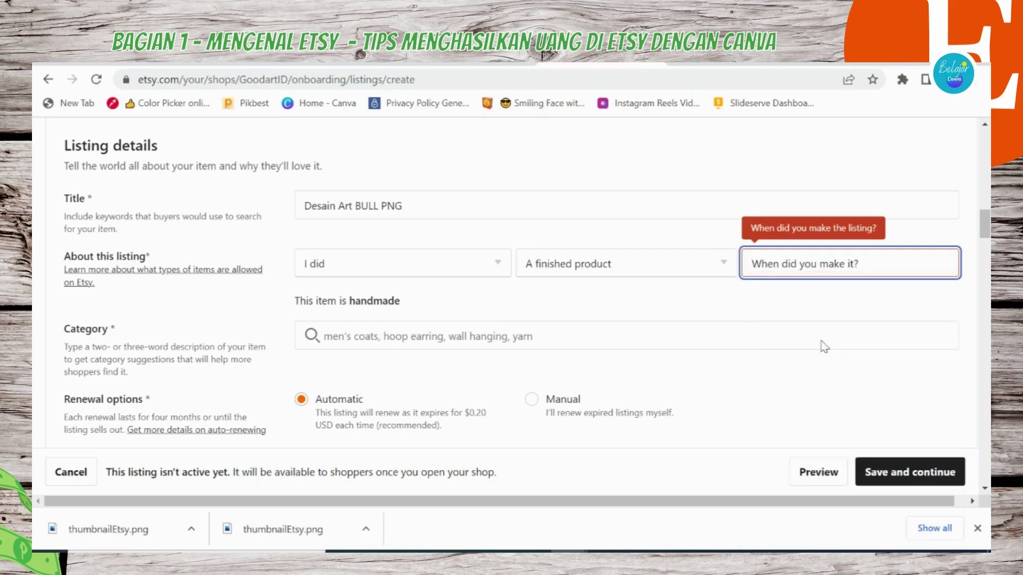
- Search the listing categories for "clip art" and choose Clip Art & Image Files
{"action": "left_click", "coordinate": [396, 334]}
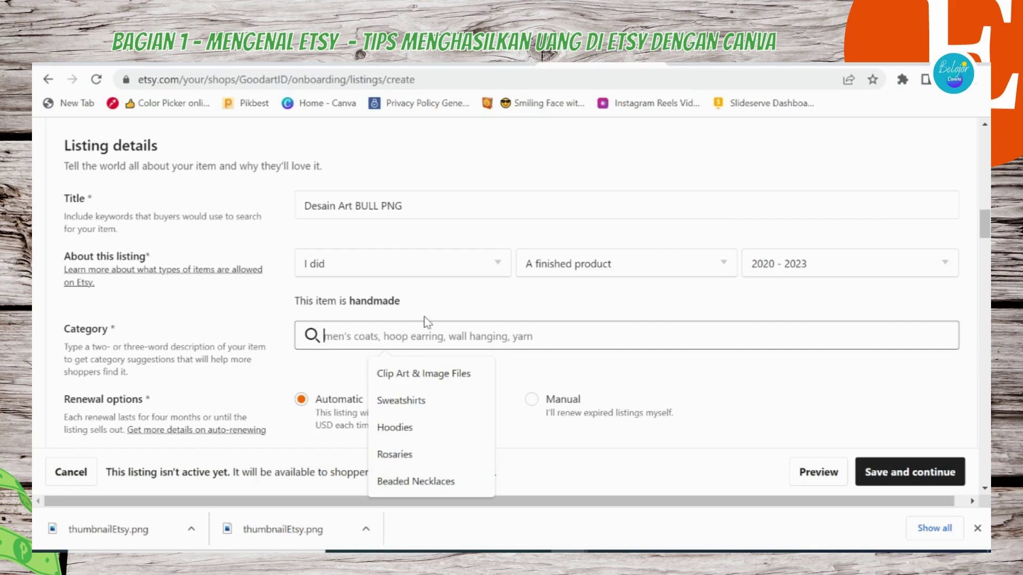
{"action": "type", "text": "clipat"}
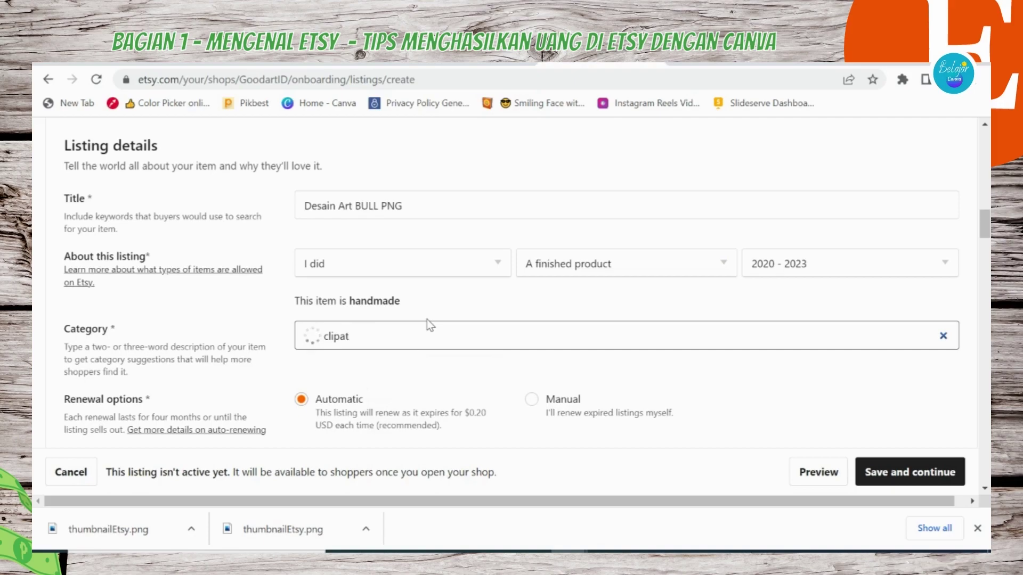
{"action": "key", "text": "BackSpace"}
{"action": "key", "text": "BackSpace"}
{"action": "type", "text": "art"}
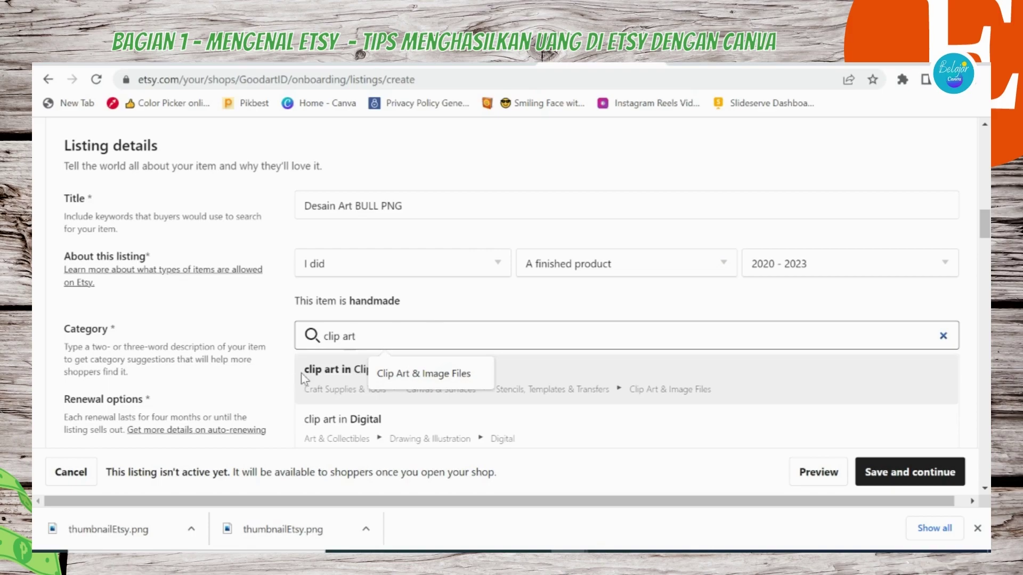
{"action": "left_click", "coordinate": [322, 370]}
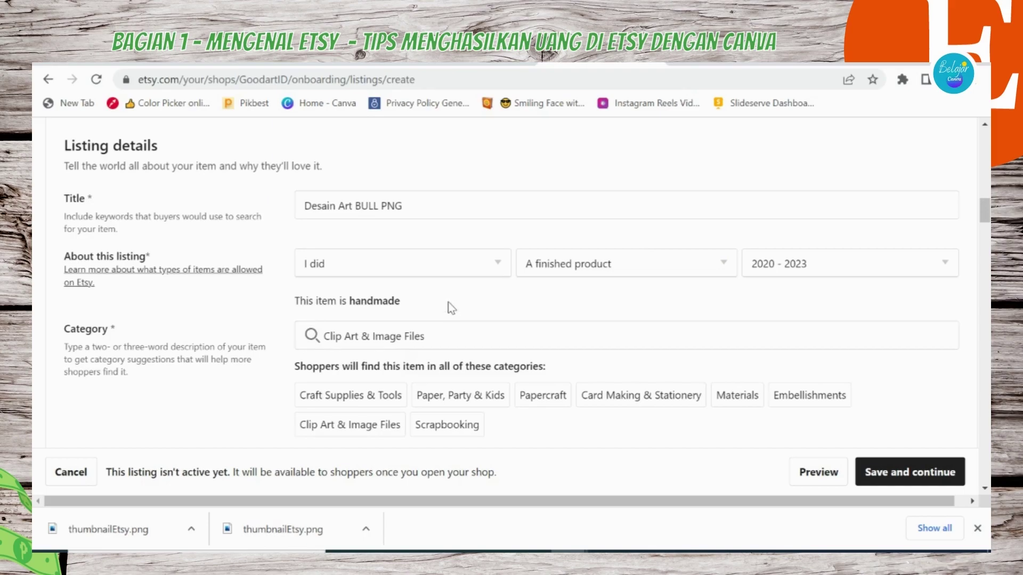
- Select all four craft types: Card making & stationery, Collage, Kids' crafts and Scrapbooking
{"action": "scroll", "coordinate": [449, 302], "scroll_direction": "down", "scroll_amount": 2}
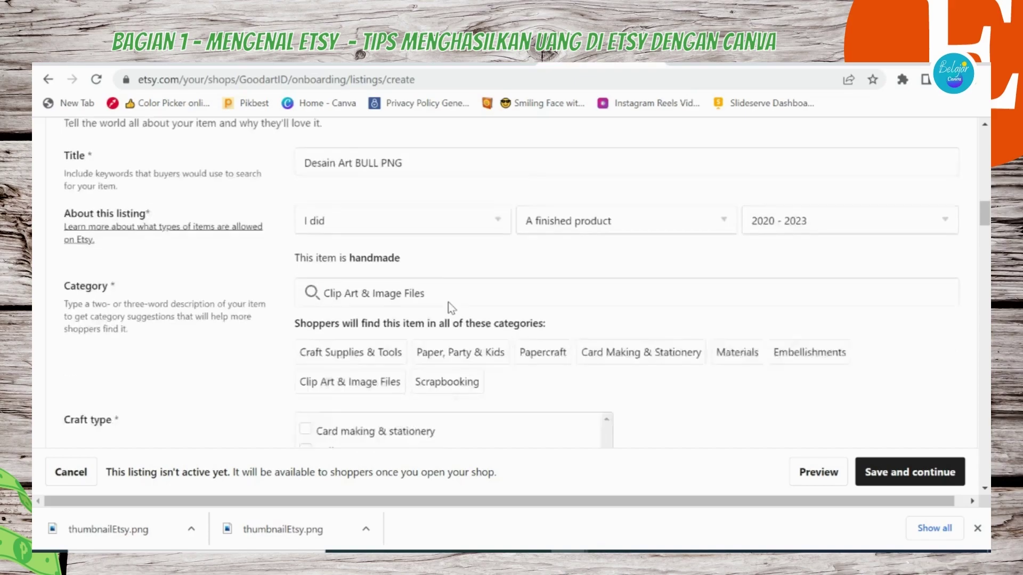
{"action": "scroll", "coordinate": [436, 345], "scroll_direction": "down", "scroll_amount": 2}
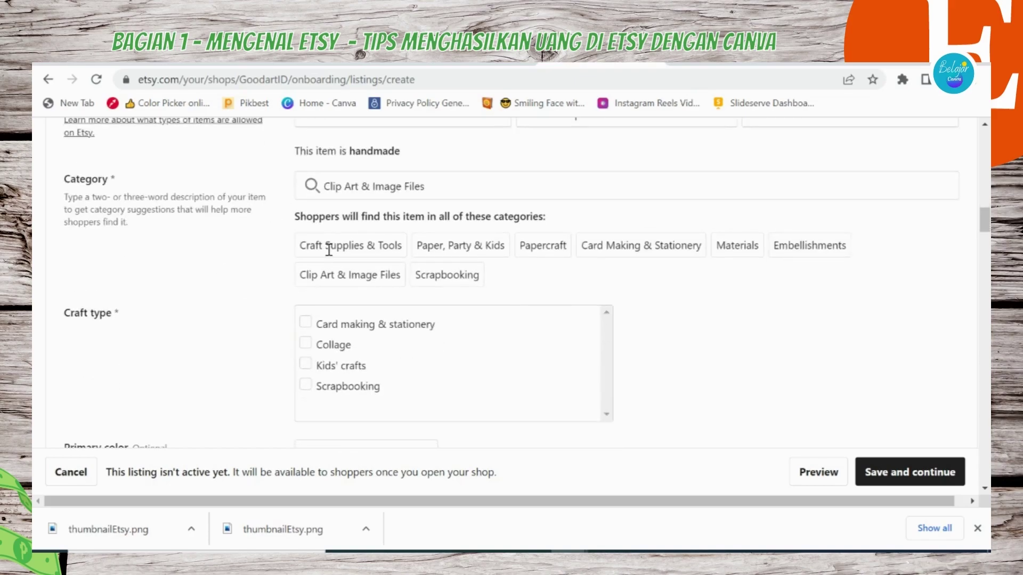
{"action": "scroll", "coordinate": [329, 250], "scroll_direction": "down", "scroll_amount": 2}
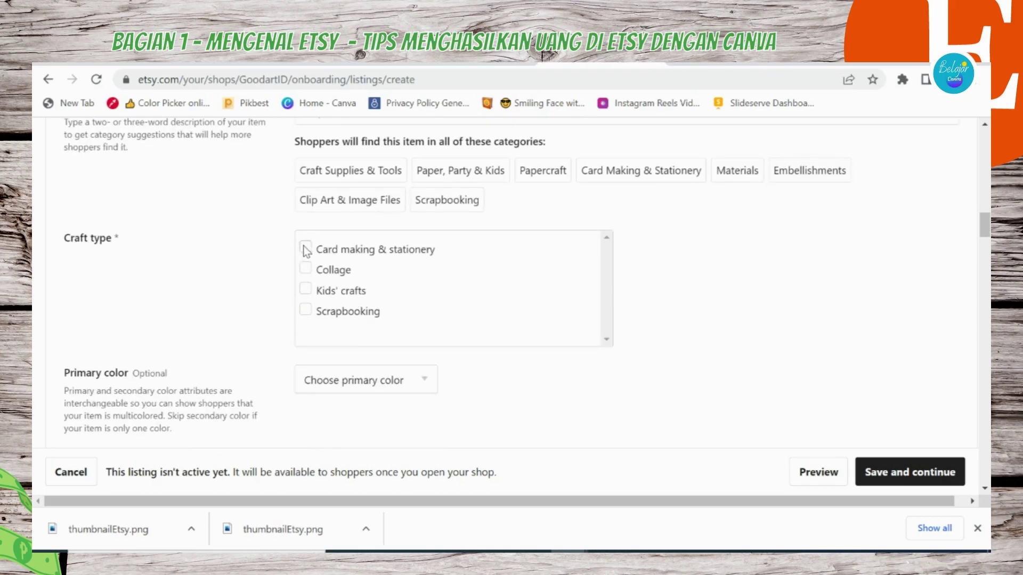
{"action": "left_click", "coordinate": [306, 248]}
{"action": "left_click", "coordinate": [305, 269]}
{"action": "left_click", "coordinate": [305, 289]}
{"action": "left_click", "coordinate": [306, 310]}
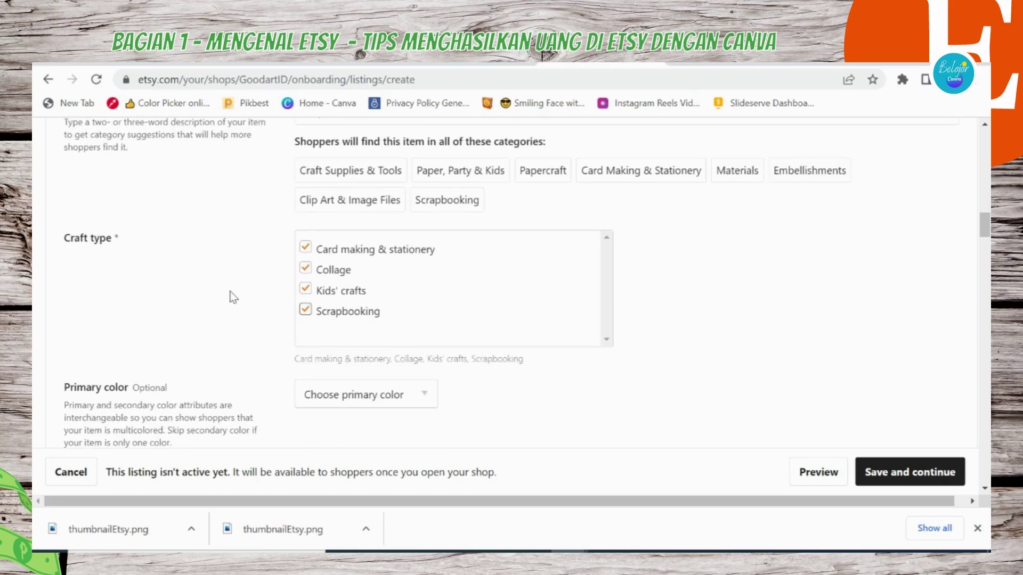
- Examine the optional color, size, occasion and holiday attributes, searching the occasions for "birth" and viewing the holiday choices without selecting any
{"action": "scroll", "coordinate": [233, 297], "scroll_direction": "down", "scroll_amount": 2}
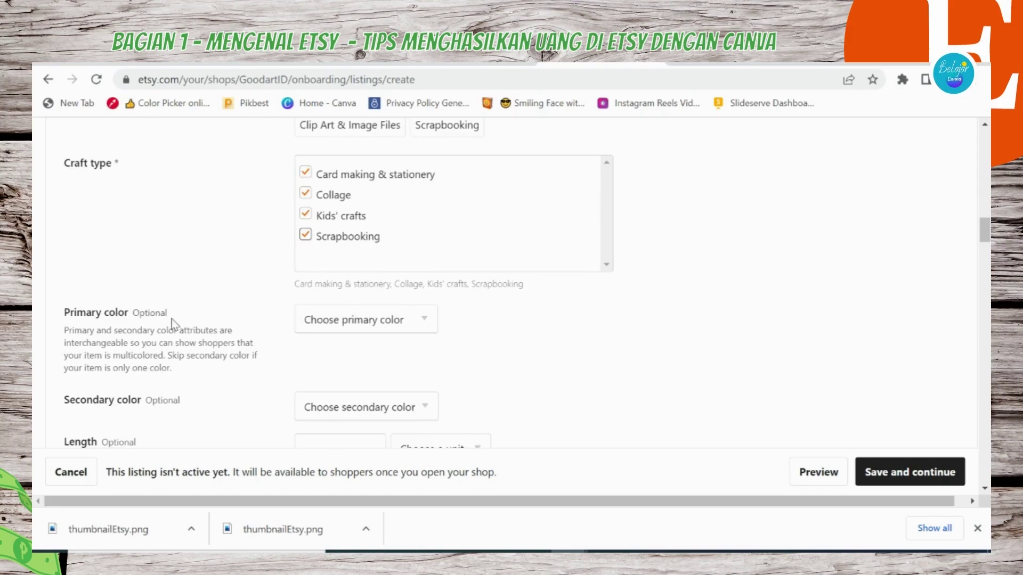
{"action": "scroll", "coordinate": [198, 318], "scroll_direction": "down", "scroll_amount": 2}
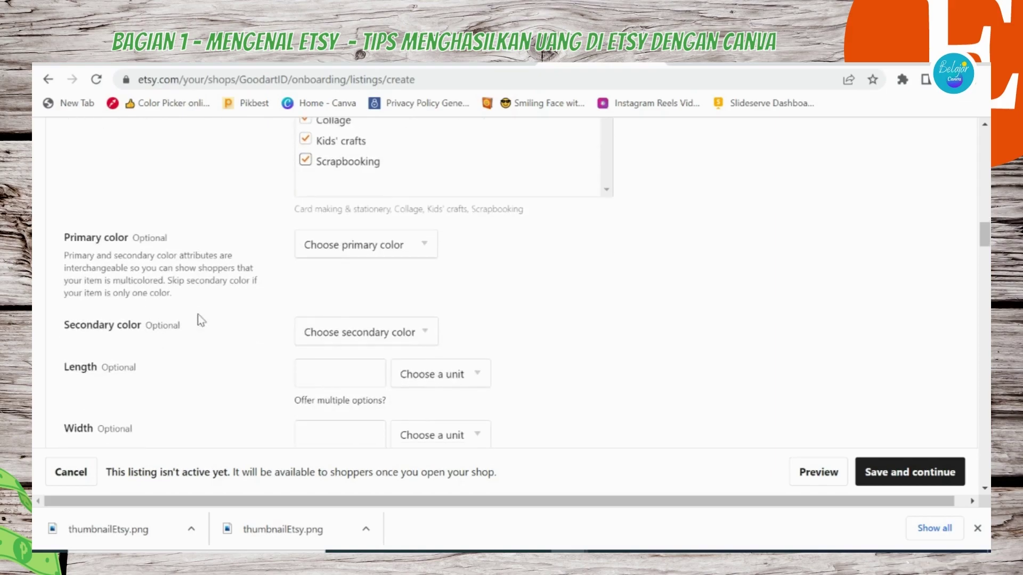
{"action": "scroll", "coordinate": [194, 322], "scroll_direction": "down", "scroll_amount": 4}
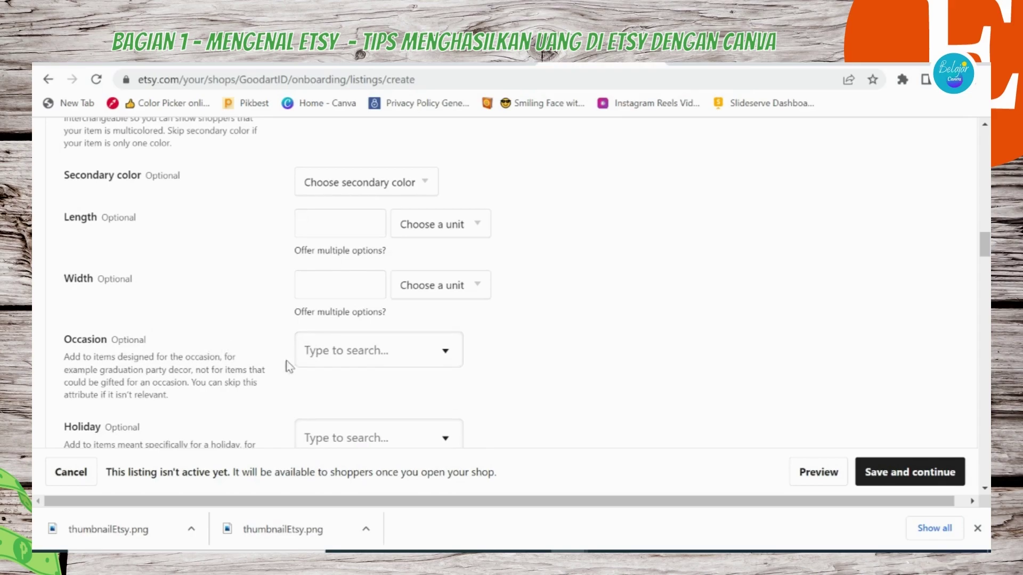
{"action": "left_click", "coordinate": [405, 351]}
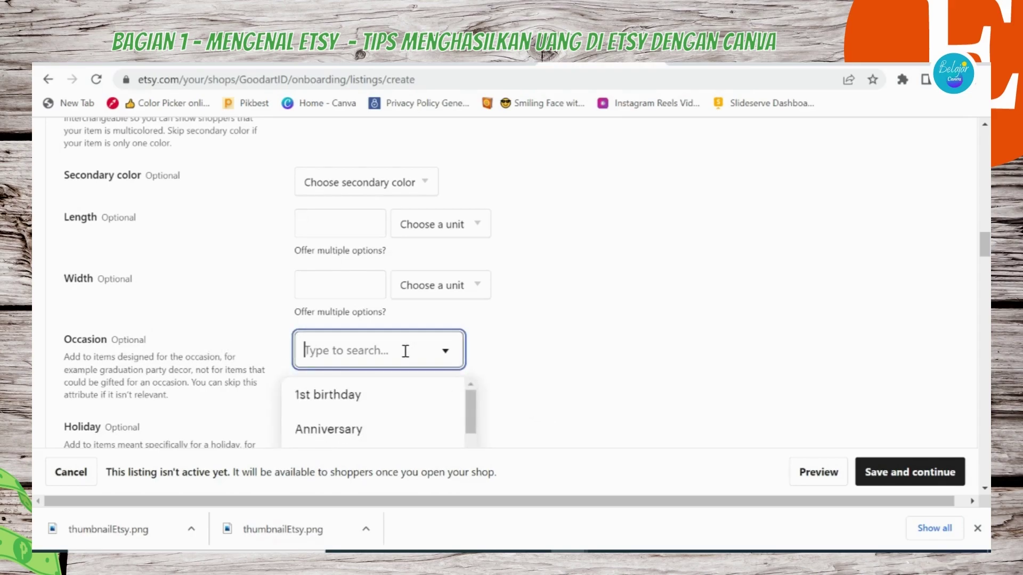
{"action": "type", "text": "birth"}
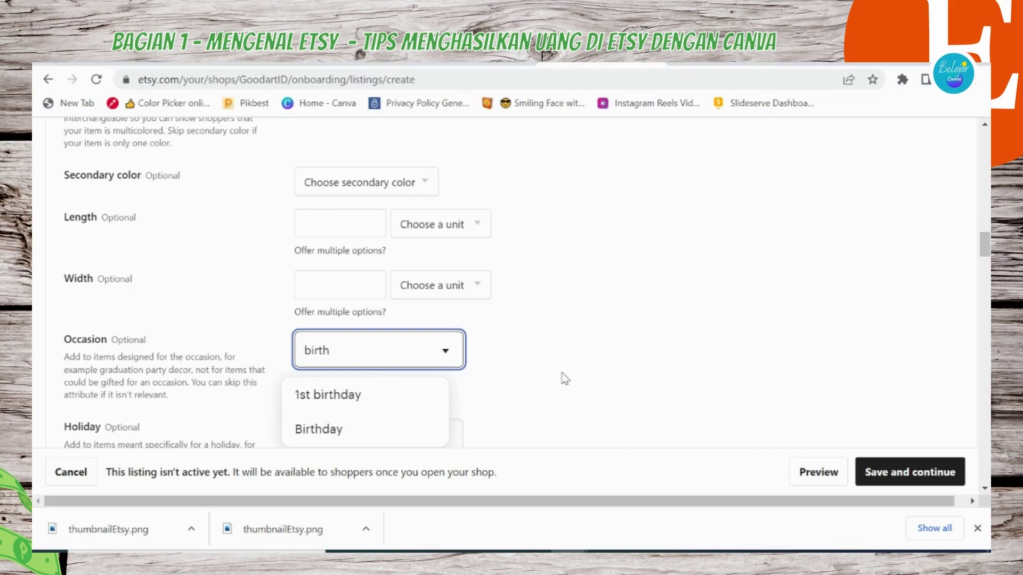
{"action": "left_click", "coordinate": [584, 363]}
{"action": "scroll", "coordinate": [584, 364], "scroll_direction": "down", "scroll_amount": 5}
{"action": "scroll", "coordinate": [420, 323], "scroll_direction": "up", "scroll_amount": 3}
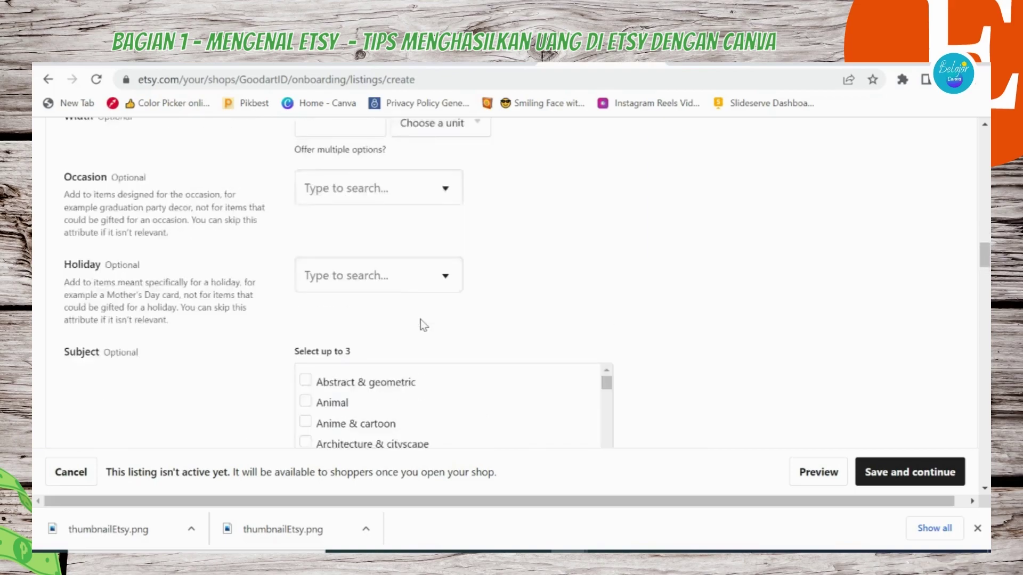
{"action": "left_click", "coordinate": [408, 293]}
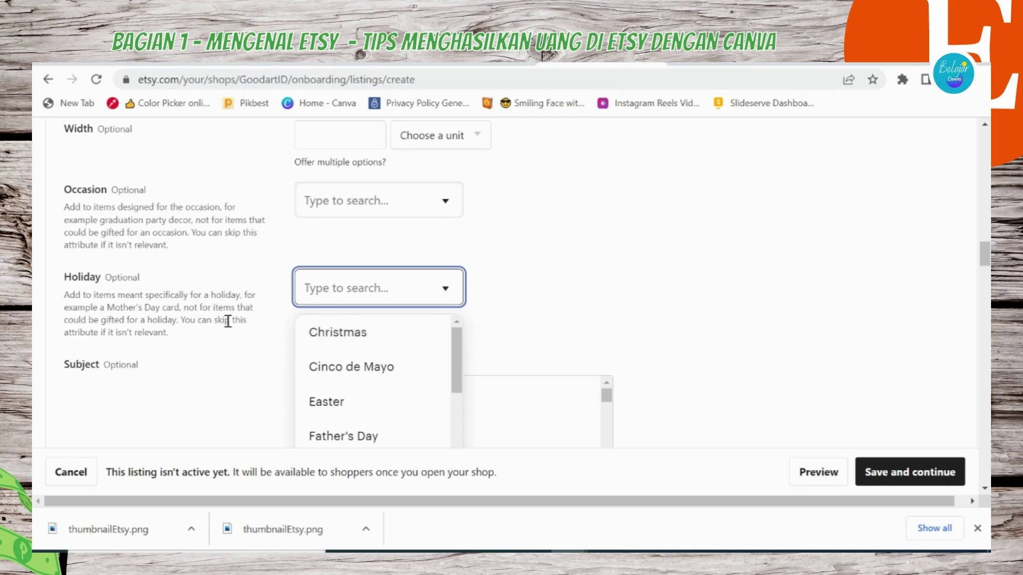
{"action": "left_click", "coordinate": [256, 348]}
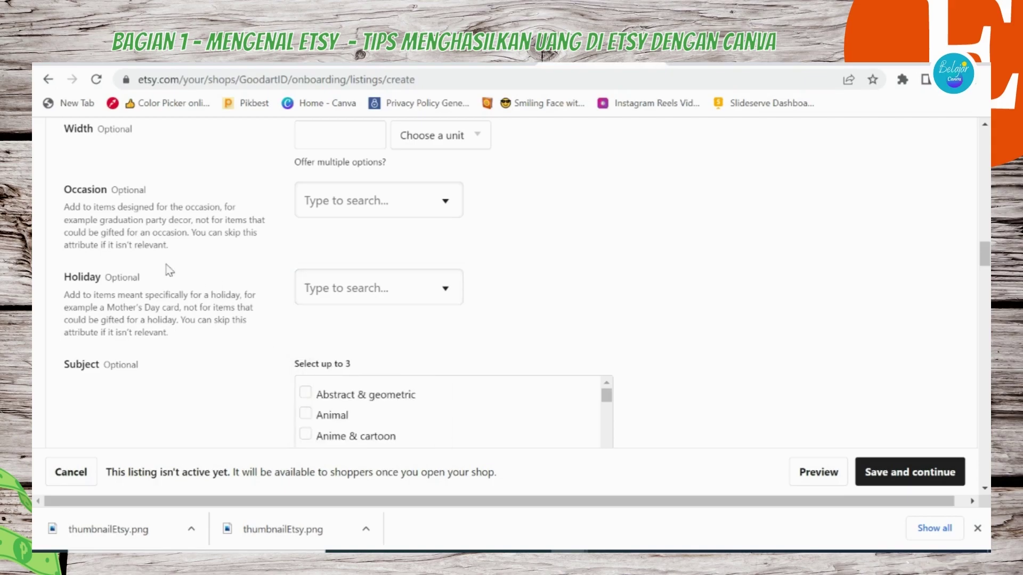
- Set the listing type to Digital, leaving the optional subject unselected
{"action": "scroll", "coordinate": [168, 245], "scroll_direction": "down", "scroll_amount": 3}
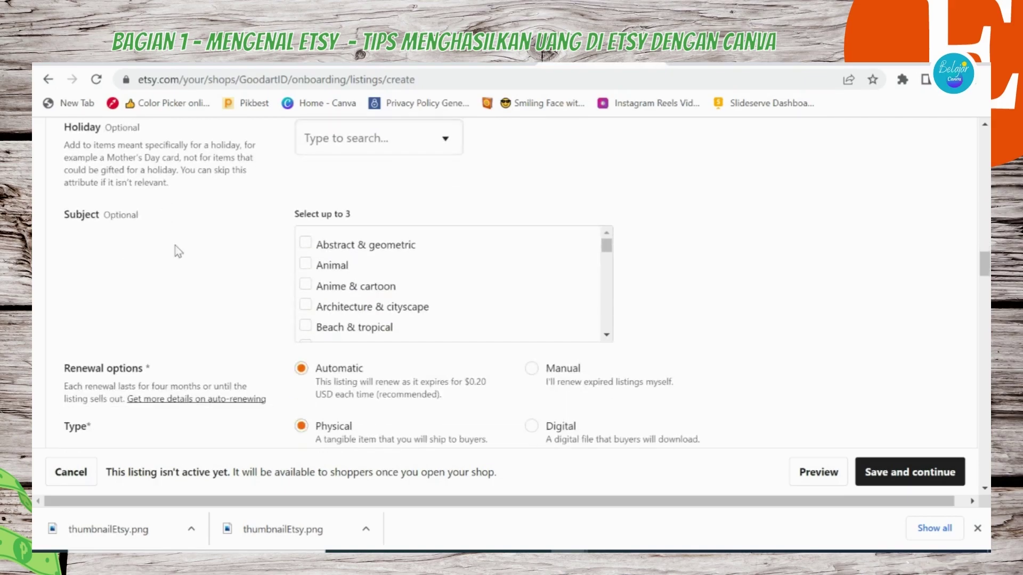
{"action": "scroll", "coordinate": [181, 216], "scroll_direction": "down", "scroll_amount": 3}
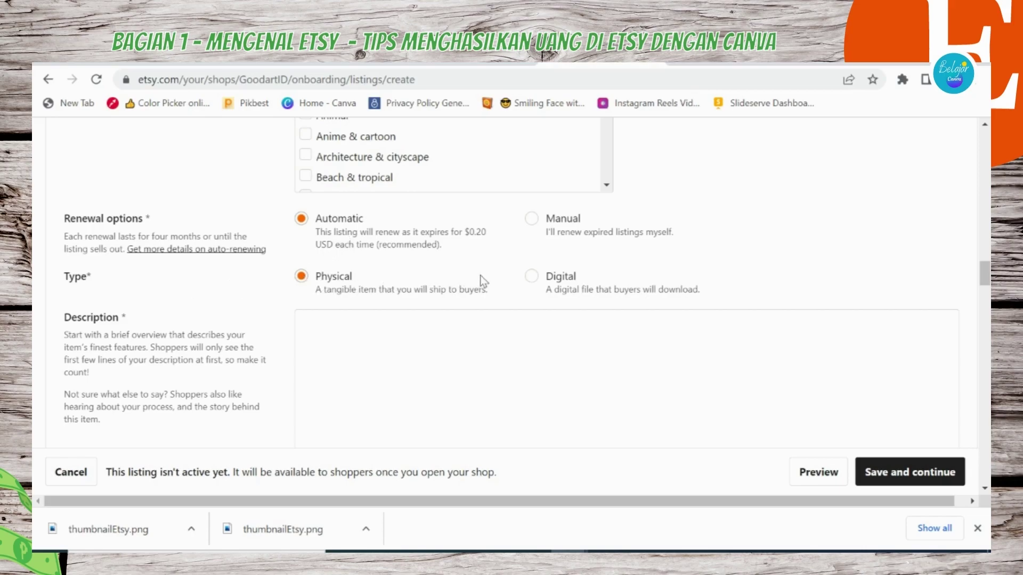
{"action": "left_click", "coordinate": [531, 277]}
- Examine the renewal options, listing type and description sections of the form, including the guidance for writing the description
{"action": "left_click", "coordinate": [451, 341]}
{"action": "scroll", "coordinate": [447, 341], "scroll_direction": "down", "scroll_amount": 4}
{"action": "scroll", "coordinate": [447, 341], "scroll_direction": "up", "scroll_amount": 1}
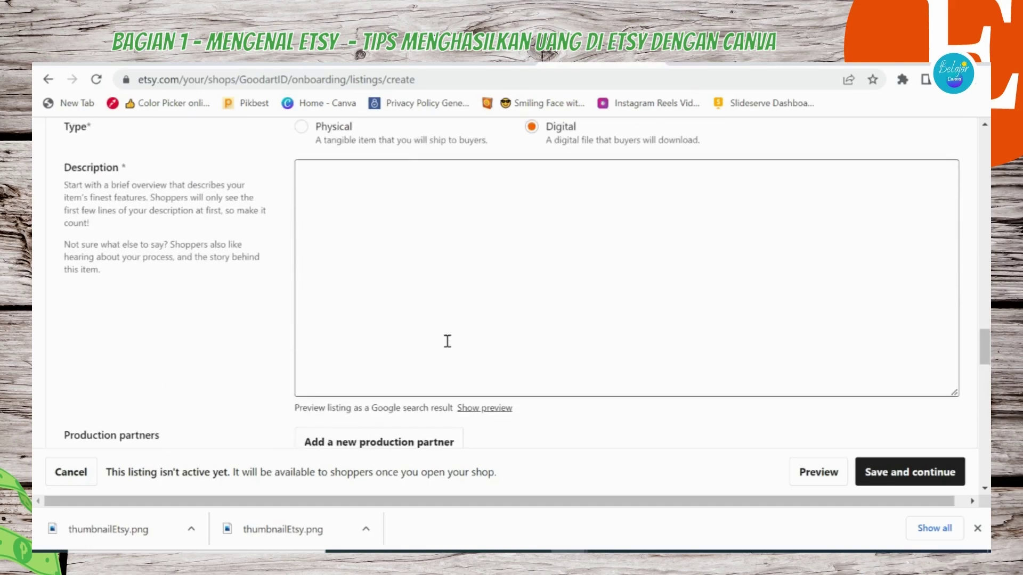
{"action": "scroll", "coordinate": [425, 342], "scroll_direction": "up", "scroll_amount": 1}
{"action": "scroll", "coordinate": [393, 338], "scroll_direction": "up", "scroll_amount": 2}
{"action": "scroll", "coordinate": [393, 338], "scroll_direction": "down", "scroll_amount": 3}
{"action": "scroll", "coordinate": [392, 338], "scroll_direction": "down", "scroll_amount": 1}
{"action": "scroll", "coordinate": [392, 338], "scroll_direction": "up", "scroll_amount": 2}
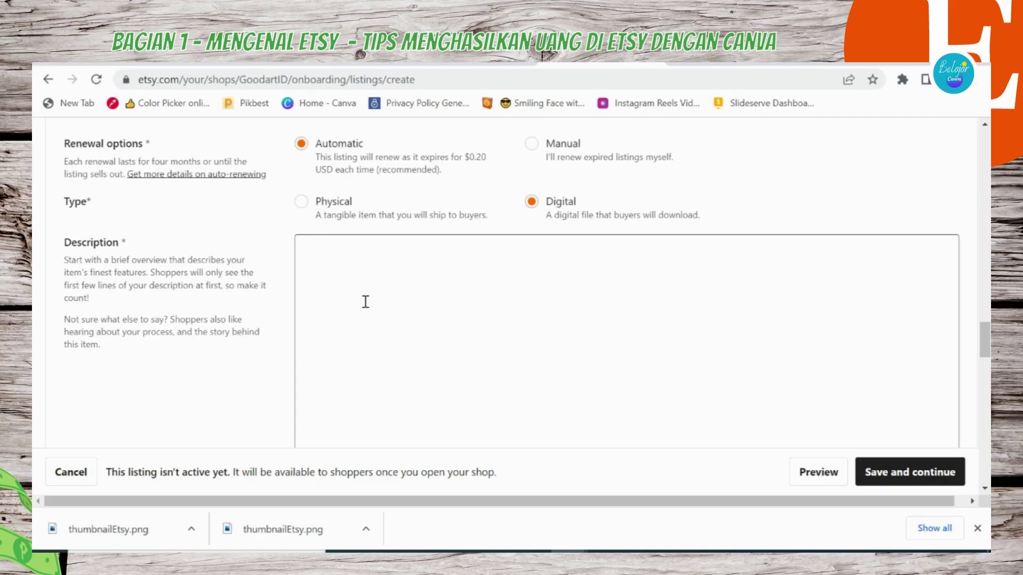
{"action": "scroll", "coordinate": [366, 302], "scroll_direction": "down", "scroll_amount": 4}
{"action": "scroll", "coordinate": [361, 277], "scroll_direction": "up", "scroll_amount": 1}
{"action": "scroll", "coordinate": [363, 227], "scroll_direction": "up", "scroll_amount": 3}
- Enter "Bull Horn Design SVG/PNG/JPG" as the listing description and check the entry
{"action": "type", "text": "p"}
{"action": "key", "text": "BackSpace"}
{"action": "type", "text": "Bull Hortn"}
{"action": "key", "text": "BackSpace"}
{"action": "key", "text": "BackSpace"}
{"action": "key", "text": "BackSpace"}
{"action": "type", "text": "n de"}
{"action": "key", "text": "BackSpace"}
{"action": "key", "text": "BackSpace"}
{"action": "type", "text": "Design SVG"}
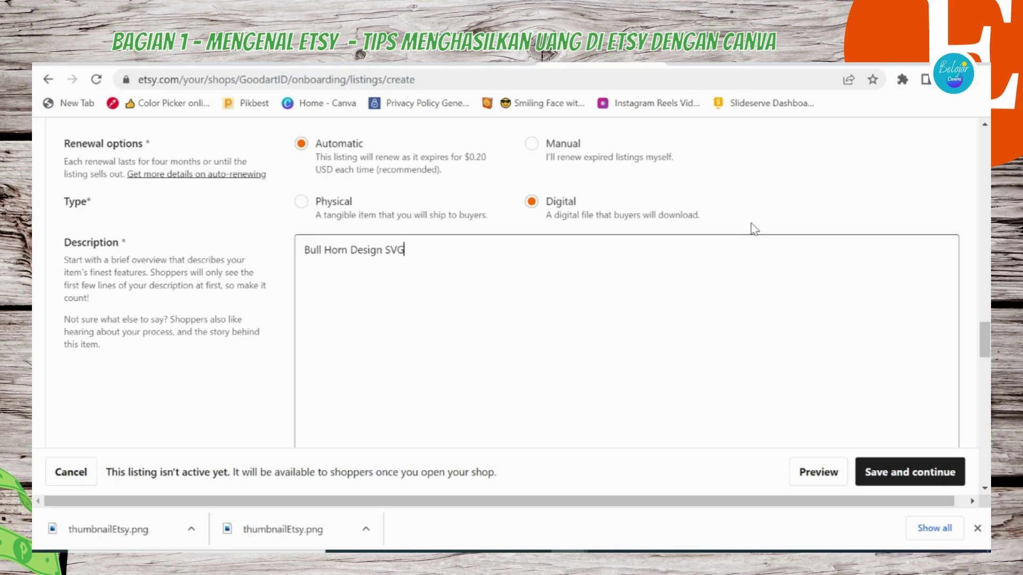
{"action": "type", "text": "/PNJ"}
{"action": "key", "text": "BackSpace"}
{"action": "type", "text": "G?JPG"}
{"action": "key", "text": "BackSpace"}
{"action": "key", "text": "BackSpace"}
{"action": "key", "text": "BackSpace"}
{"action": "key", "text": "BackSpace"}
{"action": "type", "text": "/JPG"}
{"action": "scroll", "coordinate": [484, 367], "scroll_direction": "down", "scroll_amount": 3}
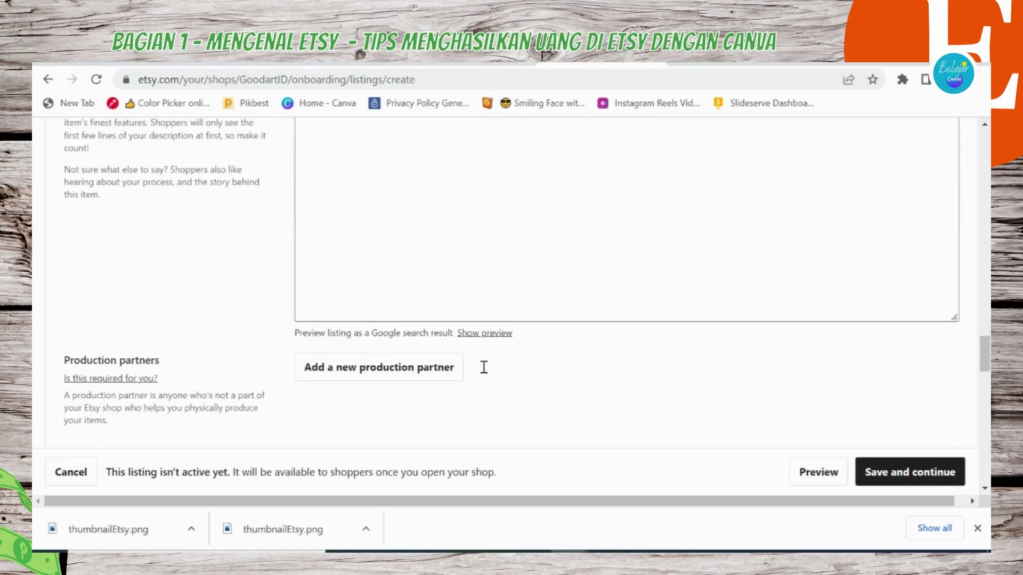
{"action": "scroll", "coordinate": [372, 267], "scroll_direction": "up", "scroll_amount": 3}
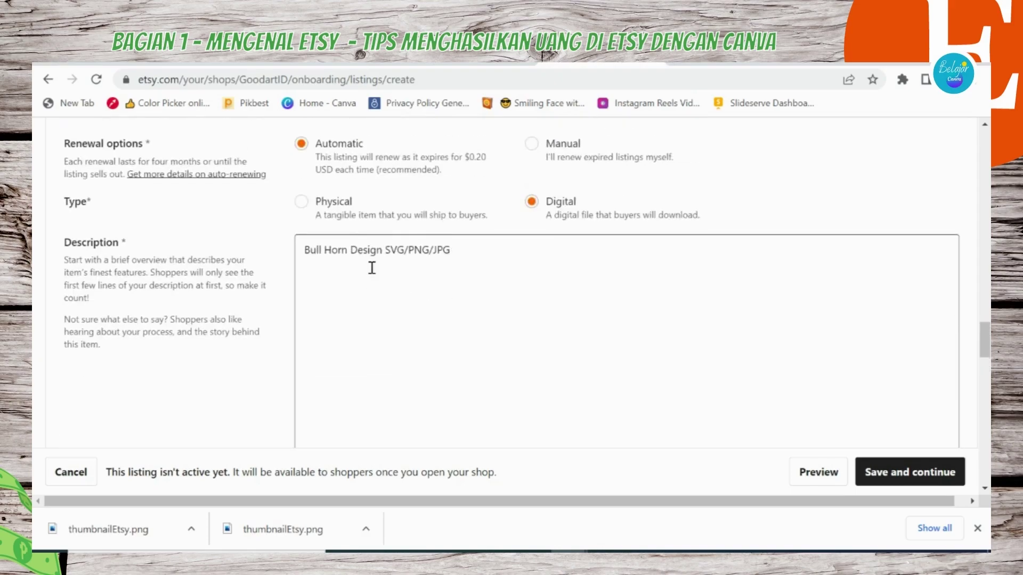
{"action": "scroll", "coordinate": [372, 271], "scroll_direction": "down", "scroll_amount": 2}
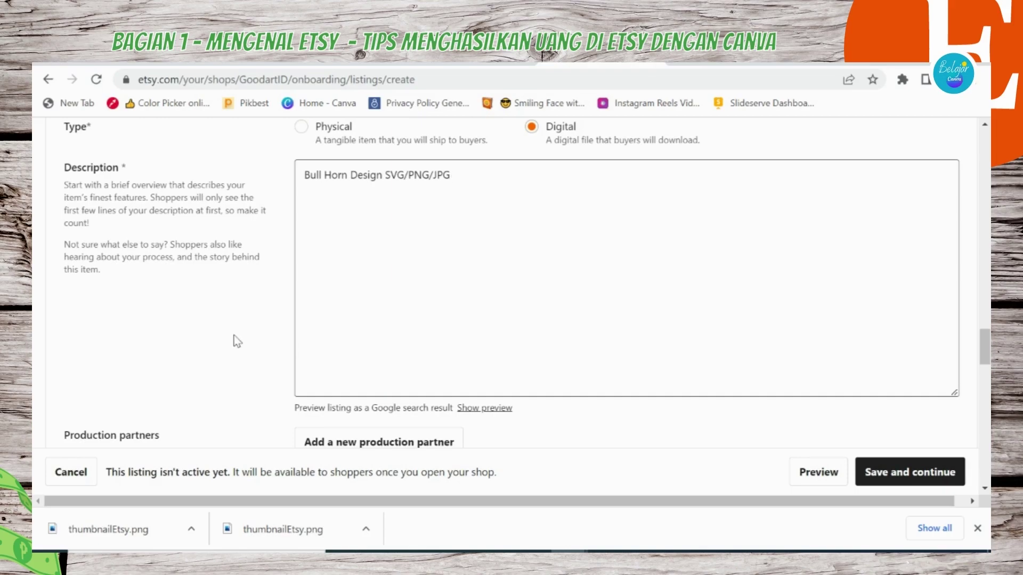
- Examine the production partners, section, tags and materials fields of the form, and look back over the listing type and description
{"action": "scroll", "coordinate": [234, 336], "scroll_direction": "down", "scroll_amount": 4}
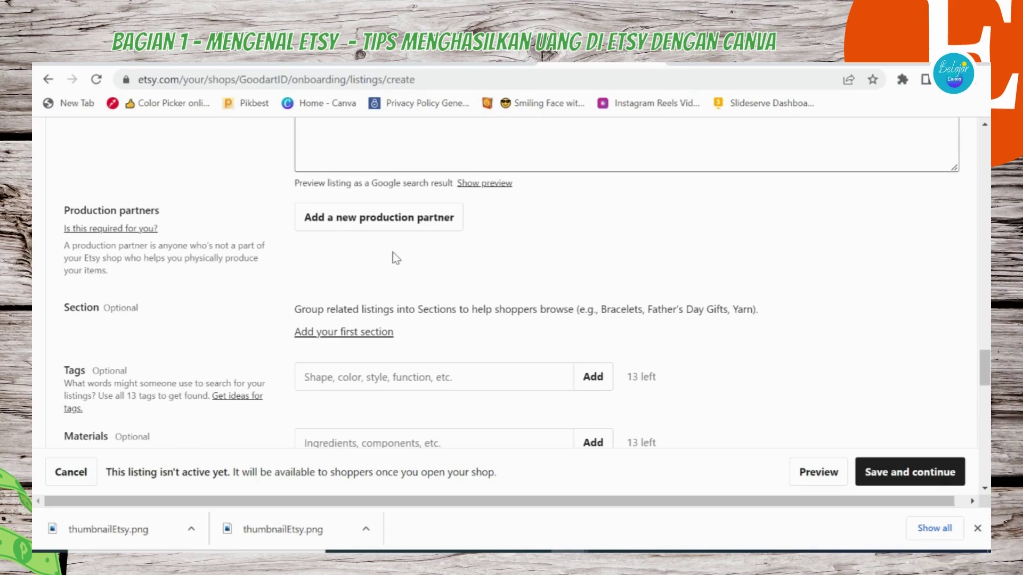
{"action": "scroll", "coordinate": [396, 259], "scroll_direction": "up", "scroll_amount": 8}
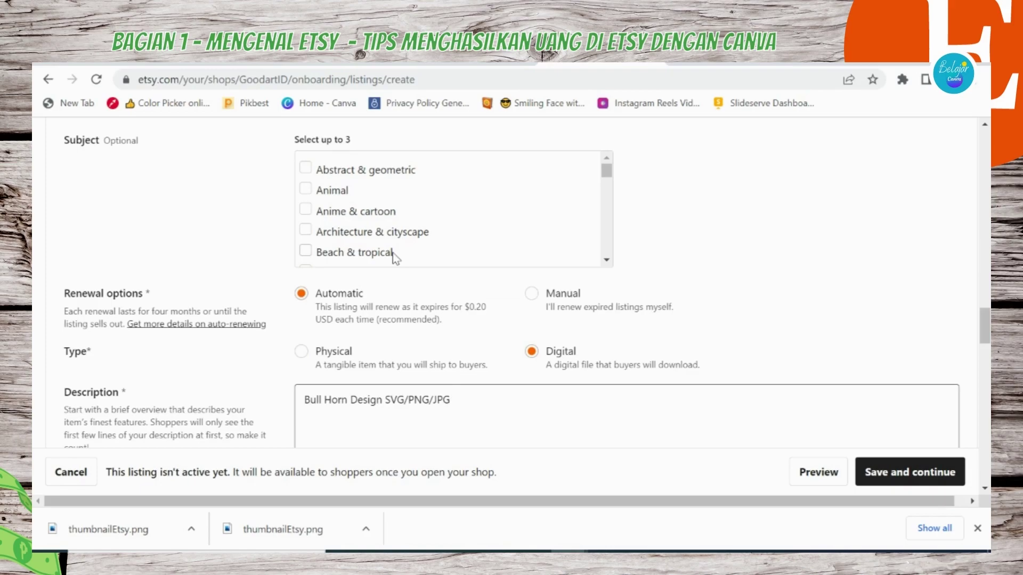
{"action": "scroll", "coordinate": [388, 259], "scroll_direction": "down", "scroll_amount": 1}
{"action": "scroll", "coordinate": [385, 258], "scroll_direction": "down", "scroll_amount": 15}
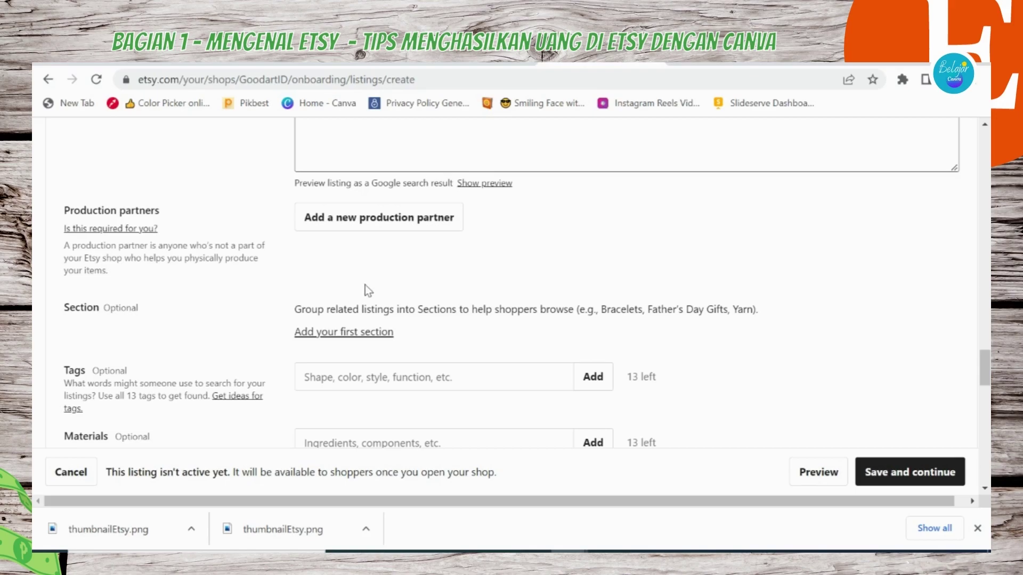
{"action": "scroll", "coordinate": [365, 286], "scroll_direction": "down", "scroll_amount": 2}
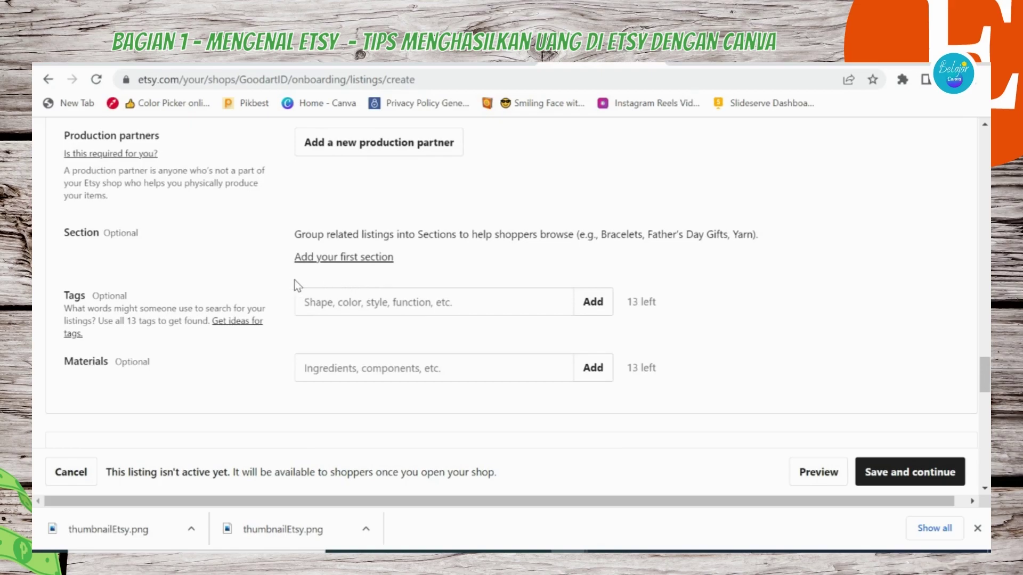
{"action": "scroll", "coordinate": [380, 239], "scroll_direction": "down", "scroll_amount": 2}
{"action": "left_click", "coordinate": [381, 236]}
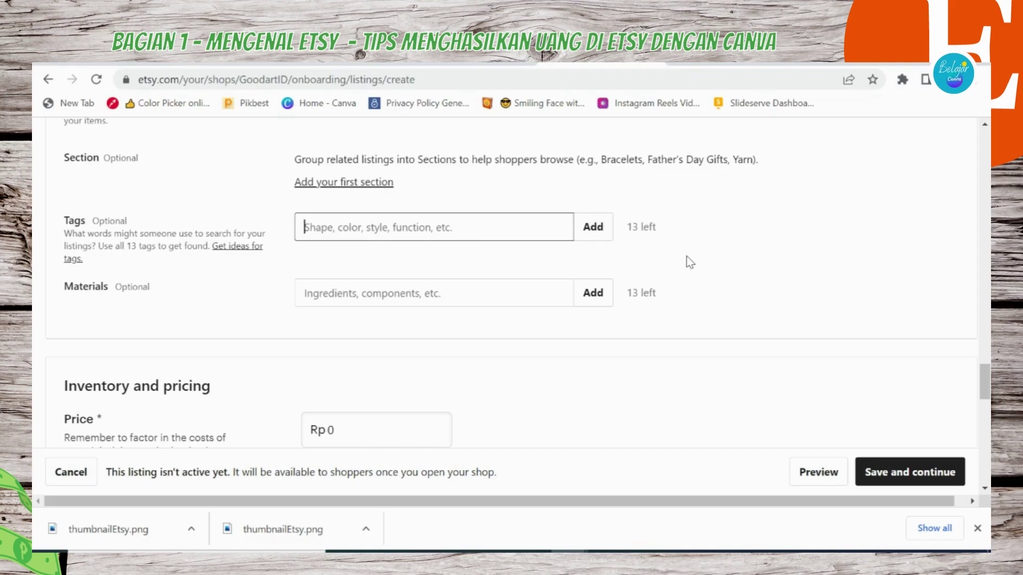
{"action": "scroll", "coordinate": [690, 262], "scroll_direction": "down", "scroll_amount": 2}
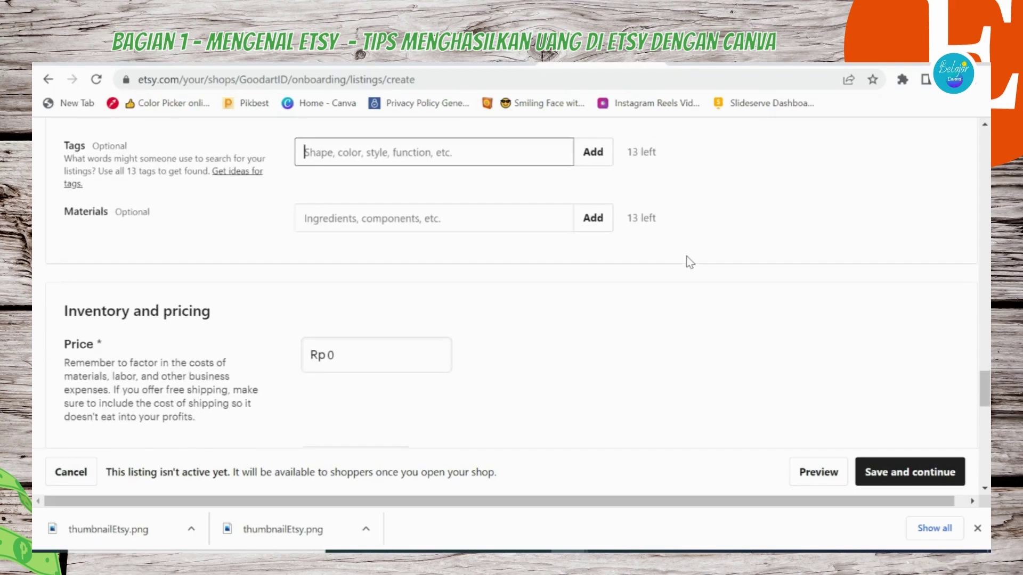
{"action": "scroll", "coordinate": [690, 262], "scroll_direction": "down", "scroll_amount": 2}
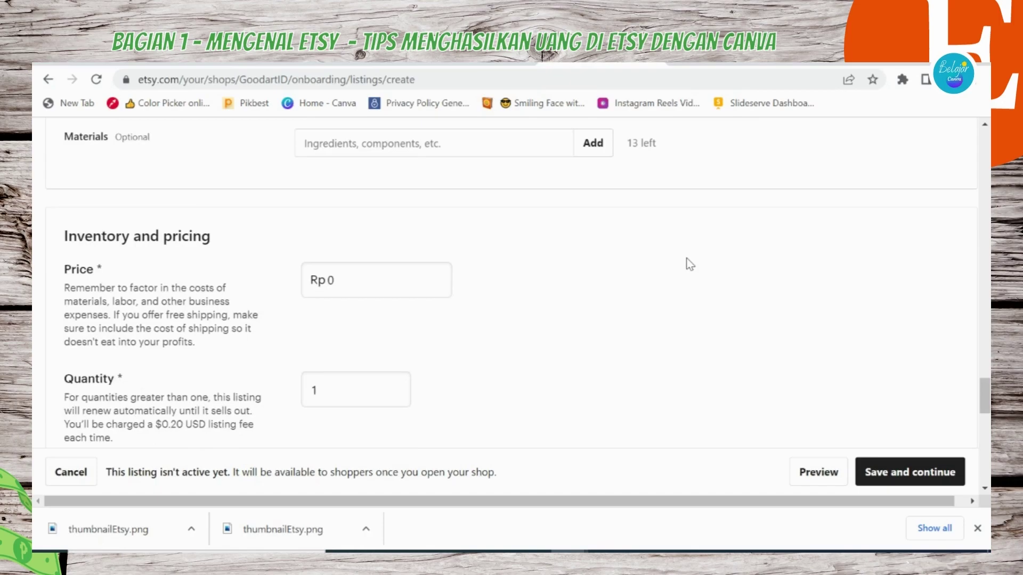
{"action": "scroll", "coordinate": [392, 238], "scroll_direction": "up", "scroll_amount": 4}
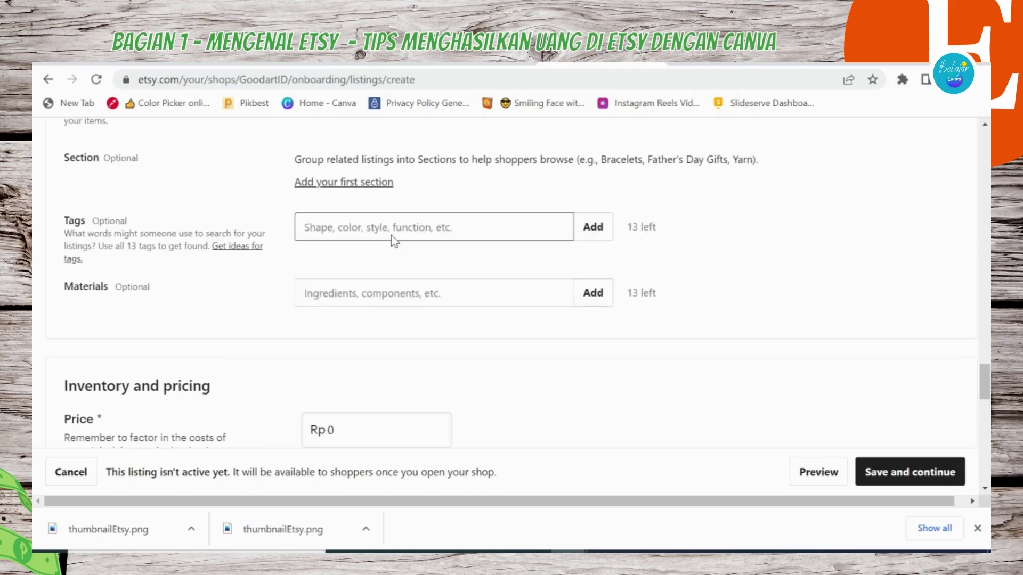
{"action": "scroll", "coordinate": [265, 298], "scroll_direction": "down", "scroll_amount": 4}
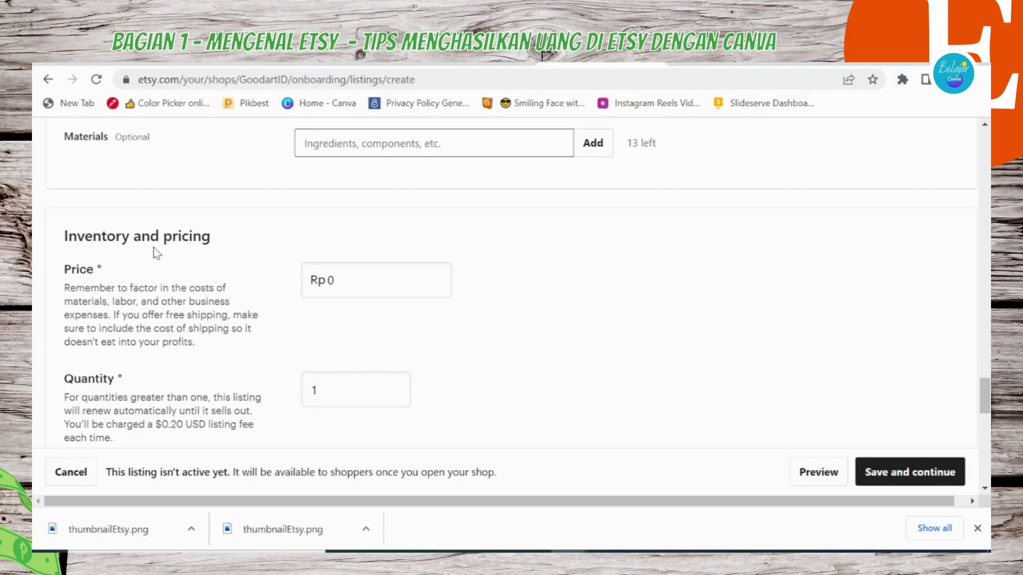
- Check the price field under inventory and pricing for its allowed range, without entering a price
{"action": "left_click", "coordinate": [351, 282]}
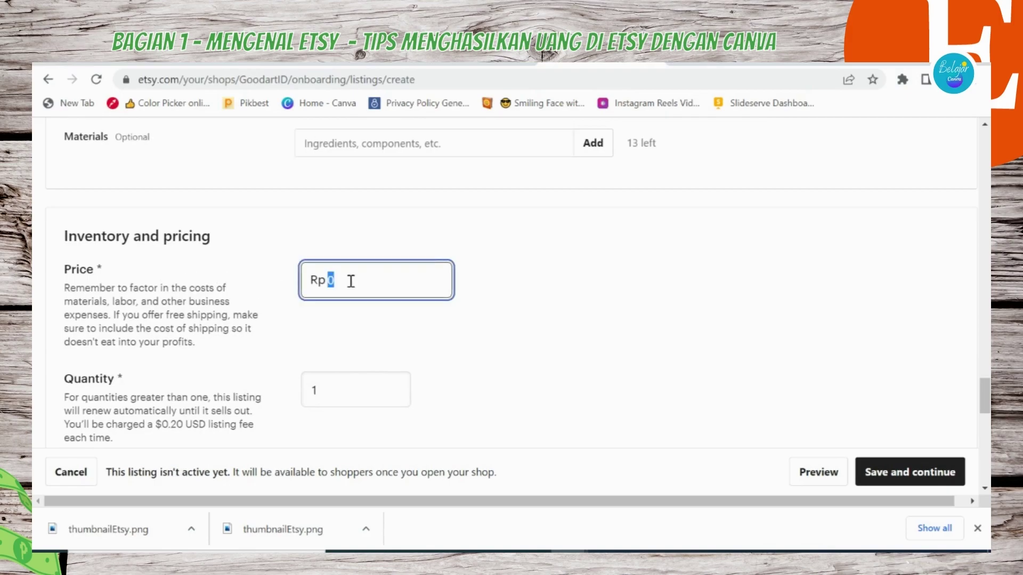
{"action": "left_click", "coordinate": [520, 247]}
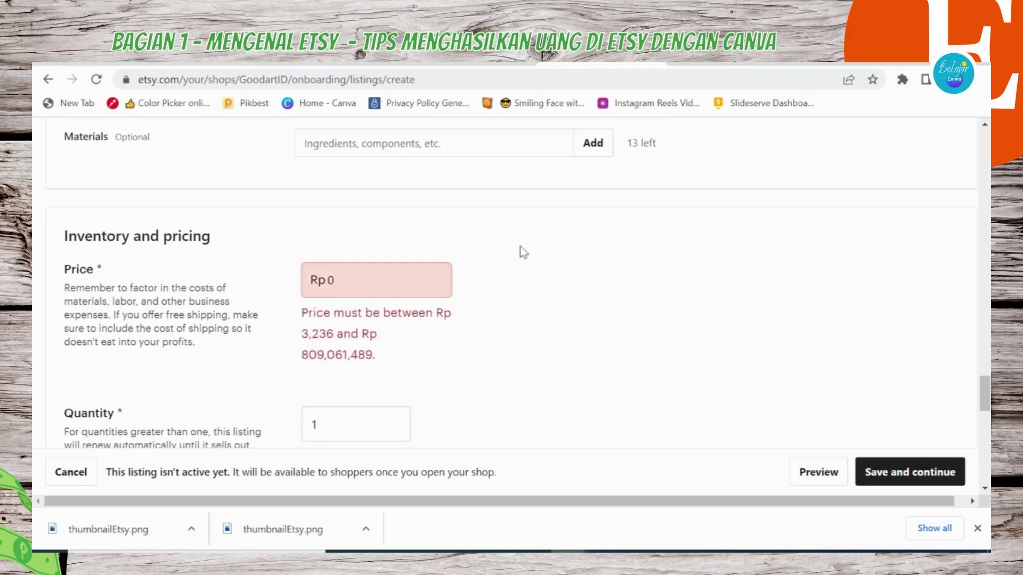
{"action": "key", "text": "Tab"}
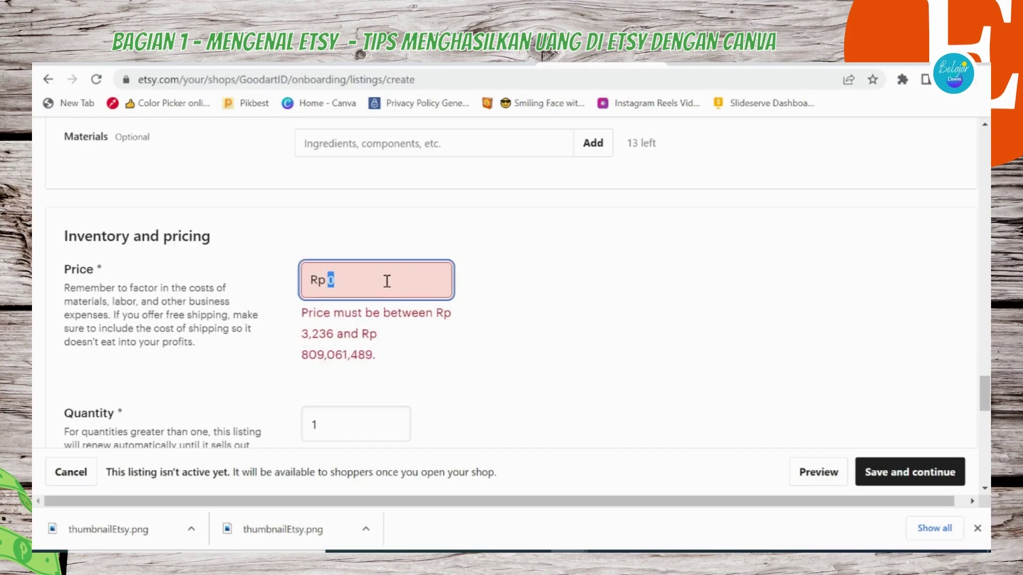
{"action": "left_click", "coordinate": [562, 260]}
- Set the listing's quantity to 999
{"action": "scroll", "coordinate": [558, 259], "scroll_direction": "down", "scroll_amount": 4}
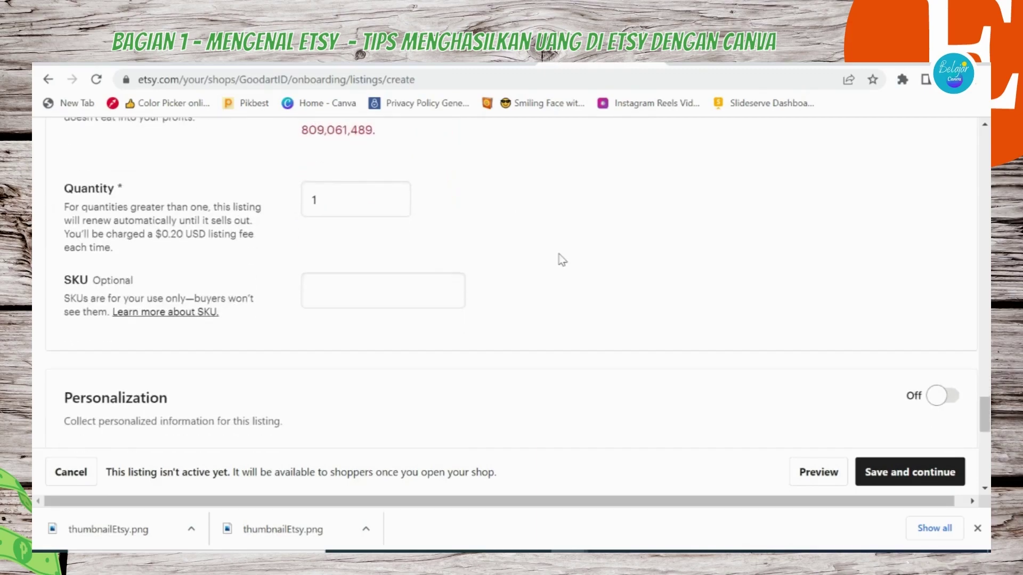
{"action": "left_click", "coordinate": [373, 213]}
{"action": "left_click", "coordinate": [376, 213]}
{"action": "double_click", "coordinate": [377, 213]}
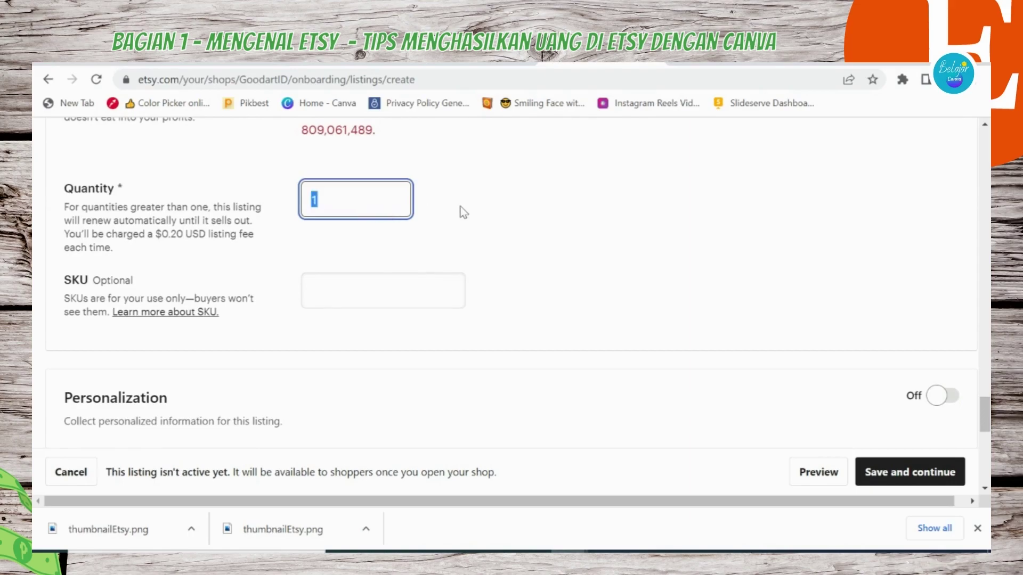
{"action": "type", "text": "999"}
{"action": "left_click", "coordinate": [555, 251]}
- Examine the personalization and digital files sections, opening the file selection for an upload and cancelling it
{"action": "scroll", "coordinate": [554, 253], "scroll_direction": "up", "scroll_amount": 1}
{"action": "scroll", "coordinate": [397, 290], "scroll_direction": "down", "scroll_amount": 4}
{"action": "scroll", "coordinate": [394, 285], "scroll_direction": "down", "scroll_amount": 3}
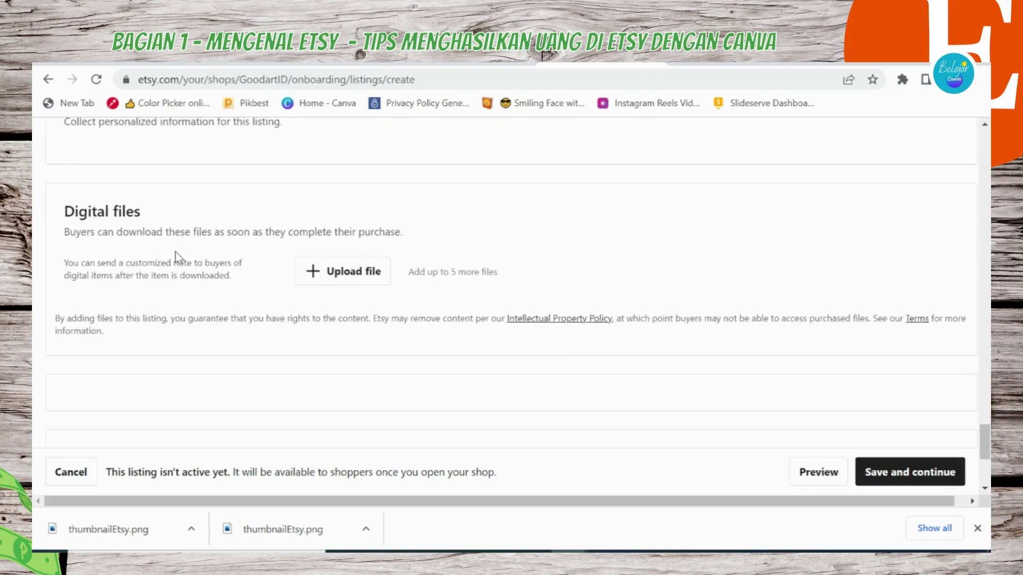
{"action": "scroll", "coordinate": [178, 256], "scroll_direction": "up", "scroll_amount": 1}
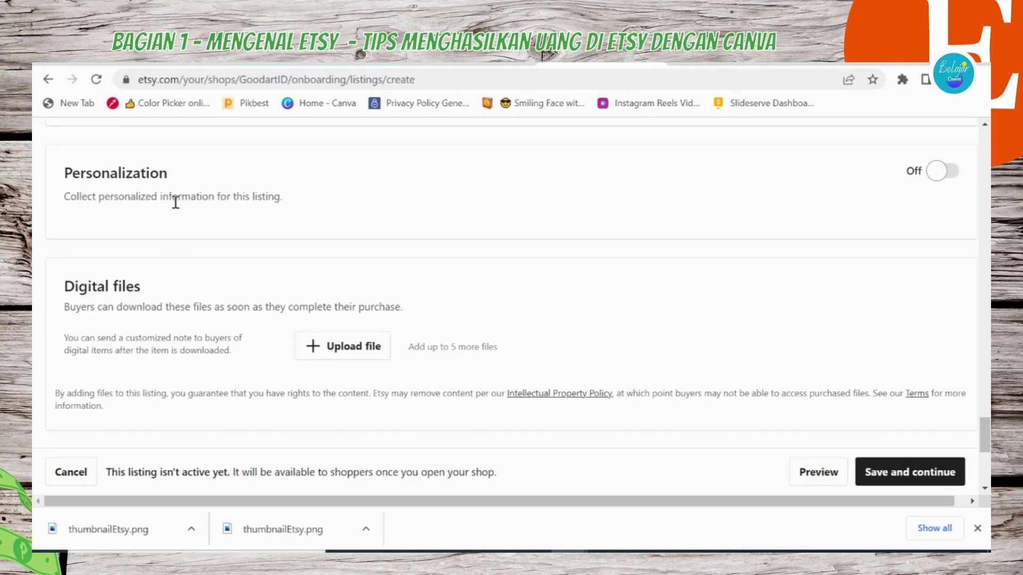
{"action": "scroll", "coordinate": [319, 218], "scroll_direction": "down", "scroll_amount": 1}
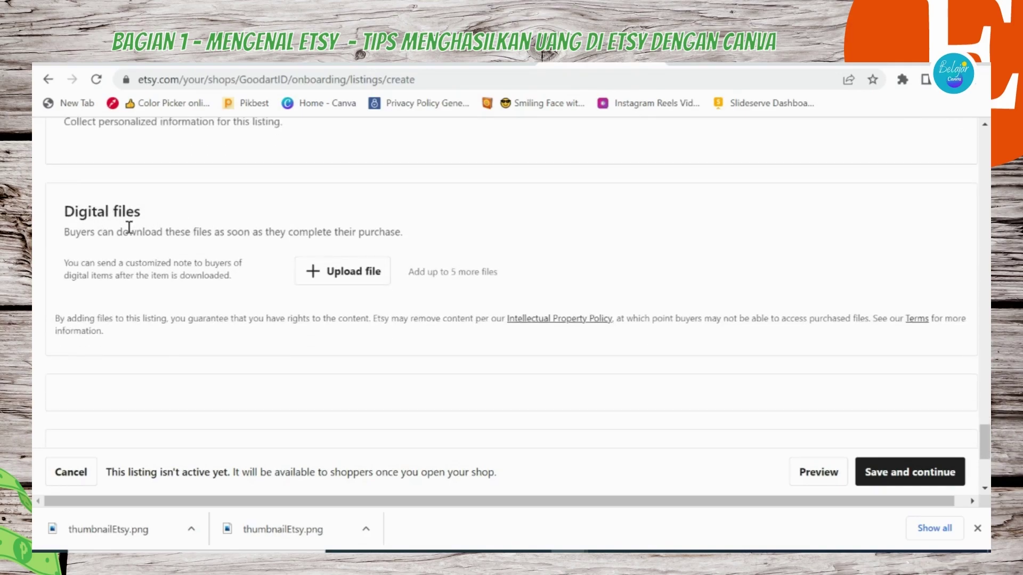
{"action": "left_click", "coordinate": [344, 280]}
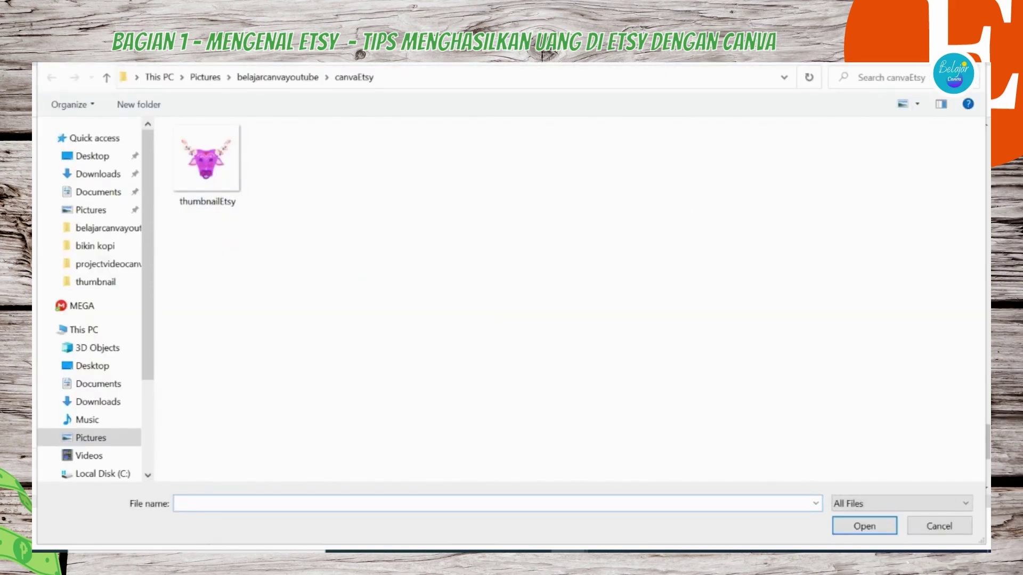
{"action": "key", "text": "Escape"}
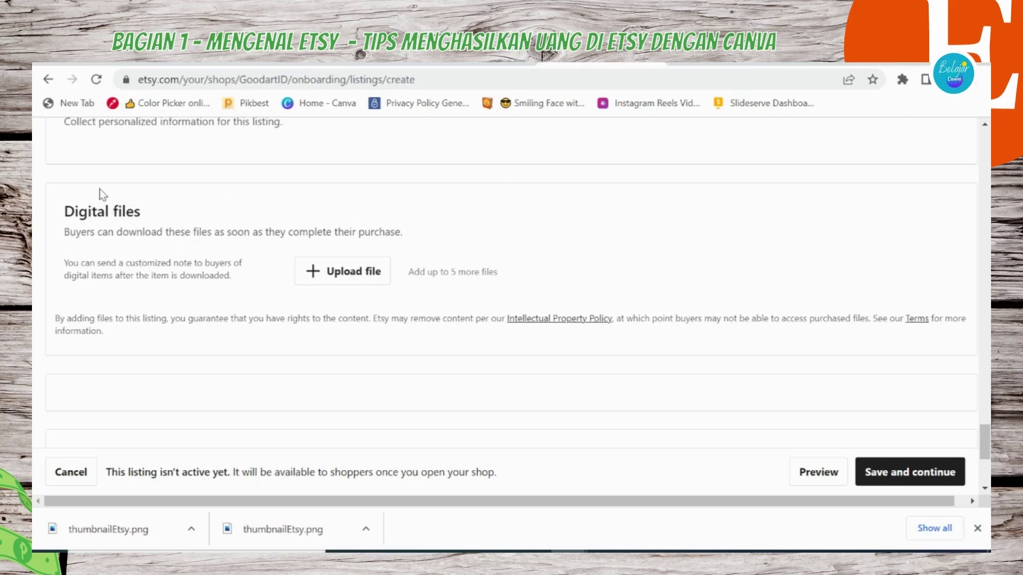
- Review the rest of the form down to the returns and exchanges policy, and try to save the listing
{"action": "scroll", "coordinate": [541, 297], "scroll_direction": "up", "scroll_amount": 9}
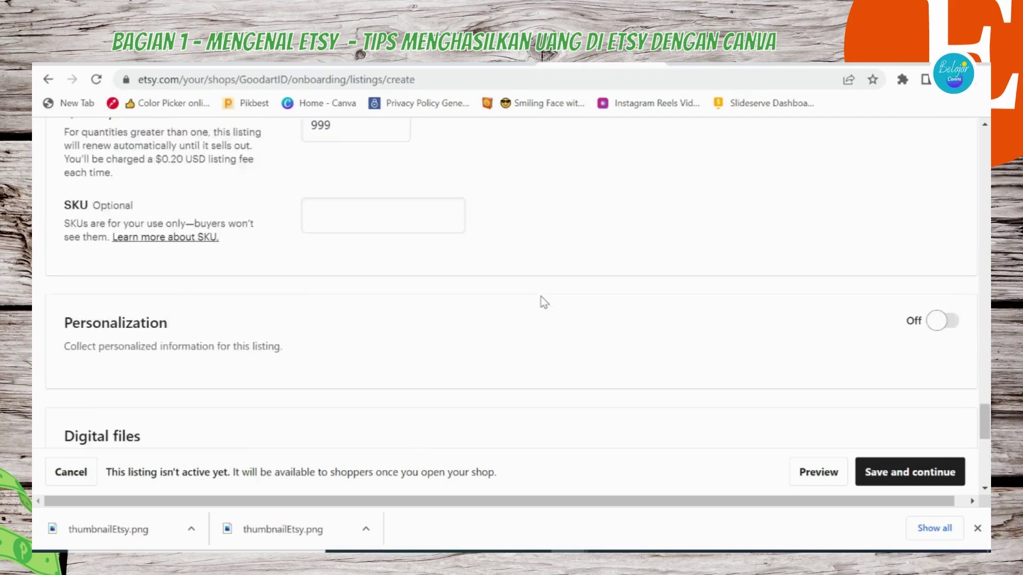
{"action": "scroll", "coordinate": [541, 297], "scroll_direction": "down", "scroll_amount": 5}
{"action": "scroll", "coordinate": [541, 297], "scroll_direction": "down", "scroll_amount": 10}
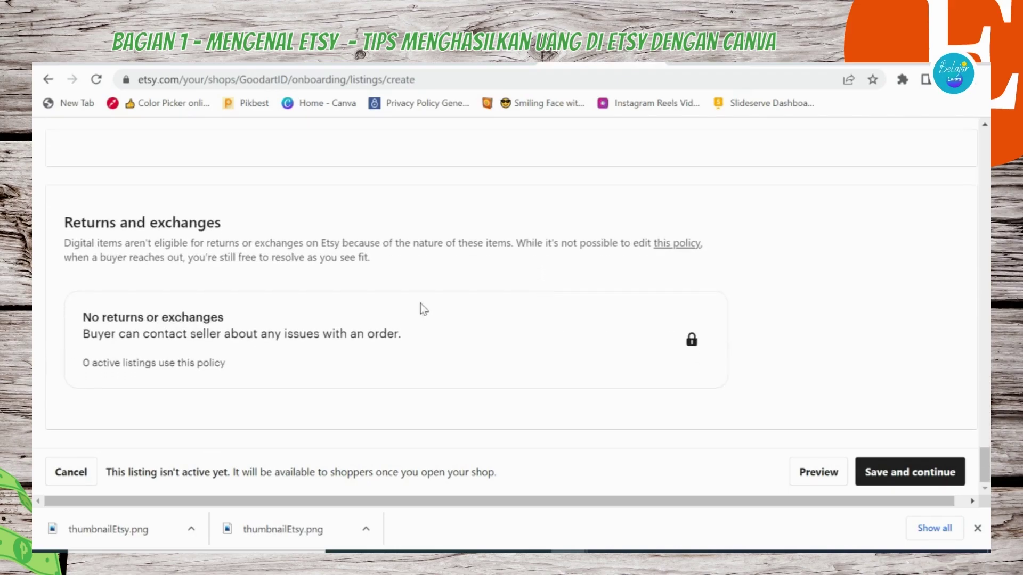
{"action": "scroll", "coordinate": [149, 313], "scroll_direction": "up", "scroll_amount": 5}
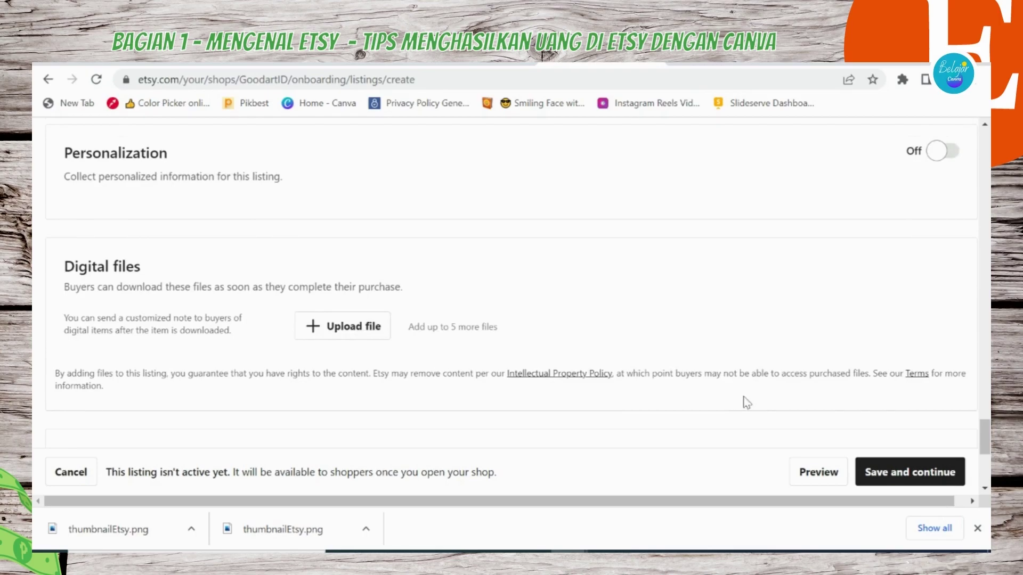
{"action": "scroll", "coordinate": [800, 426], "scroll_direction": "down", "scroll_amount": 2}
{"action": "left_click", "coordinate": [904, 471]}
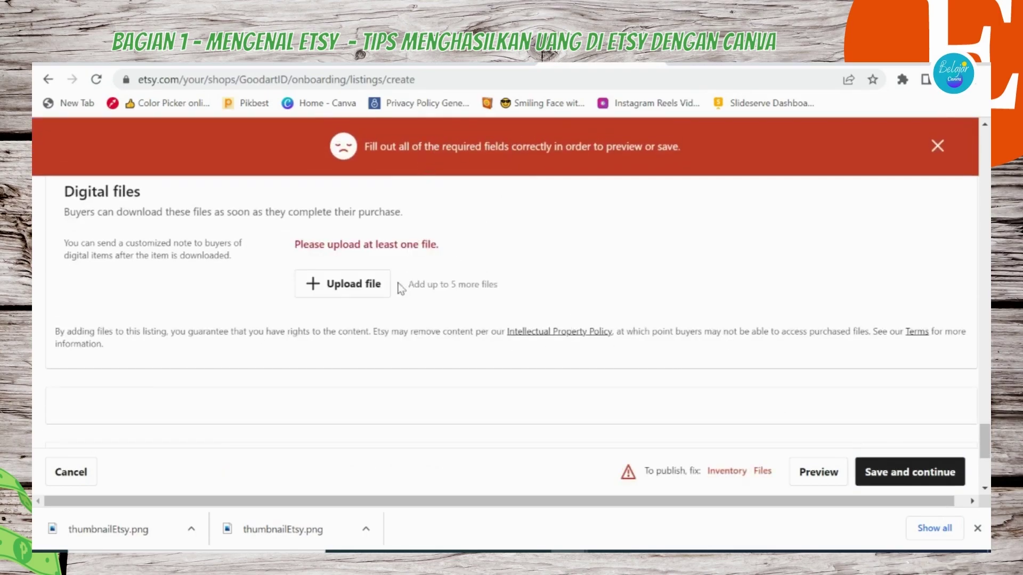
- Upload thumbnailEtsy from the canvaEtsy folder as the listing's digital file and try to save the listing
{"action": "left_click", "coordinate": [372, 287]}
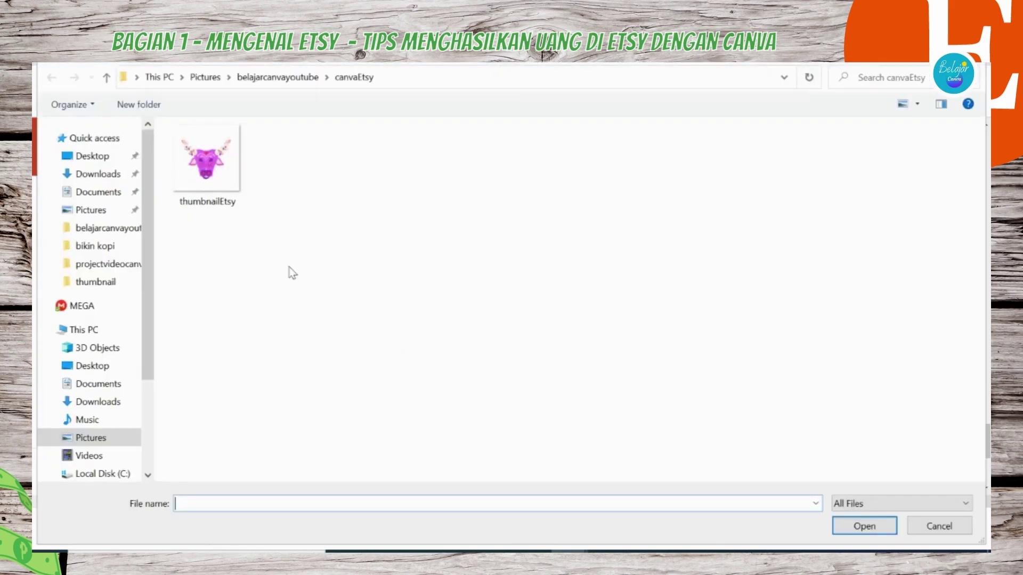
{"action": "left_click", "coordinate": [225, 179]}
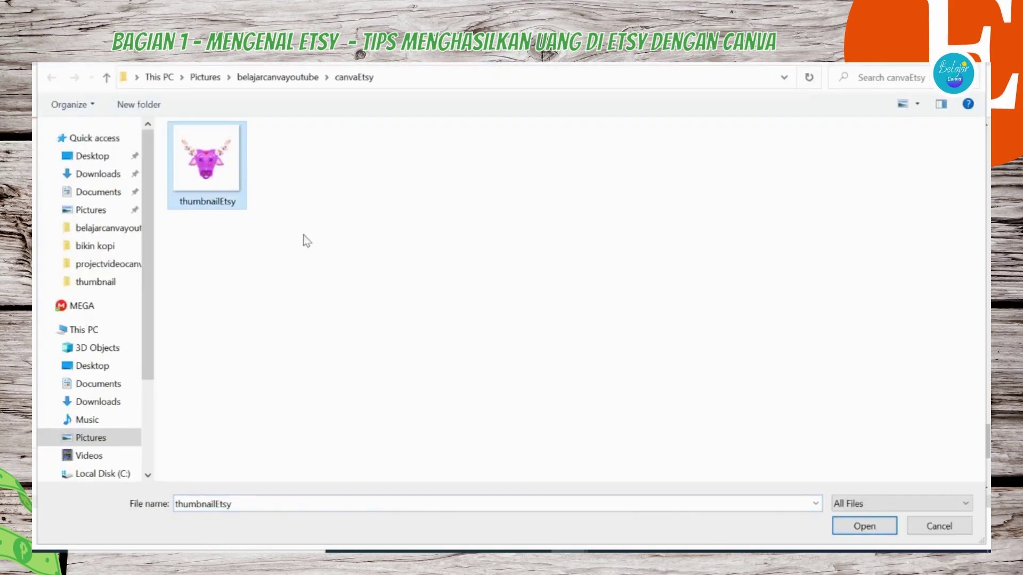
{"action": "left_click", "coordinate": [858, 528]}
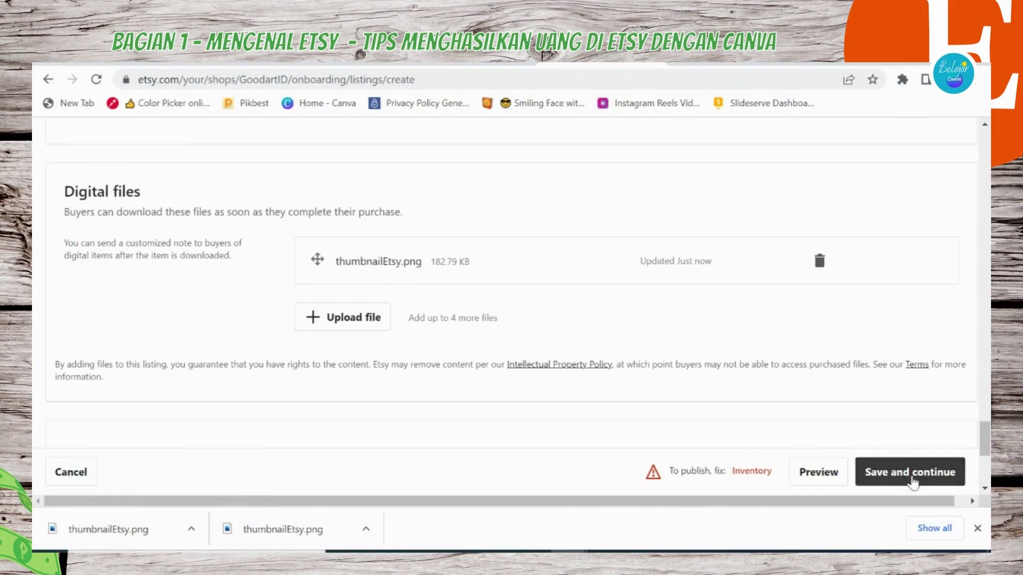
{"action": "left_click", "coordinate": [909, 474]}
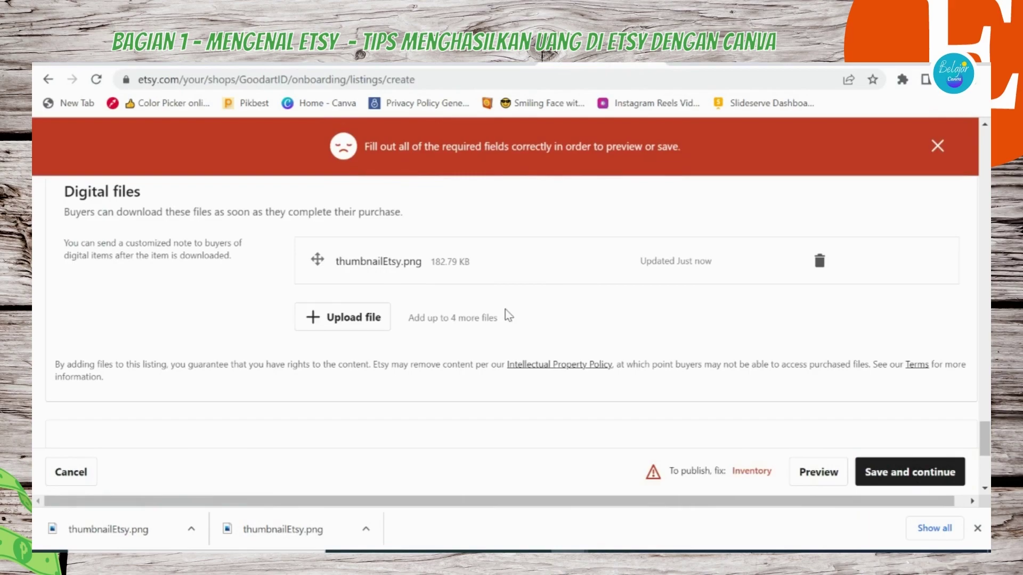
- Set the listing's price to Rp 15000 and save the listing to continue the shop setup
{"action": "scroll", "coordinate": [507, 314], "scroll_direction": "up", "scroll_amount": 15}
{"action": "scroll", "coordinate": [506, 315], "scroll_direction": "up", "scroll_amount": 15}
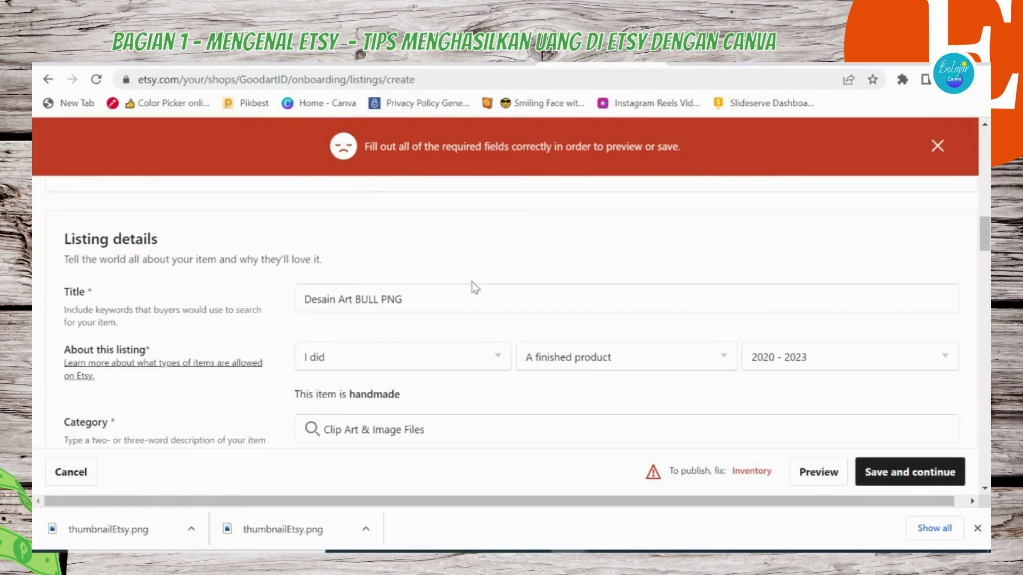
{"action": "scroll", "coordinate": [471, 288], "scroll_direction": "up", "scroll_amount": 10}
{"action": "scroll", "coordinate": [472, 288], "scroll_direction": "down", "scroll_amount": 20}
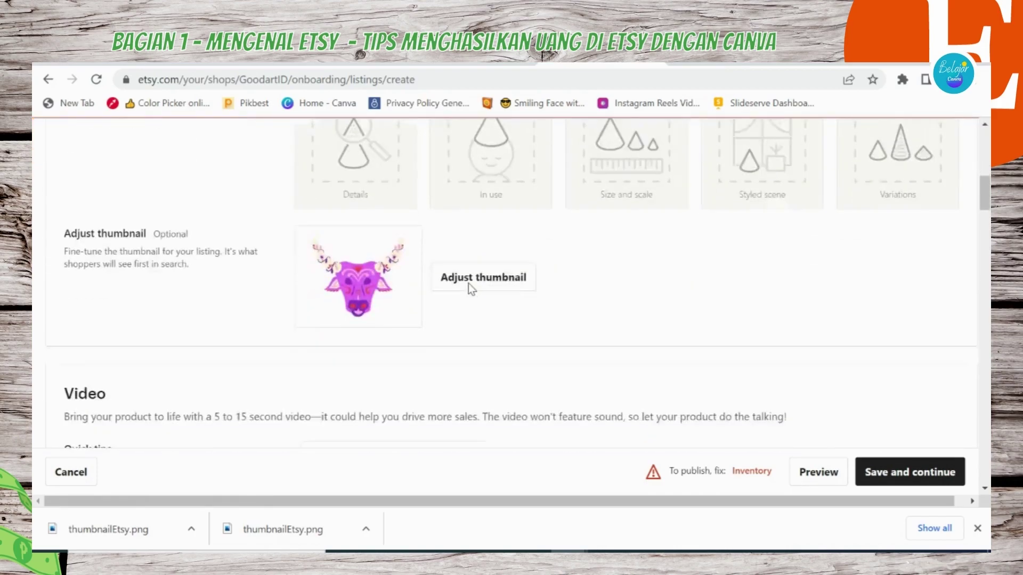
{"action": "scroll", "coordinate": [472, 289], "scroll_direction": "down", "scroll_amount": 20}
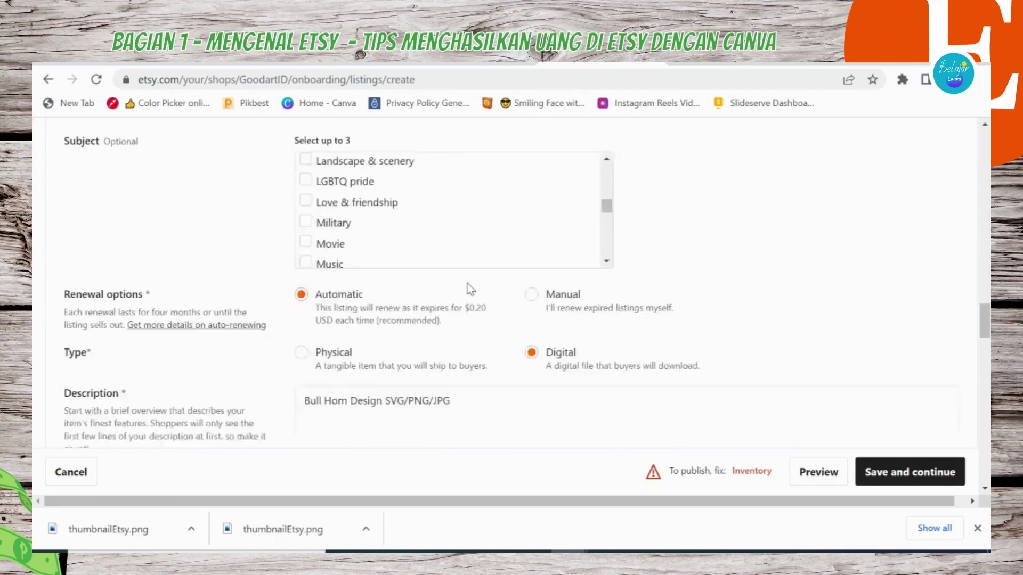
{"action": "left_click", "coordinate": [390, 326]}
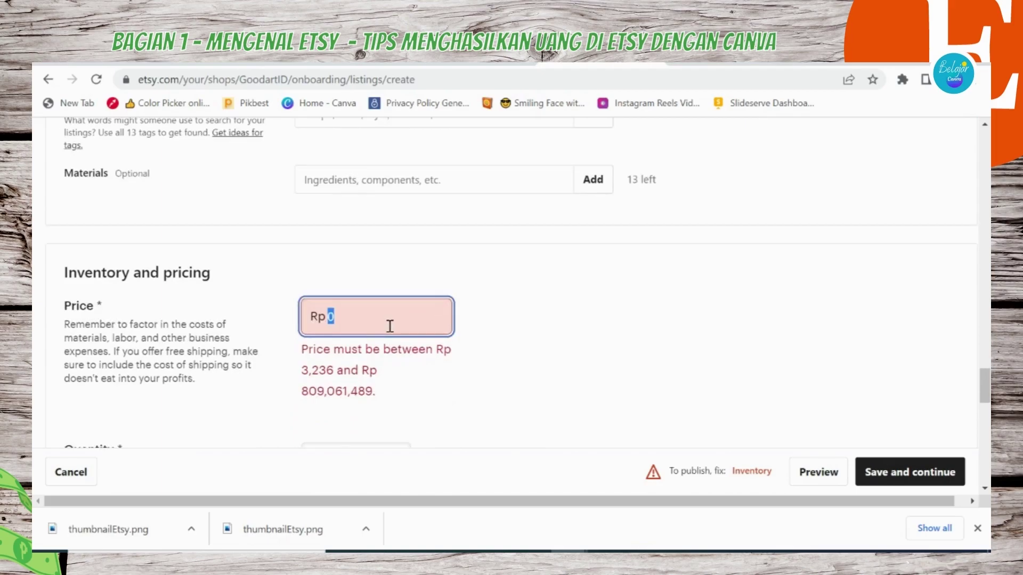
{"action": "type", "text": "15"}
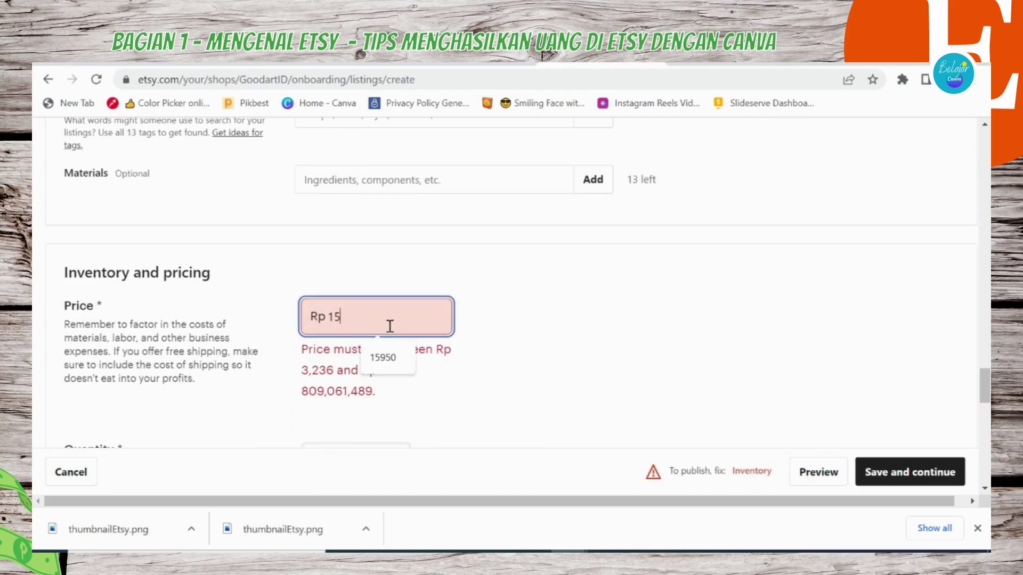
{"action": "type", "text": "000"}
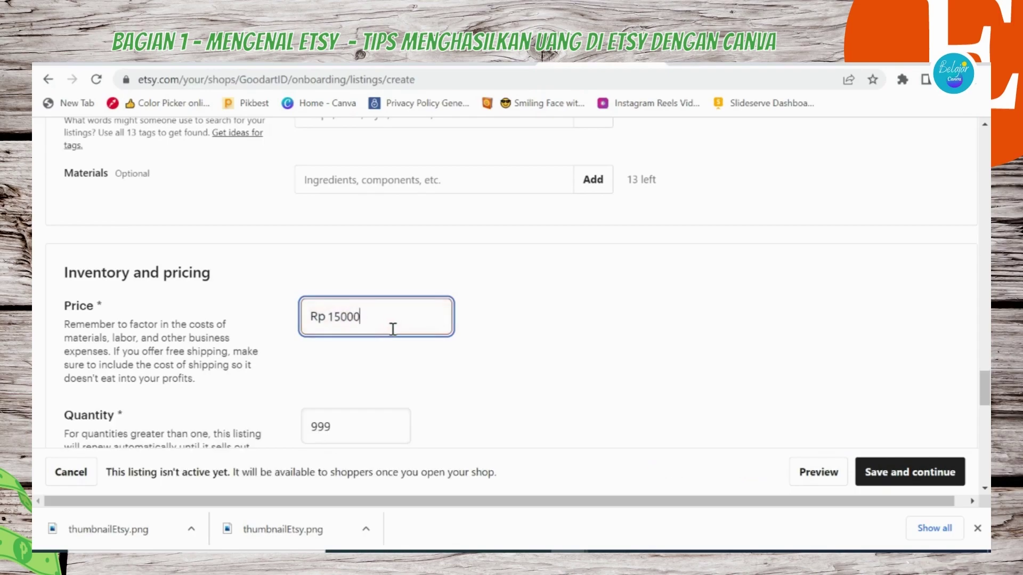
{"action": "left_click", "coordinate": [551, 305]}
{"action": "scroll", "coordinate": [551, 304], "scroll_direction": "down", "scroll_amount": 12}
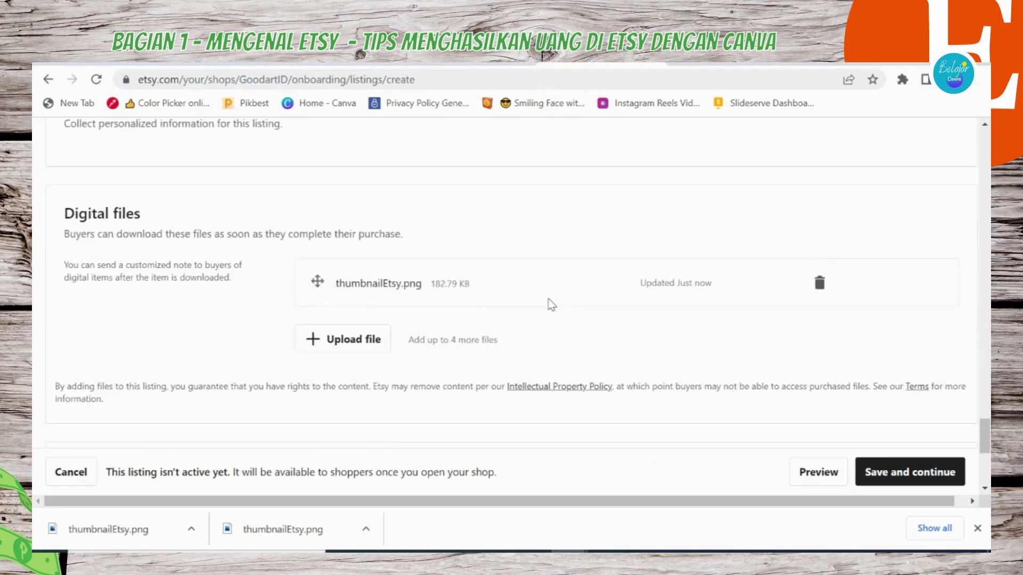
{"action": "left_click", "coordinate": [932, 472]}
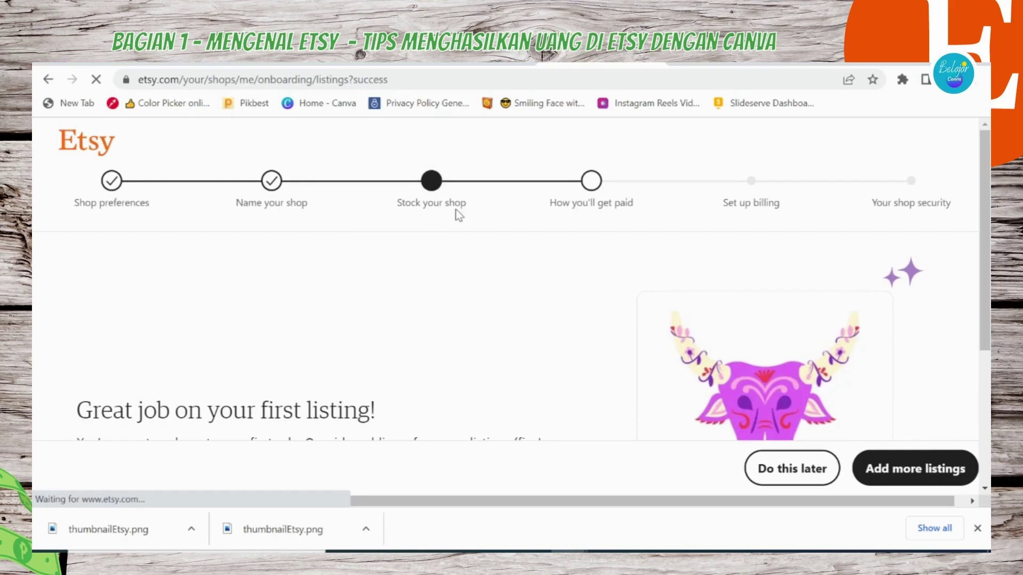
- Review the first-listing confirmation page, postpone adding more listings and continue to the payment setup stage
{"action": "scroll", "coordinate": [521, 336], "scroll_direction": "down", "scroll_amount": 3}
{"action": "scroll", "coordinate": [522, 337], "scroll_direction": "up", "scroll_amount": 3}
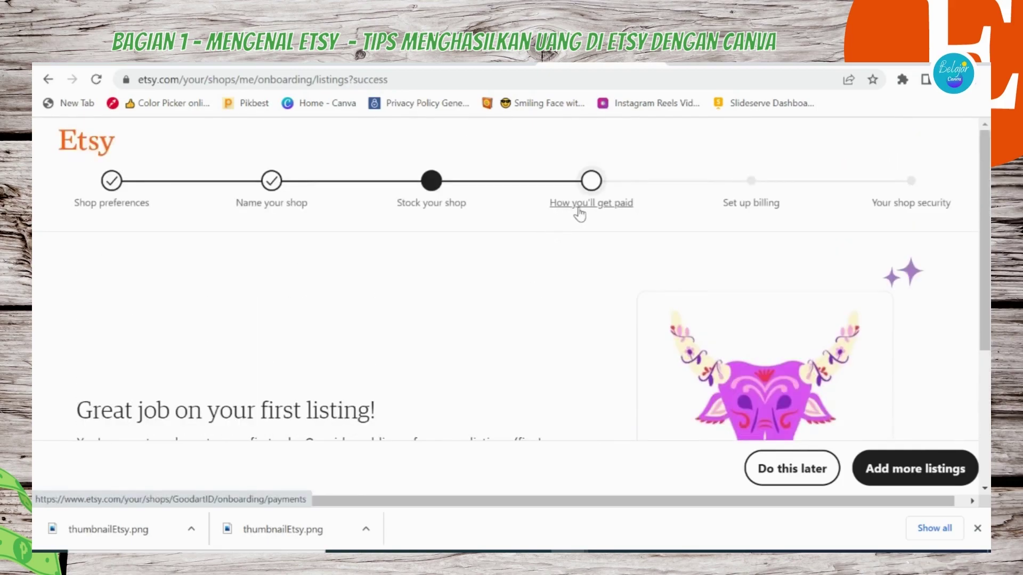
{"action": "scroll", "coordinate": [451, 288], "scroll_direction": "down", "scroll_amount": 4}
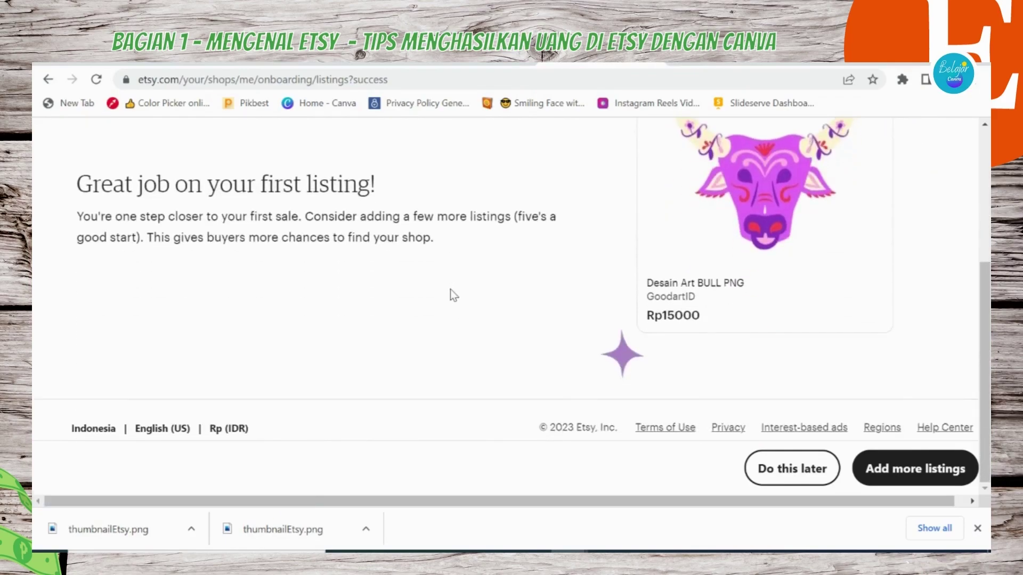
{"action": "scroll", "coordinate": [450, 291], "scroll_direction": "up", "scroll_amount": 4}
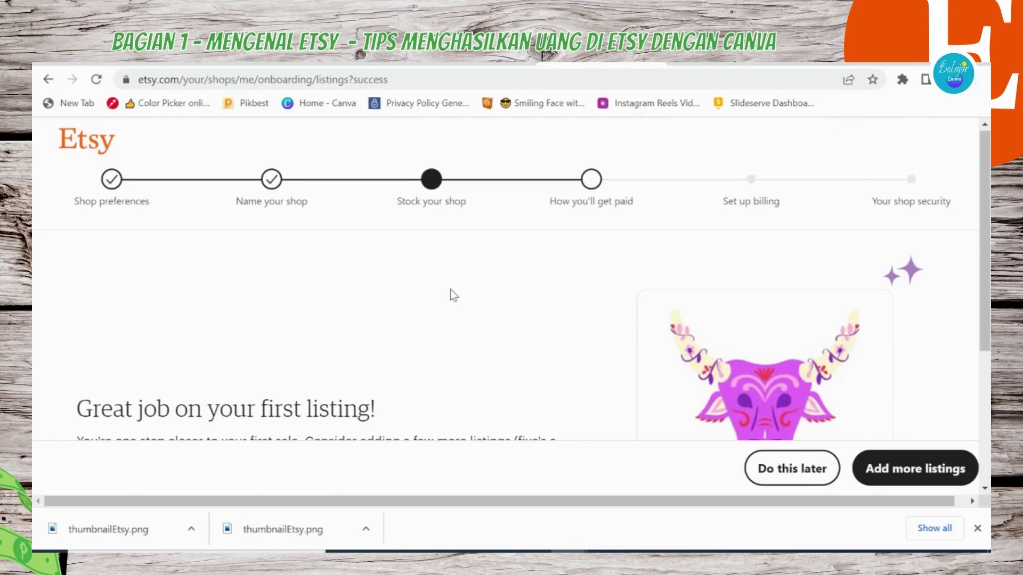
{"action": "scroll", "coordinate": [450, 294], "scroll_direction": "down", "scroll_amount": 4}
{"action": "left_click", "coordinate": [792, 469]}
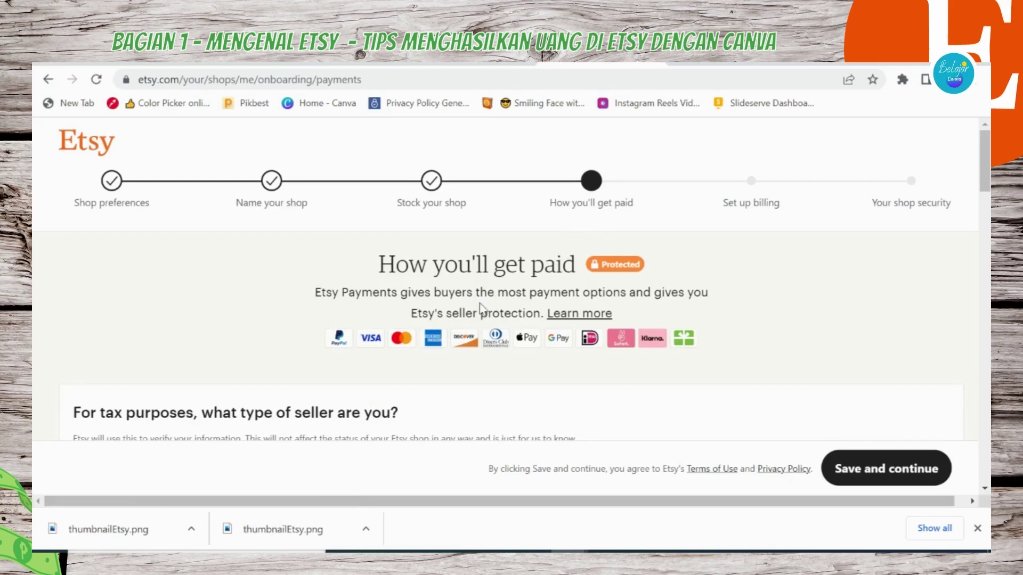
- Examine the payment setup introduction and the Individual and Business seller types offered for tax purposes
{"action": "scroll", "coordinate": [295, 277], "scroll_direction": "down", "scroll_amount": 4}
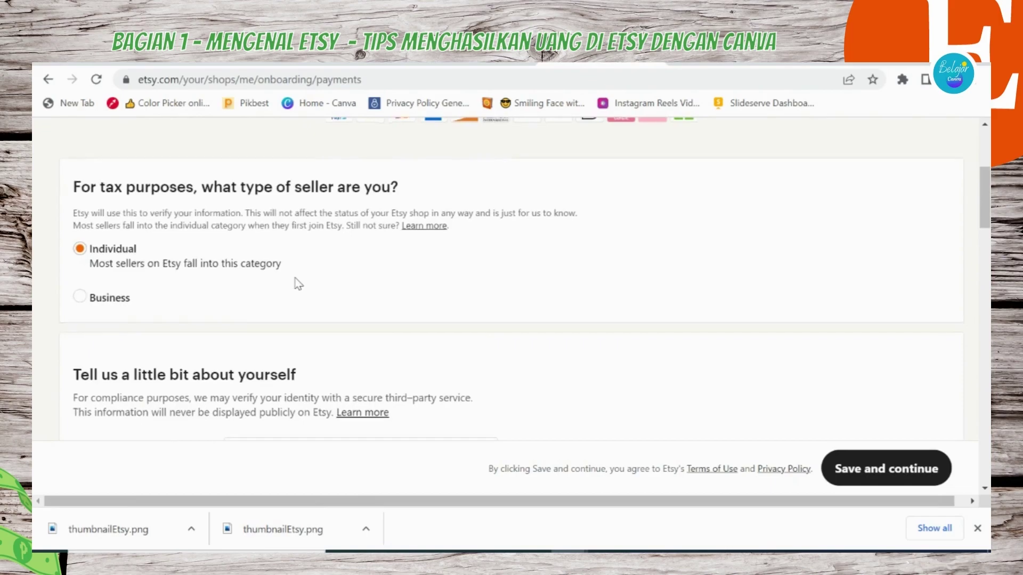
{"action": "scroll", "coordinate": [298, 283], "scroll_direction": "down", "scroll_amount": 1}
{"action": "scroll", "coordinate": [298, 284], "scroll_direction": "up", "scroll_amount": 3}
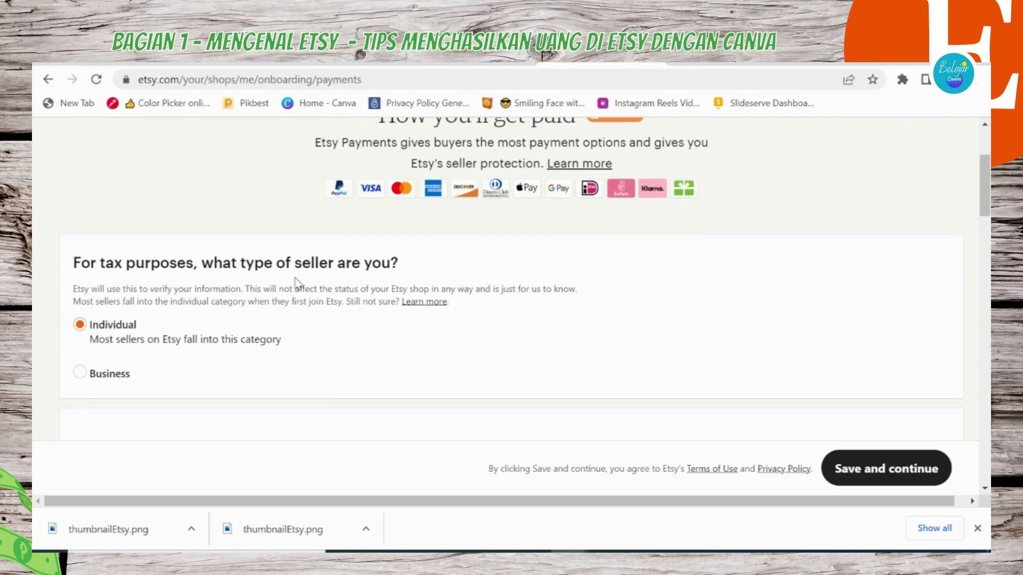
{"action": "scroll", "coordinate": [295, 282], "scroll_direction": "down", "scroll_amount": 2}
{"action": "scroll", "coordinate": [296, 283], "scroll_direction": "up", "scroll_amount": 5}
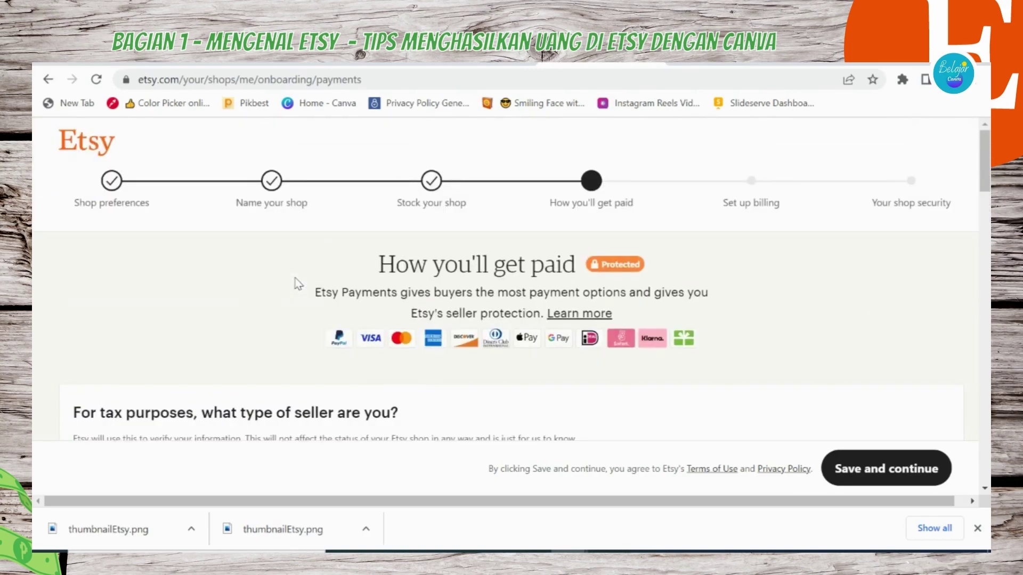
{"action": "scroll", "coordinate": [298, 283], "scroll_direction": "down", "scroll_amount": 10}
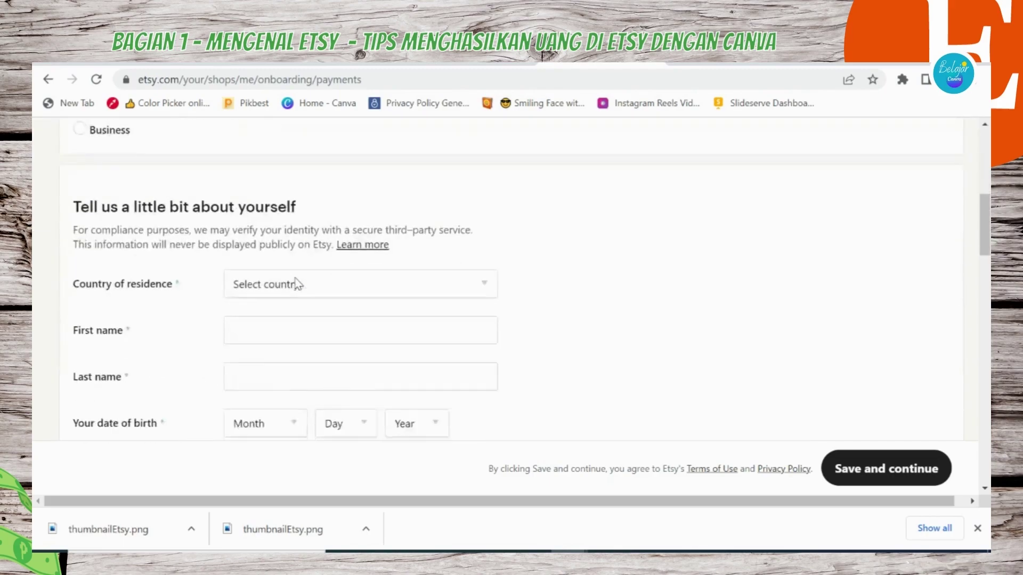
{"action": "scroll", "coordinate": [296, 278], "scroll_direction": "up", "scroll_amount": 5}
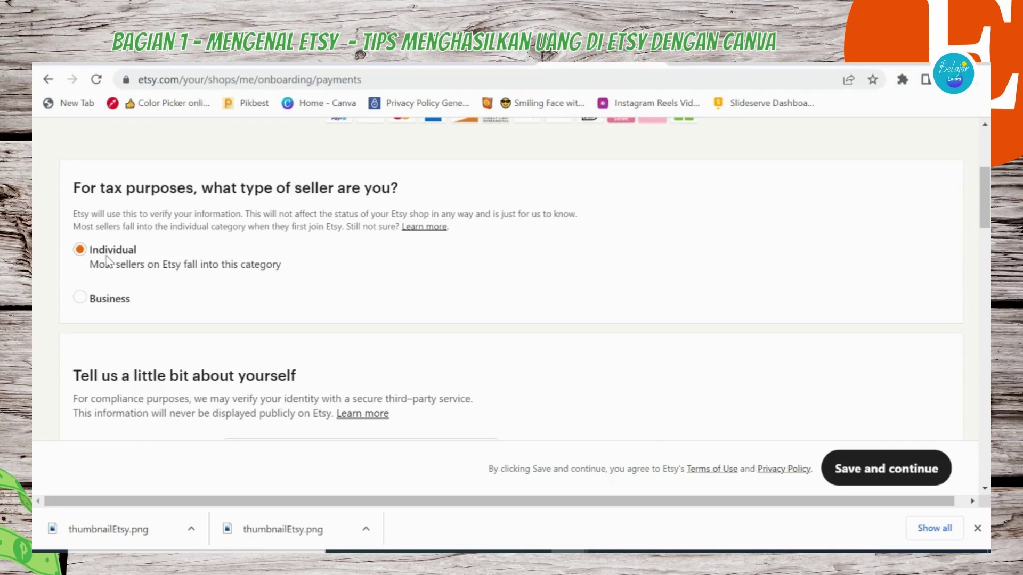
- Set the country of residence to Indonesia in the seller's personal details
{"action": "scroll", "coordinate": [187, 276], "scroll_direction": "down", "scroll_amount": 3}
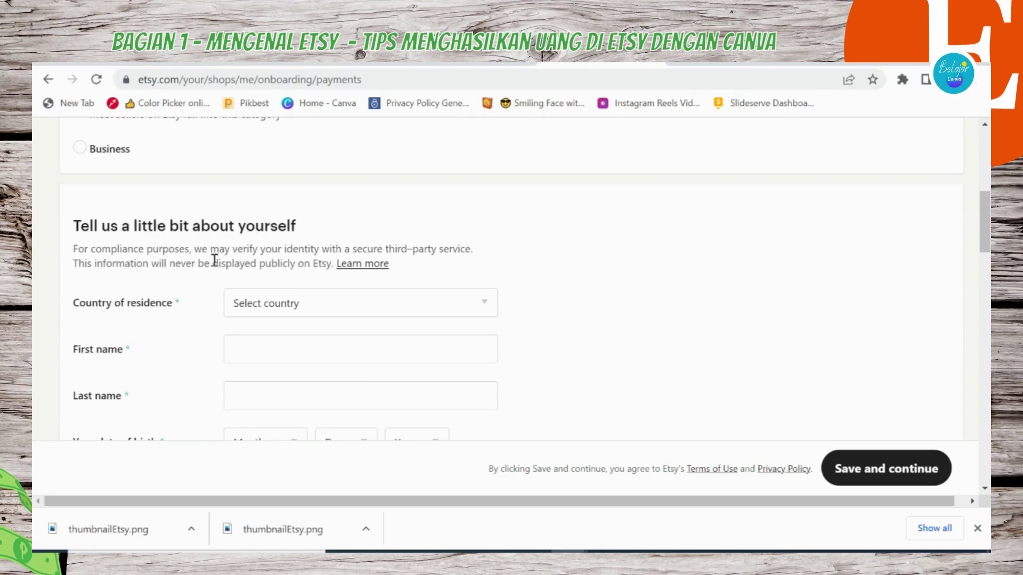
{"action": "left_click", "coordinate": [264, 312]}
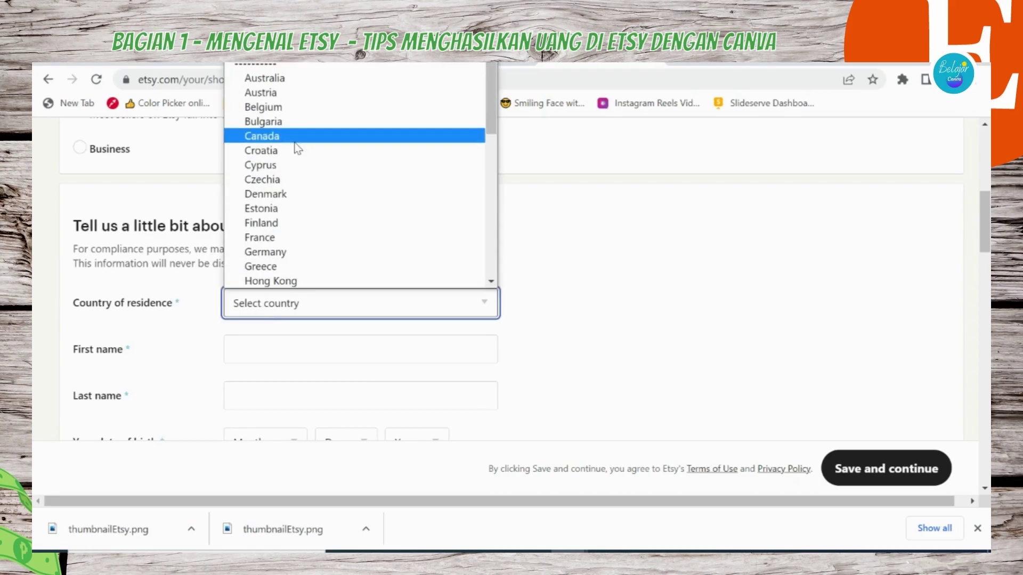
{"action": "type", "text": "indo"}
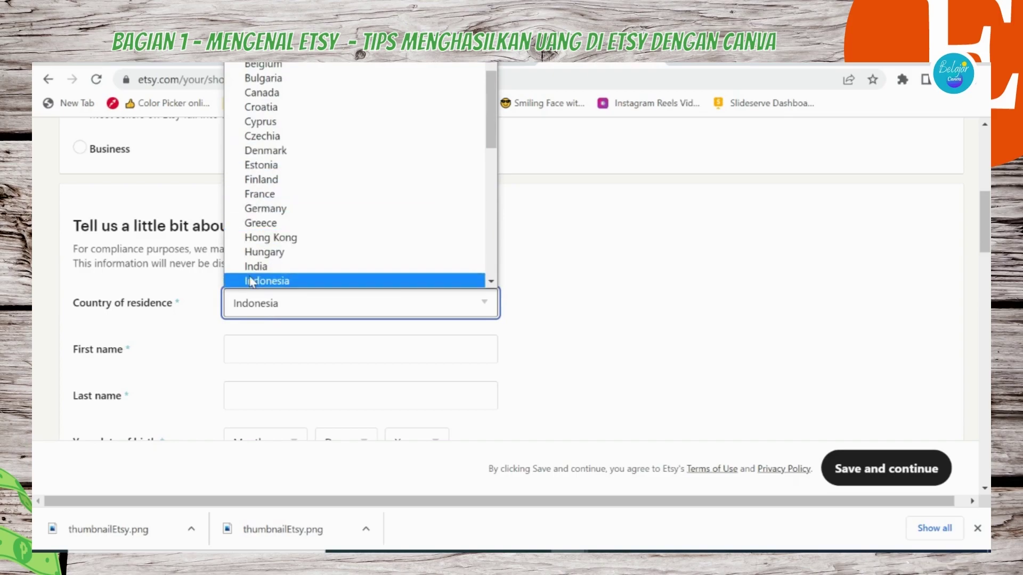
{"action": "left_click", "coordinate": [274, 280]}
{"action": "left_click", "coordinate": [153, 325]}
- Examine the required personal details, covering the name, date of birth, KTP and taxpayer address fields, without filling them in
{"action": "scroll", "coordinate": [154, 322], "scroll_direction": "down", "scroll_amount": 1}
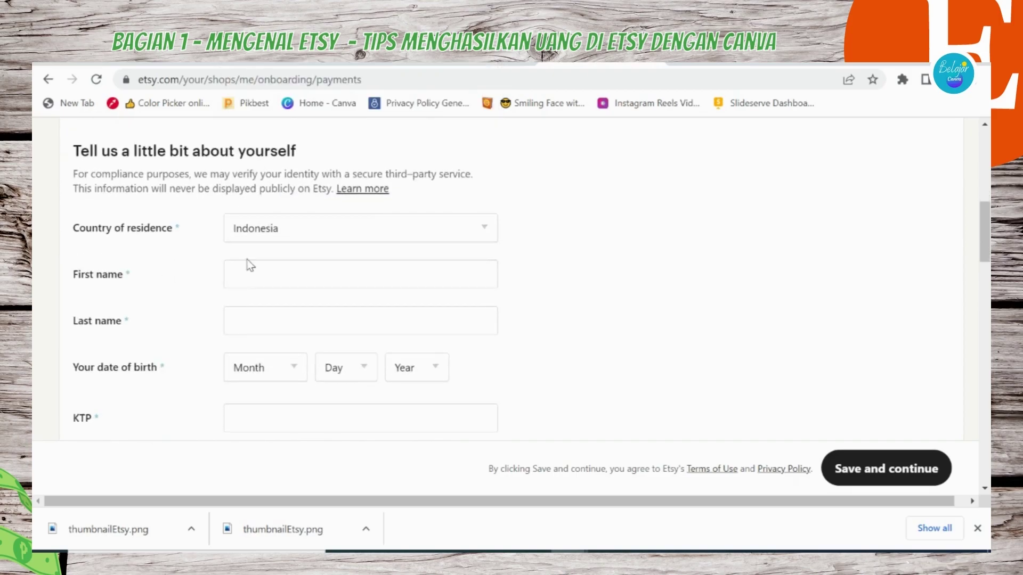
{"action": "left_click", "coordinate": [257, 269]}
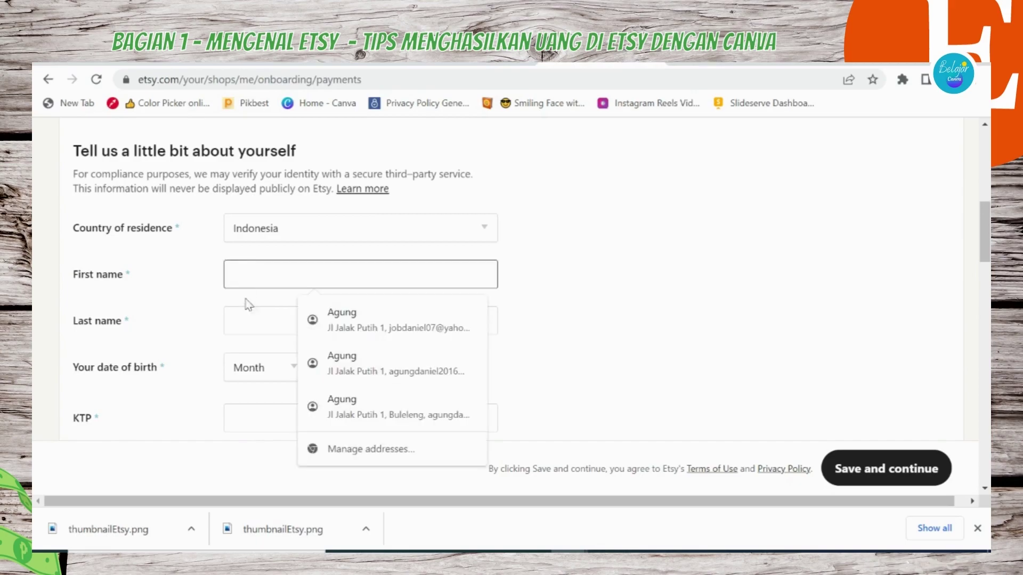
{"action": "left_click", "coordinate": [247, 334]}
{"action": "left_click", "coordinate": [183, 362]}
{"action": "scroll", "coordinate": [183, 362], "scroll_direction": "down", "scroll_amount": 2}
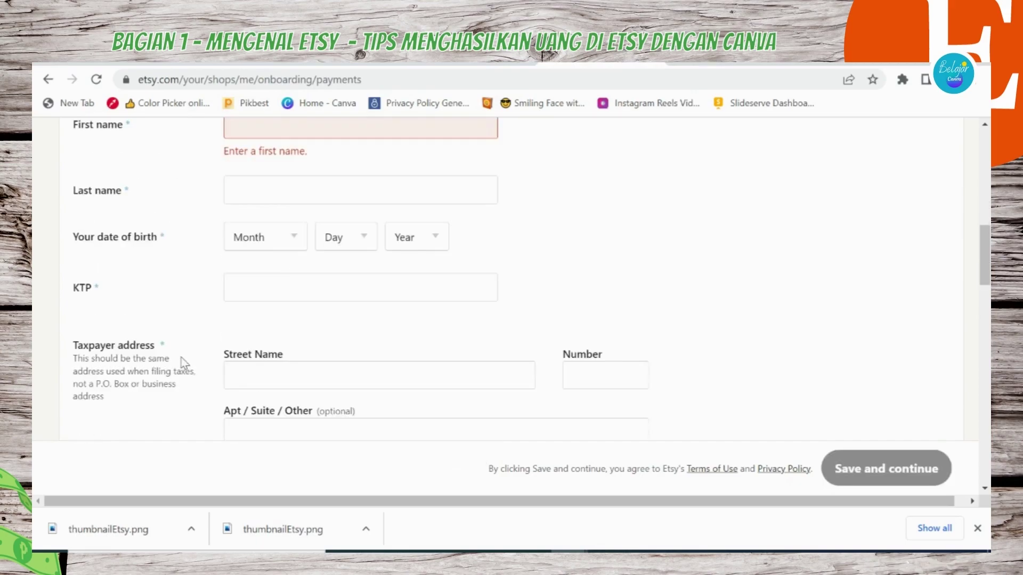
{"action": "left_click", "coordinate": [240, 288]}
{"action": "left_click", "coordinate": [159, 307]}
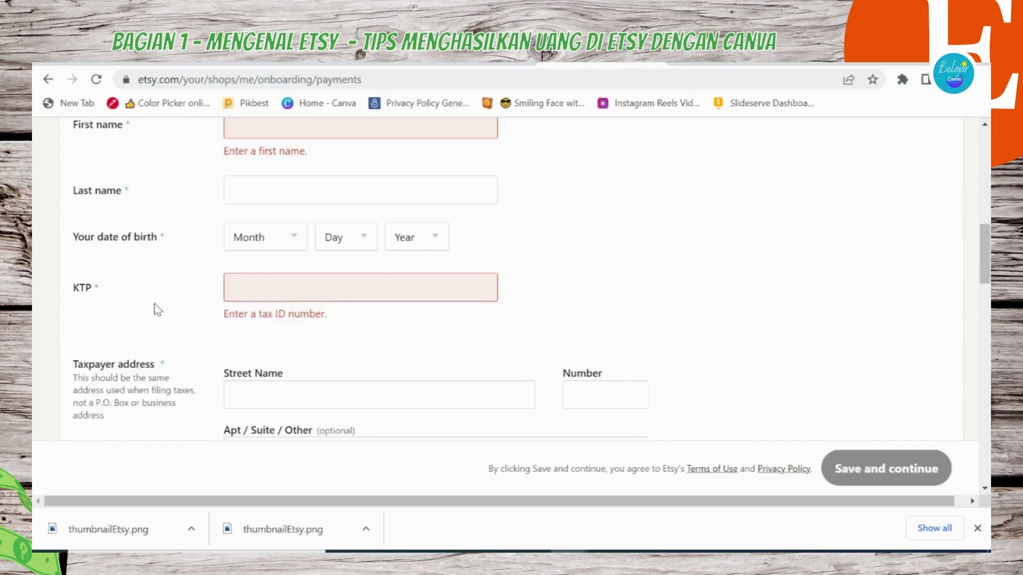
{"action": "scroll", "coordinate": [155, 310], "scroll_direction": "down", "scroll_amount": 3}
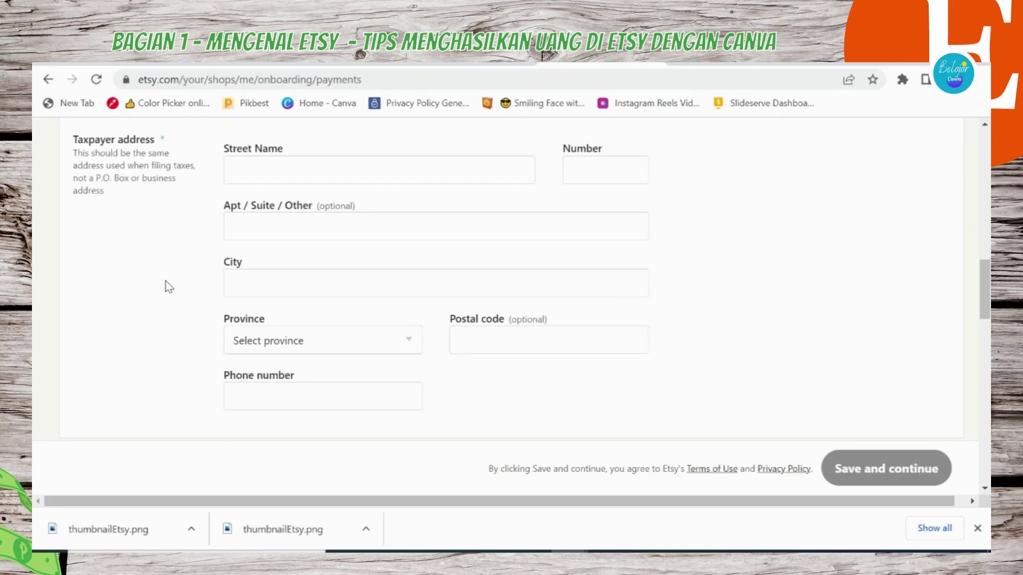
{"action": "scroll", "coordinate": [229, 234], "scroll_direction": "up", "scroll_amount": 1}
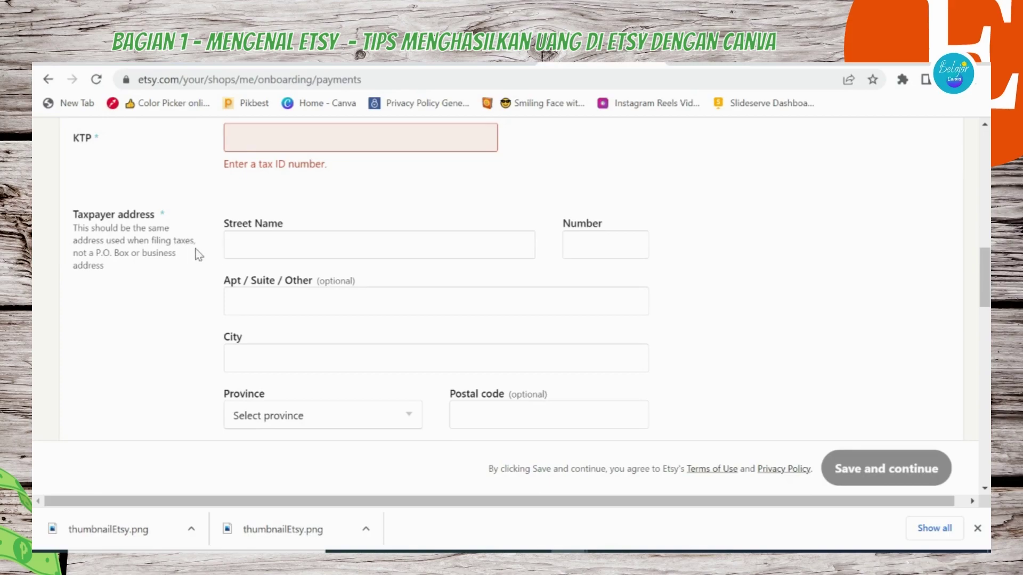
{"action": "scroll", "coordinate": [192, 291], "scroll_direction": "down", "scroll_amount": 1}
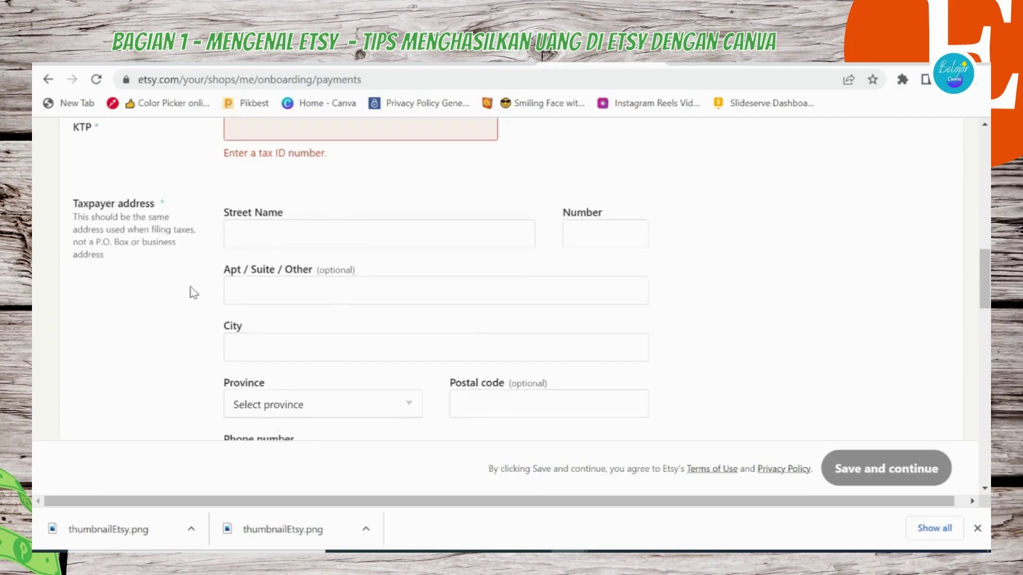
{"action": "scroll", "coordinate": [190, 287], "scroll_direction": "up", "scroll_amount": 1}
{"action": "scroll", "coordinate": [191, 286], "scroll_direction": "down", "scroll_amount": 2}
- Set the bank location to Indonesia in the Getting paid on Etsy section
{"action": "scroll", "coordinate": [191, 286], "scroll_direction": "down", "scroll_amount": 3}
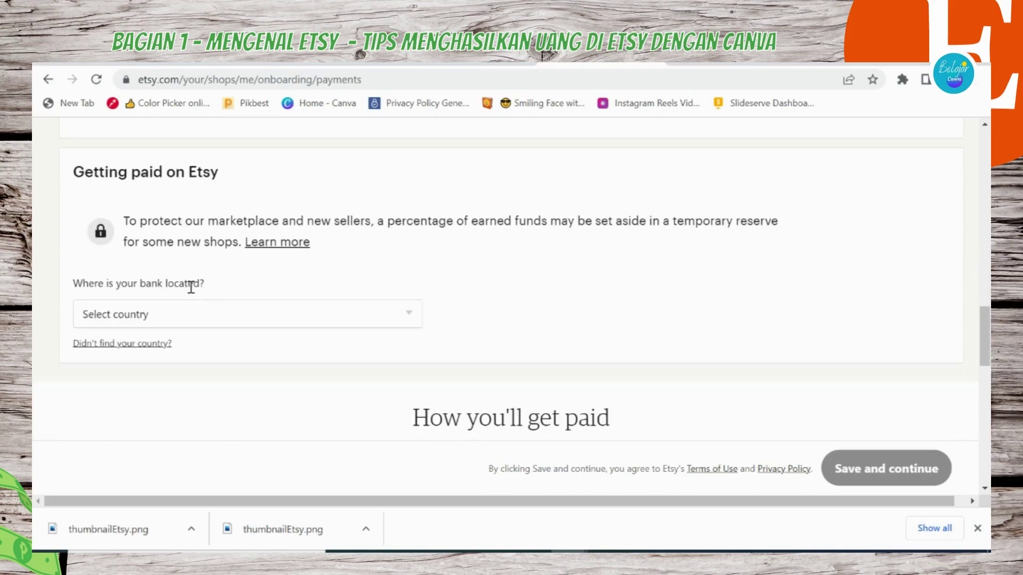
{"action": "scroll", "coordinate": [190, 286], "scroll_direction": "down", "scroll_amount": 2}
{"action": "scroll", "coordinate": [190, 286], "scroll_direction": "up", "scroll_amount": 3}
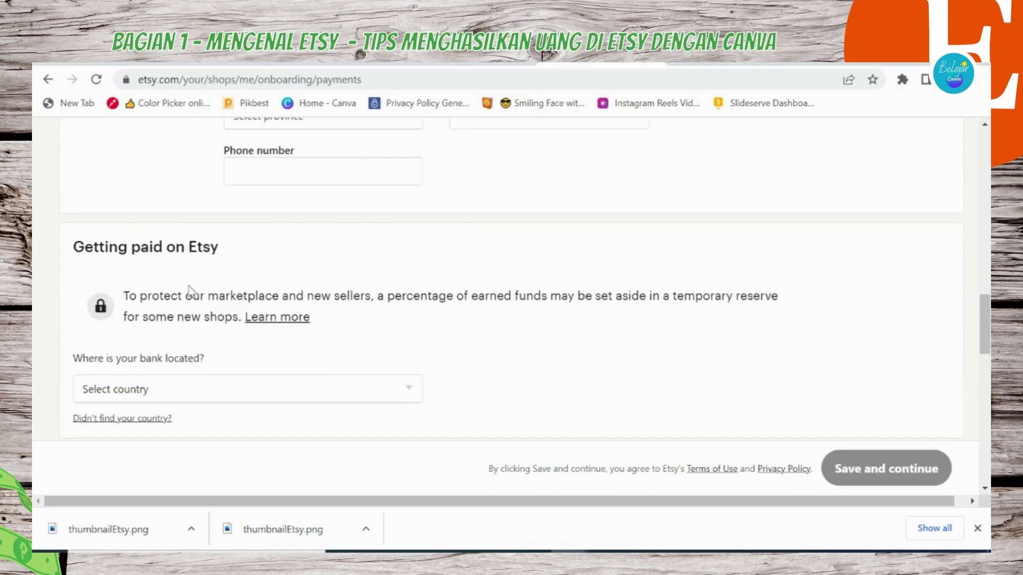
{"action": "scroll", "coordinate": [190, 290], "scroll_direction": "down", "scroll_amount": 1}
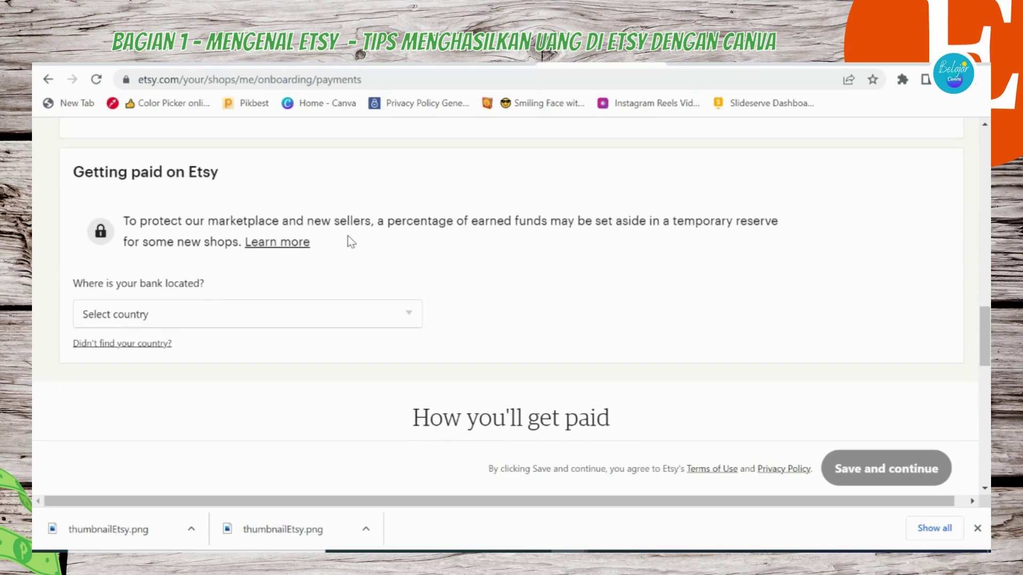
{"action": "left_click", "coordinate": [321, 316]}
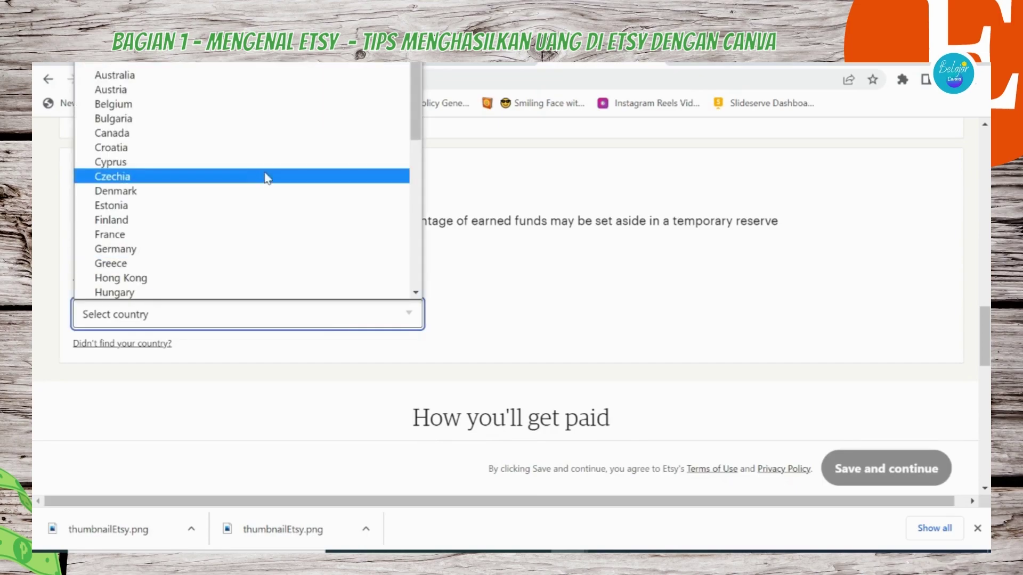
{"action": "type", "text": "indo"}
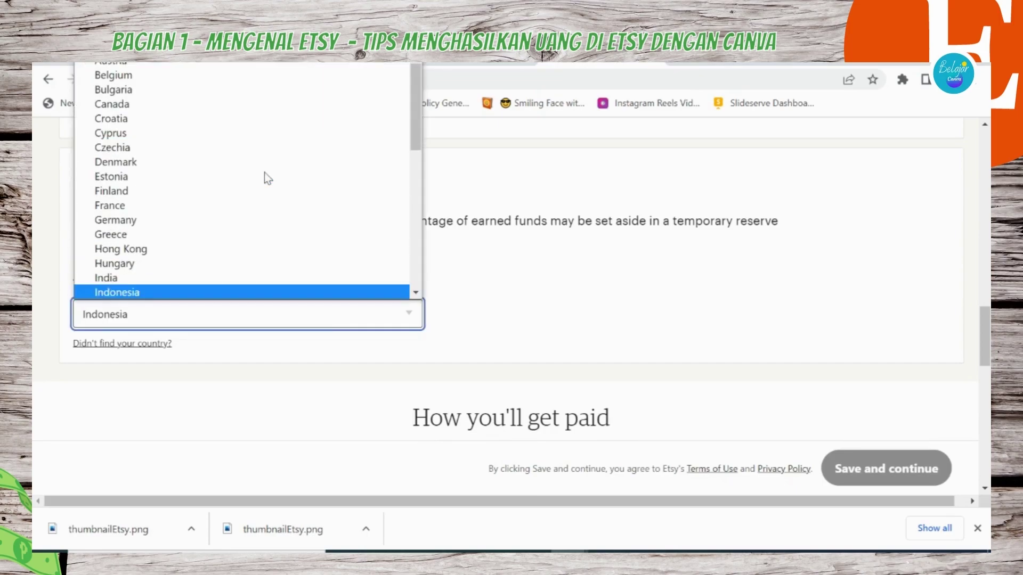
{"action": "left_click", "coordinate": [167, 293]}
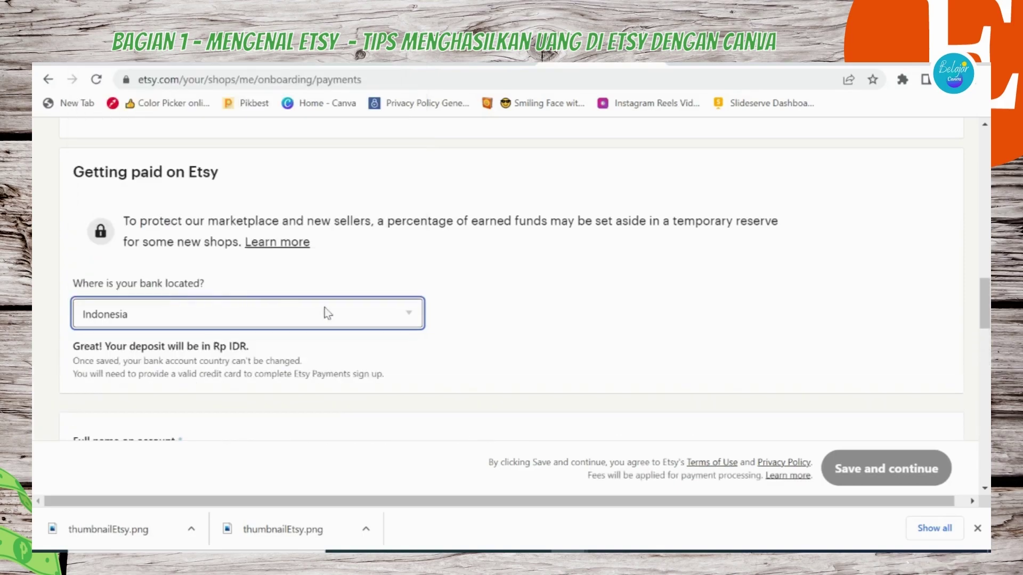
- Examine the deposit notes and the bank account fields, and compare the account name requirement with the personal name fields
{"action": "scroll", "coordinate": [366, 317], "scroll_direction": "down", "scroll_amount": 4}
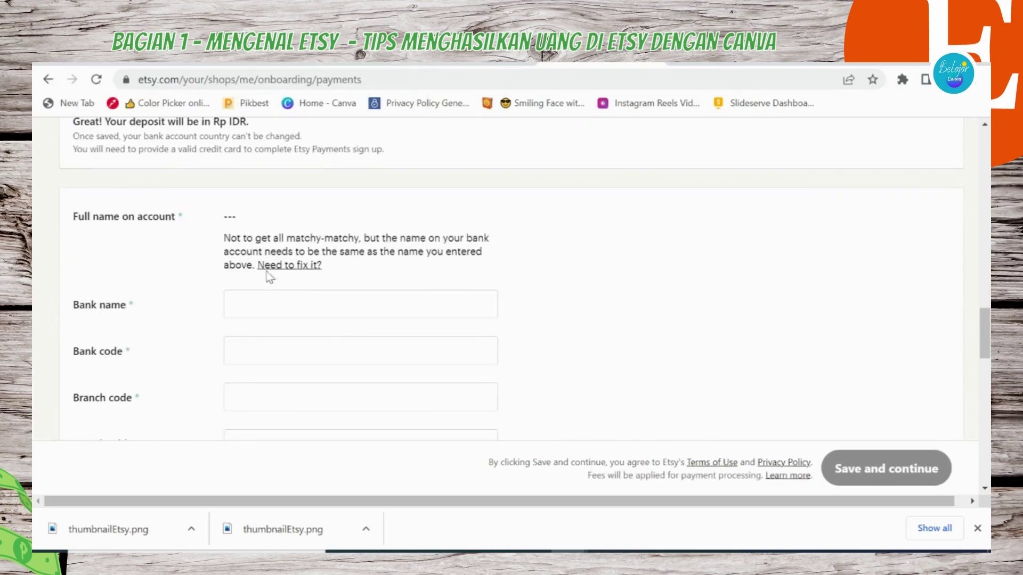
{"action": "scroll", "coordinate": [192, 246], "scroll_direction": "up", "scroll_amount": 3}
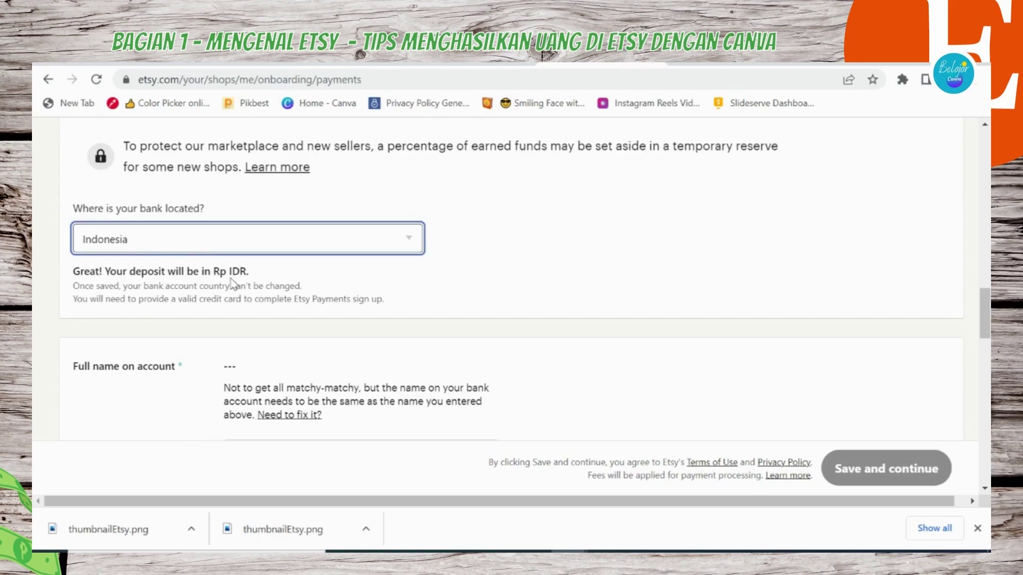
{"action": "scroll", "coordinate": [168, 266], "scroll_direction": "up", "scroll_amount": 12}
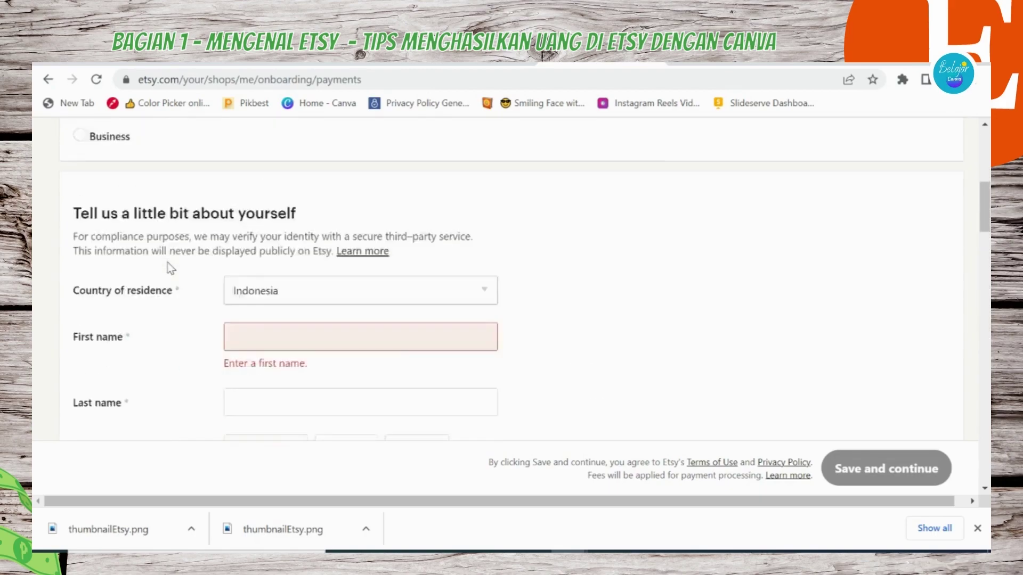
{"action": "scroll", "coordinate": [171, 267], "scroll_direction": "down", "scroll_amount": 15}
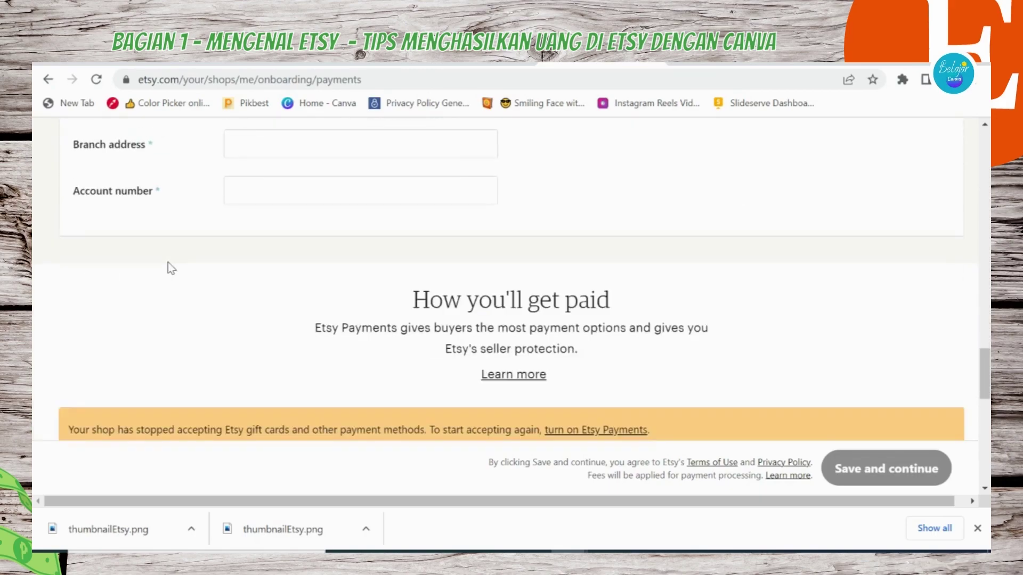
{"action": "scroll", "coordinate": [168, 262], "scroll_direction": "up", "scroll_amount": 8}
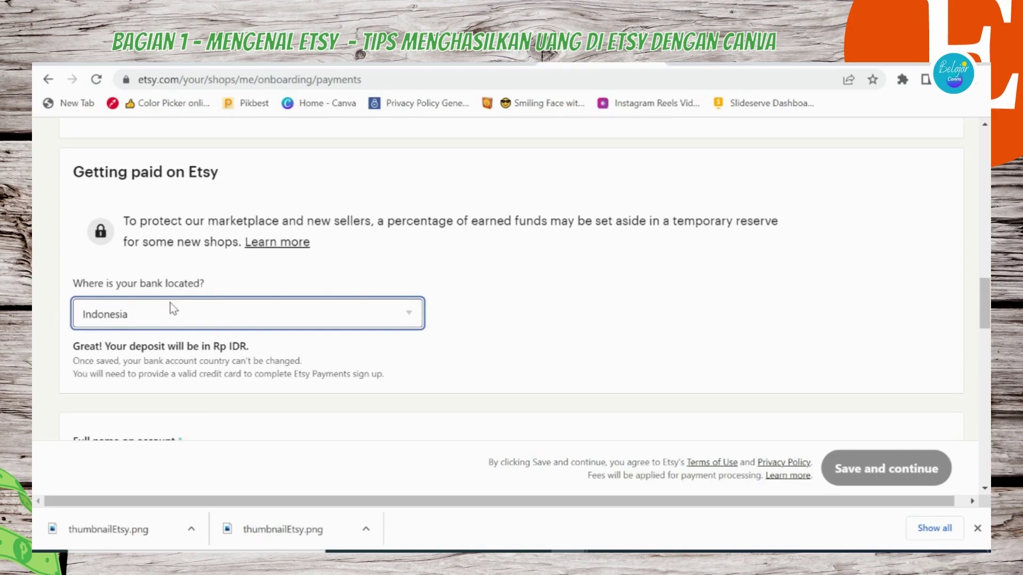
{"action": "scroll", "coordinate": [170, 307], "scroll_direction": "down", "scroll_amount": 2}
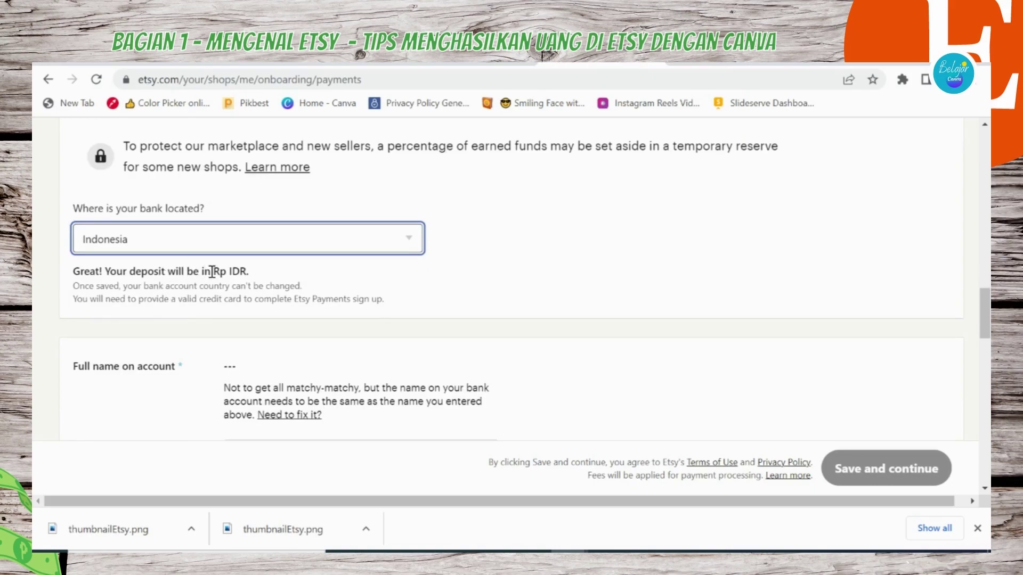
{"action": "left_click", "coordinate": [163, 269]}
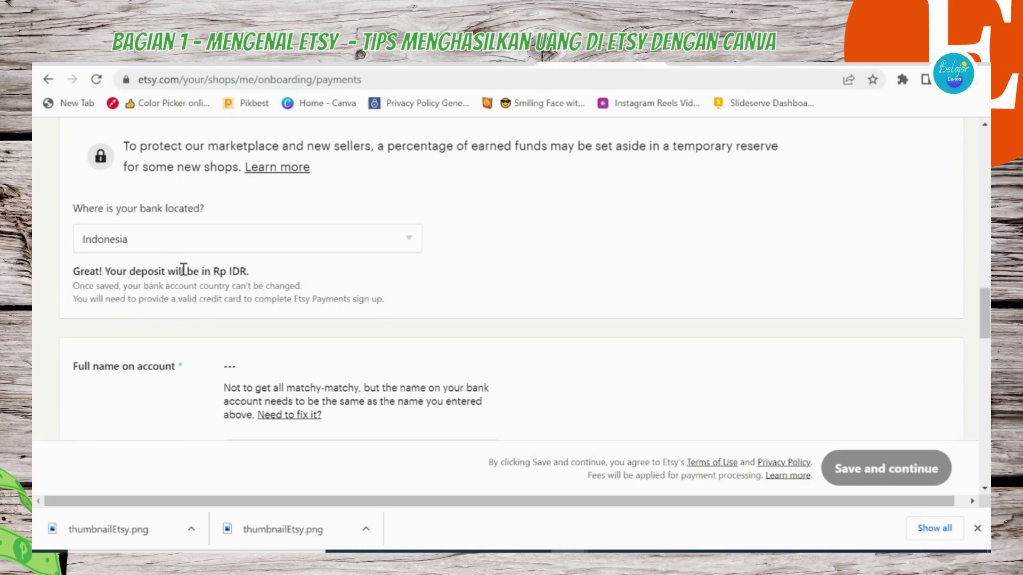
{"action": "scroll", "coordinate": [184, 270], "scroll_direction": "down", "scroll_amount": 3}
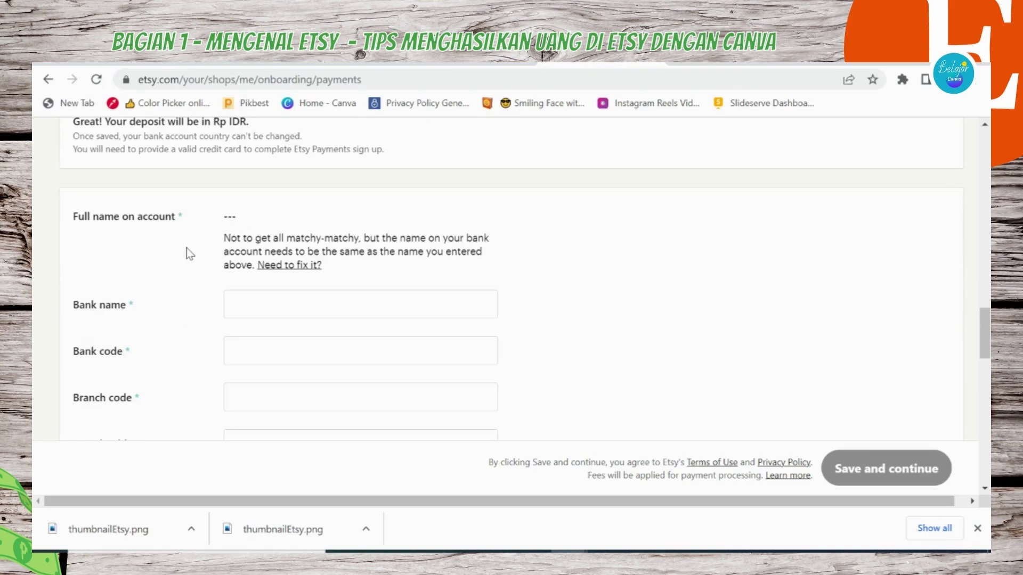
{"action": "scroll", "coordinate": [187, 248], "scroll_direction": "up", "scroll_amount": 15}
{"action": "scroll", "coordinate": [187, 248], "scroll_direction": "down", "scroll_amount": 6}
{"action": "scroll", "coordinate": [184, 247], "scroll_direction": "up", "scroll_amount": 8}
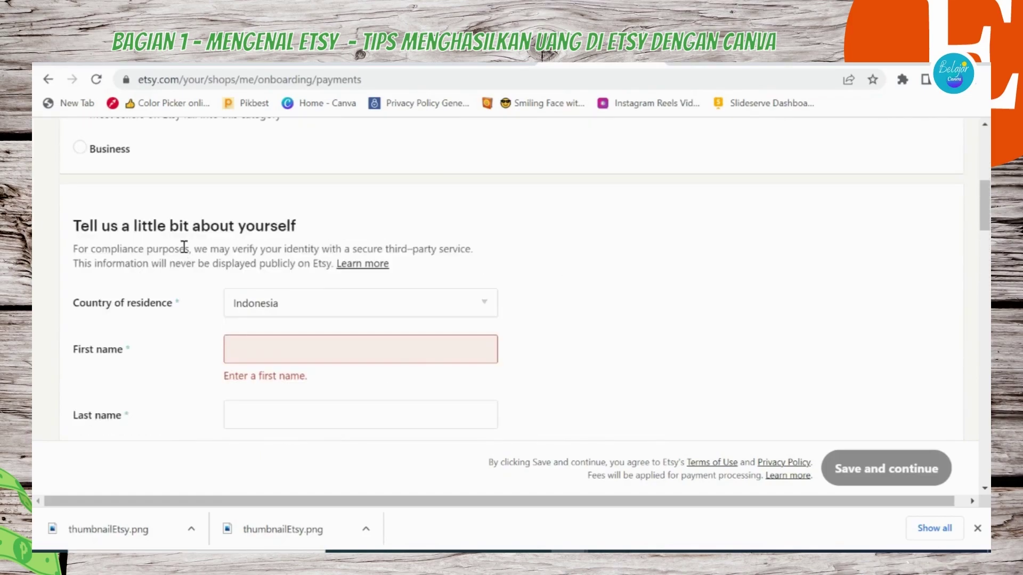
{"action": "left_click", "coordinate": [248, 344]}
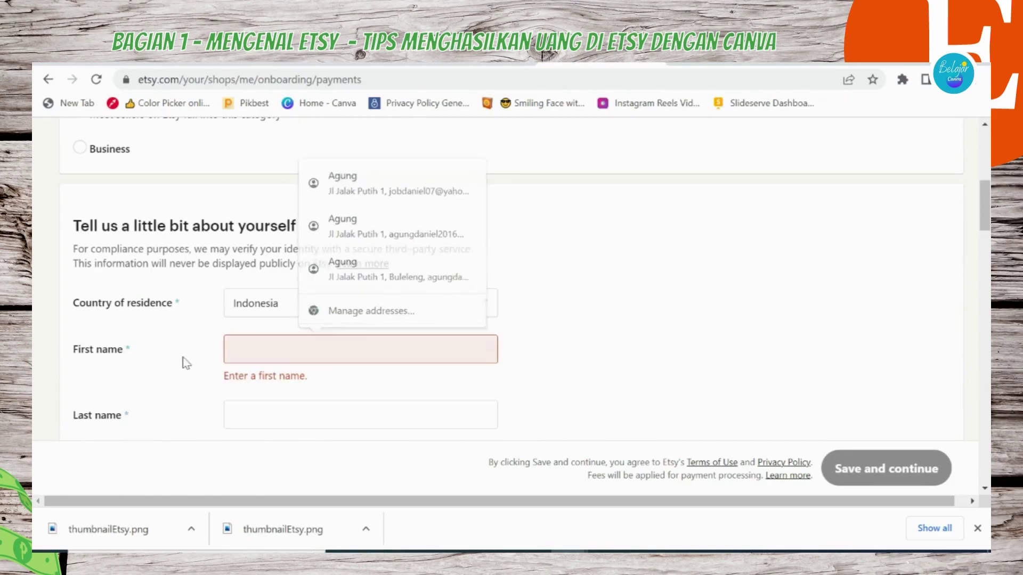
- Examine the bank name and bank code fields of the bank account section without filling them in
{"action": "scroll", "coordinate": [184, 357], "scroll_direction": "down", "scroll_amount": 20}
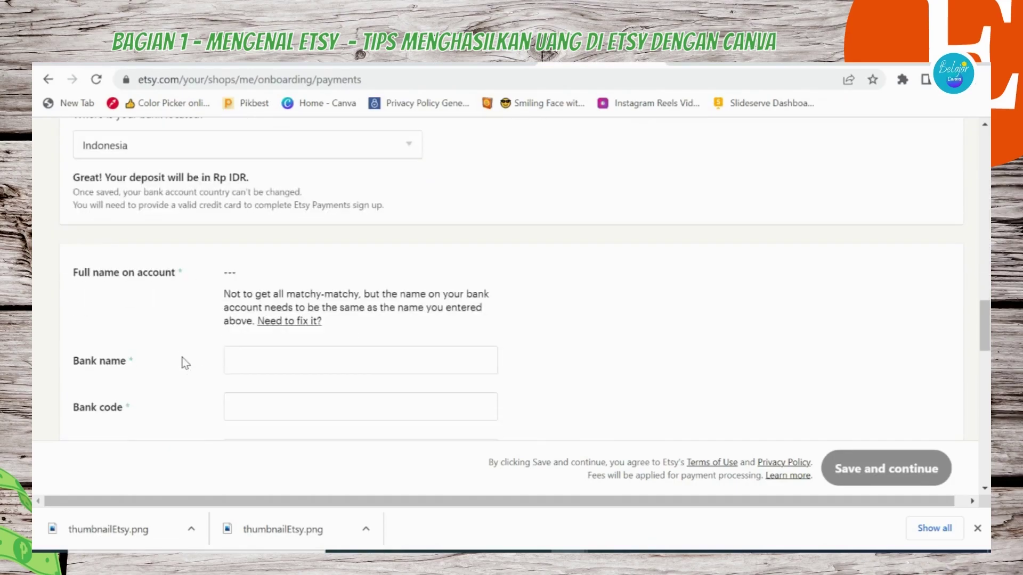
{"action": "scroll", "coordinate": [185, 362], "scroll_direction": "down", "scroll_amount": 2}
{"action": "left_click", "coordinate": [236, 288]}
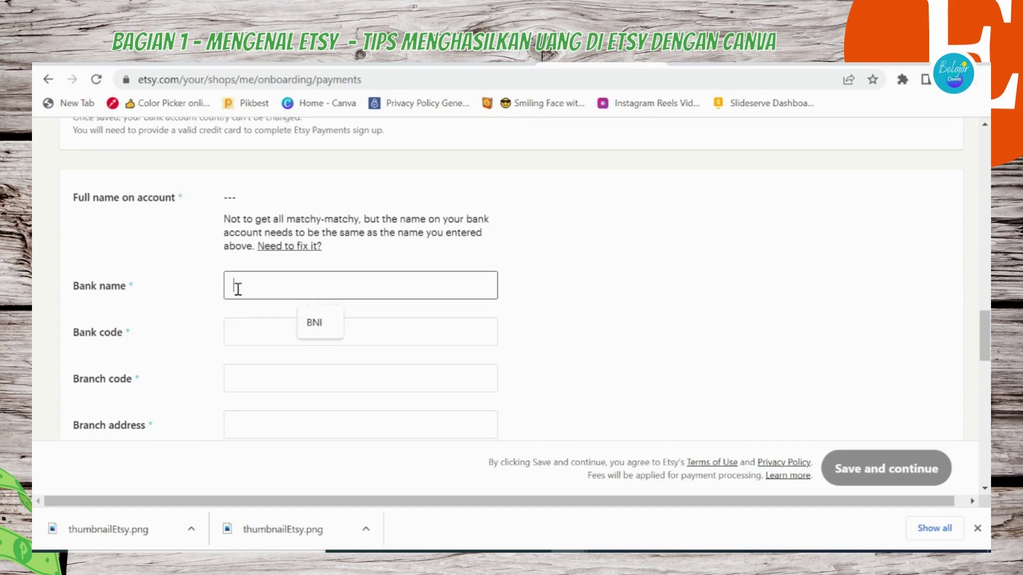
{"action": "left_click", "coordinate": [193, 284]}
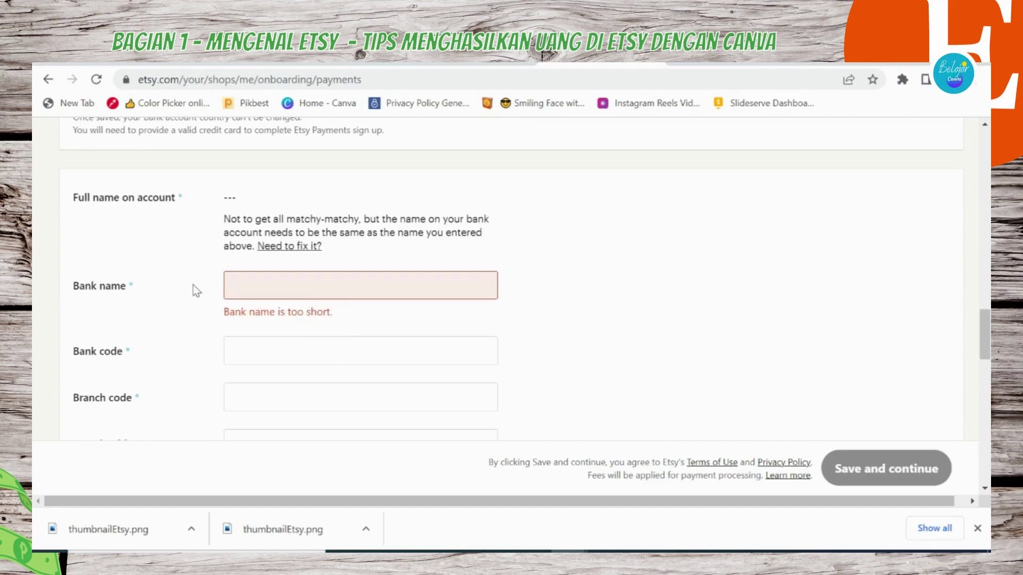
{"action": "scroll", "coordinate": [193, 285], "scroll_direction": "down", "scroll_amount": 2}
{"action": "left_click", "coordinate": [235, 275]}
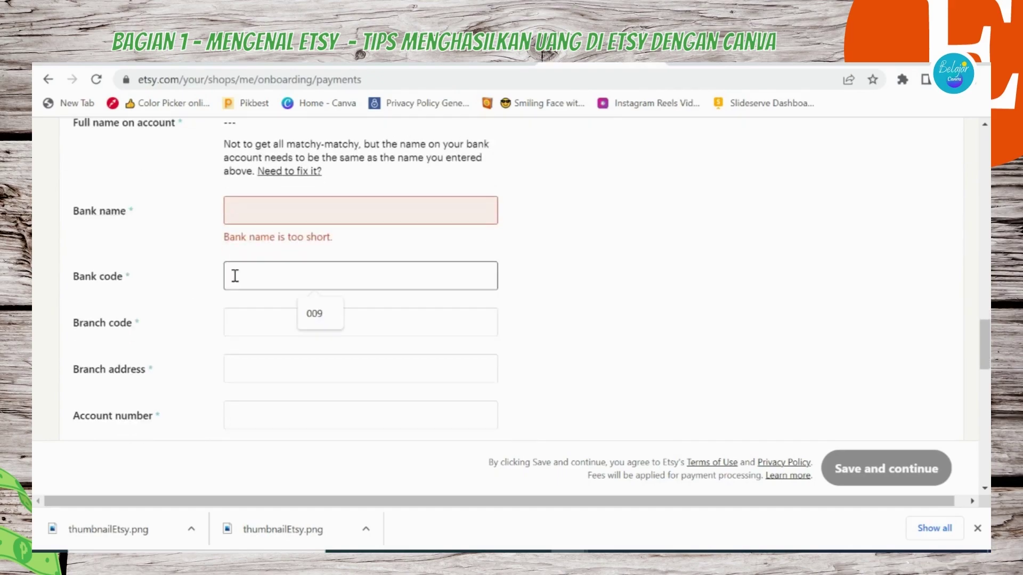
{"action": "left_click", "coordinate": [187, 285]}
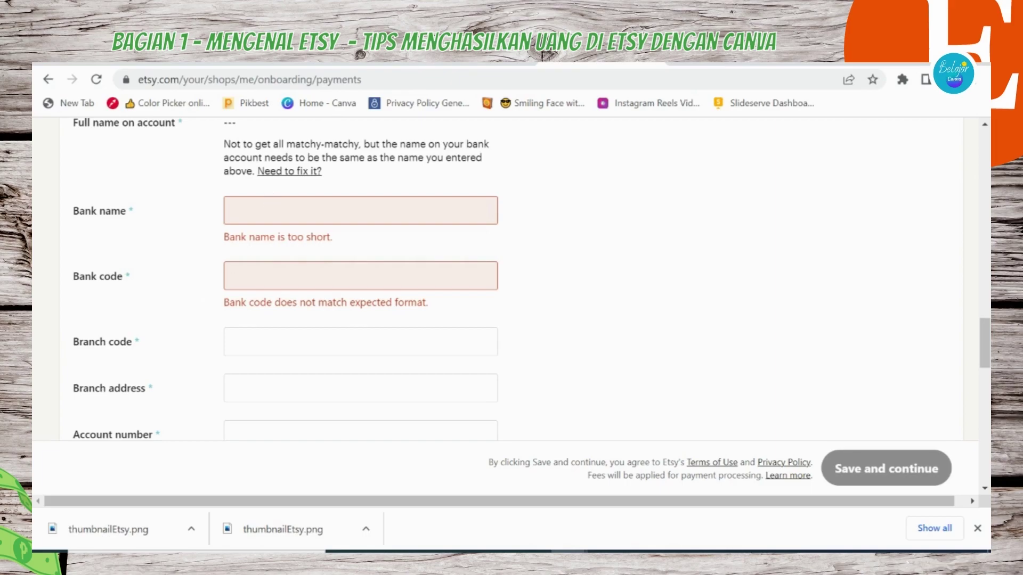
- Open google.com in the other browser page and search for "kode bank etsy"
{"action": "key", "text": "ctrl+Tab"}
{"action": "left_click", "coordinate": [471, 79]}
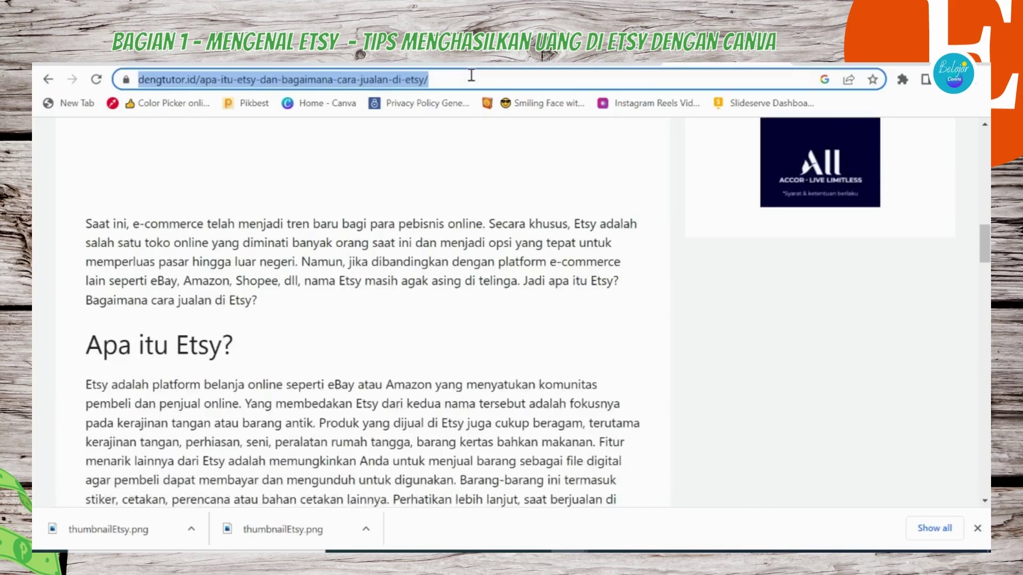
{"action": "type", "text": "google.com"}
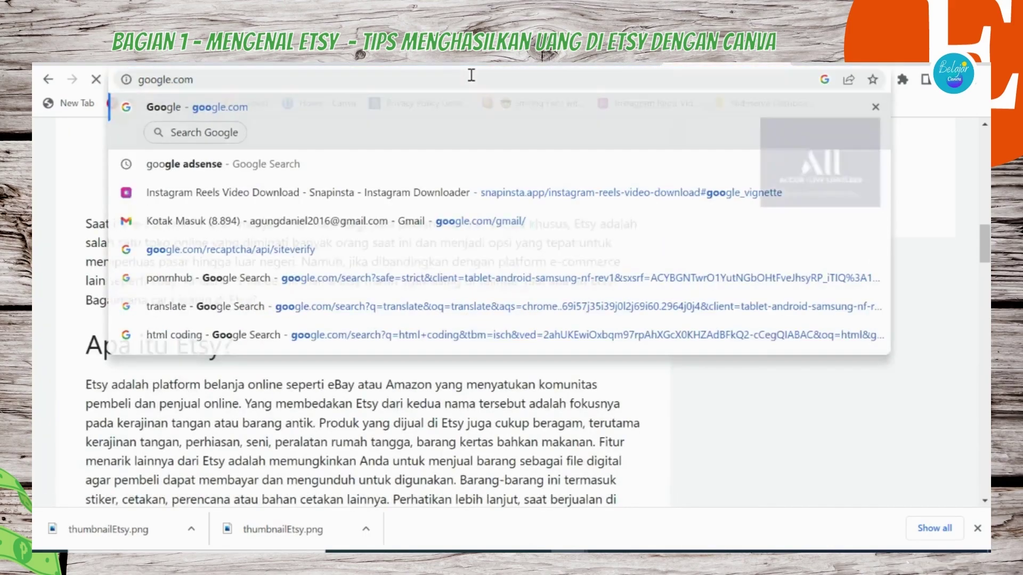
{"action": "key", "text": "Return"}
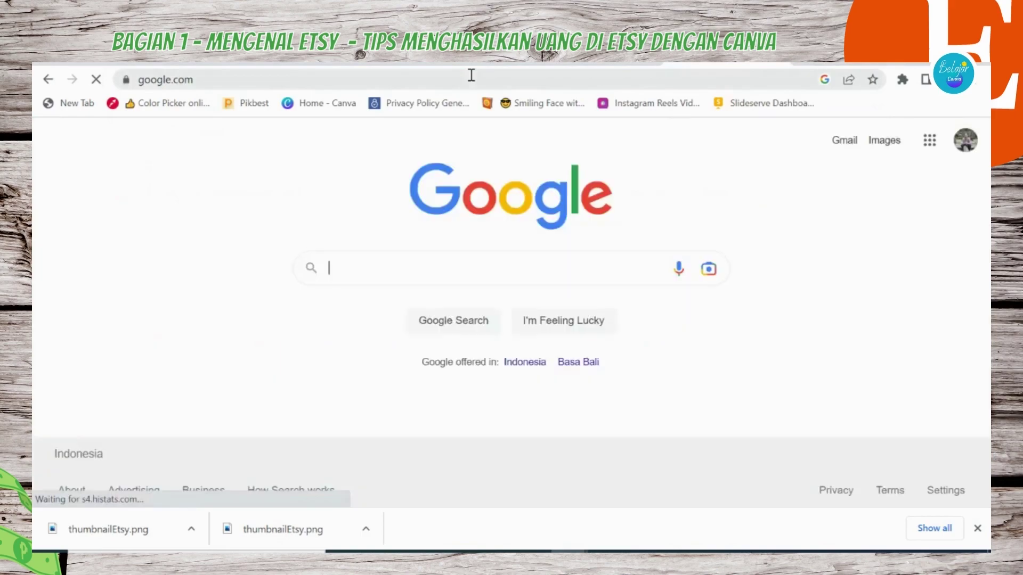
{"action": "left_click", "coordinate": [422, 264]}
{"action": "type", "text": "kode bank et"}
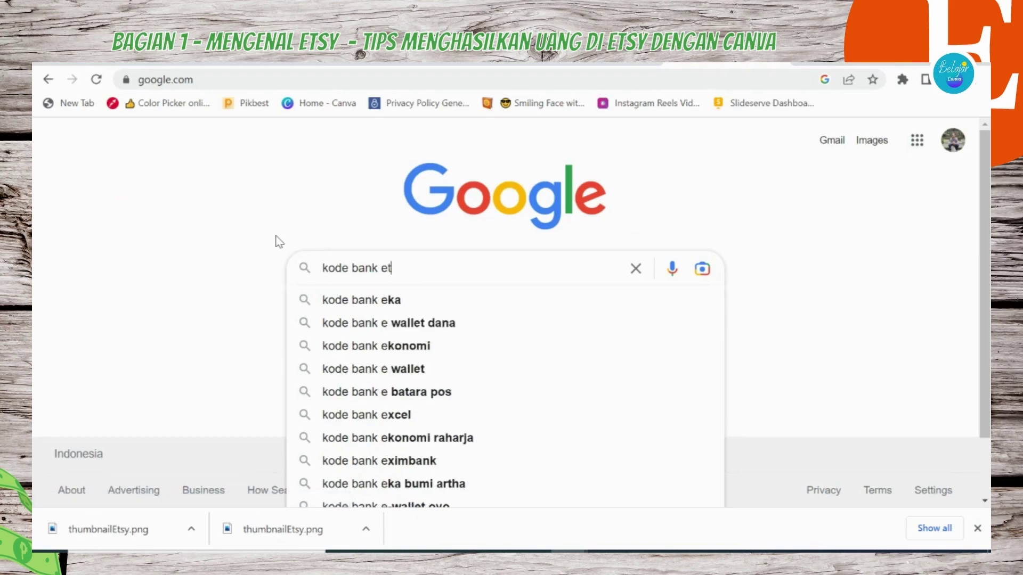
{"action": "type", "text": "sy"}
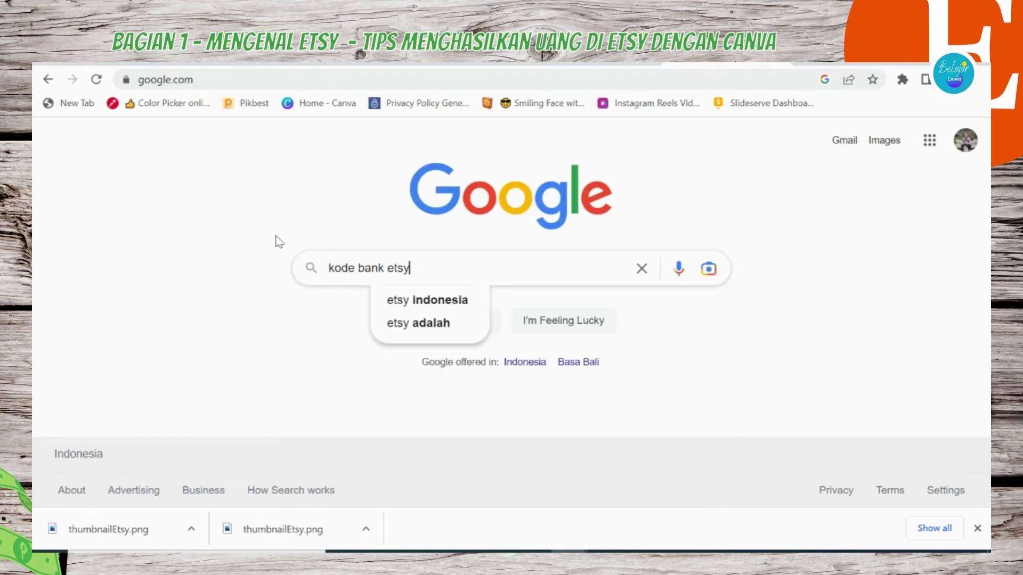
{"action": "key", "text": "Return"}
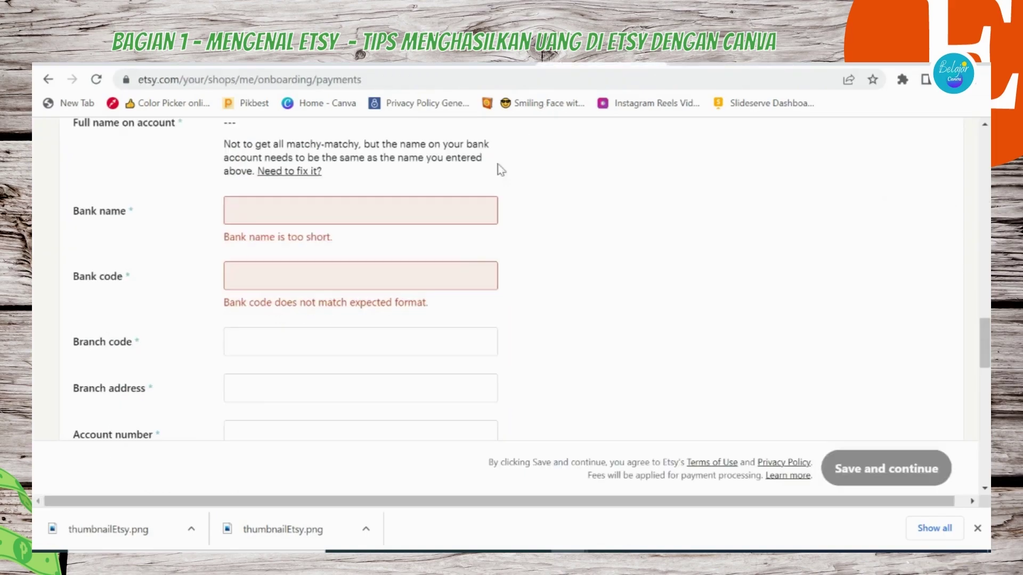
- Examine each bank account field on the Etsy payments page, from bank name and codes to branch address and account number, leaving them empty
{"action": "scroll", "coordinate": [594, 238], "scroll_direction": "up", "scroll_amount": 1}
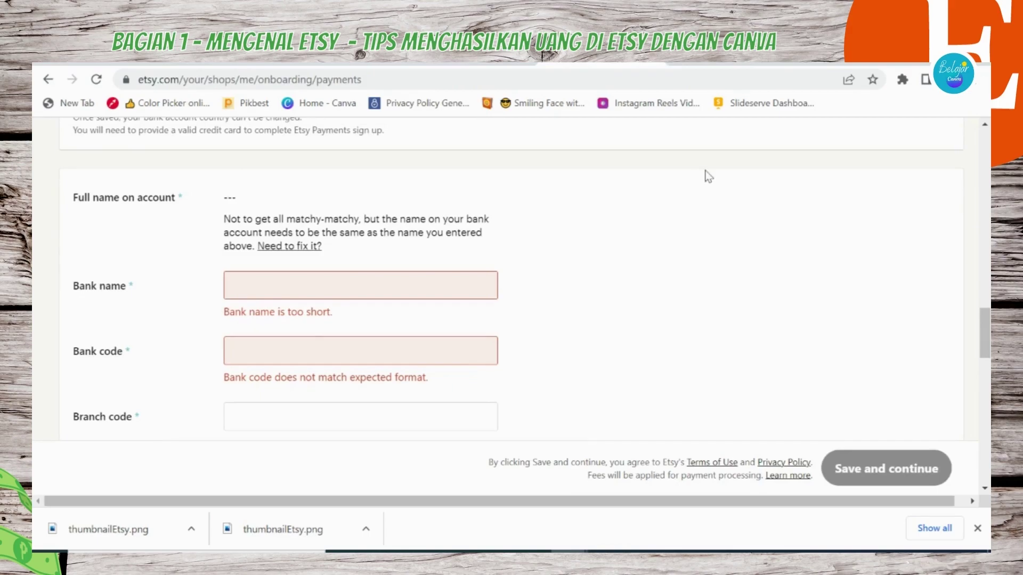
{"action": "left_click", "coordinate": [266, 288]}
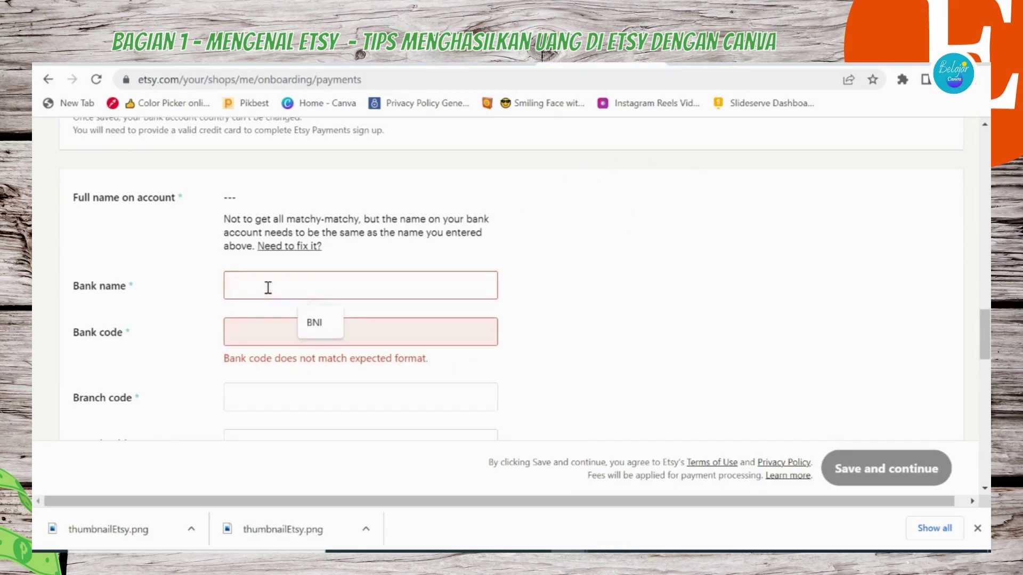
{"action": "left_click", "coordinate": [257, 332]}
{"action": "scroll", "coordinate": [172, 373], "scroll_direction": "down", "scroll_amount": 1}
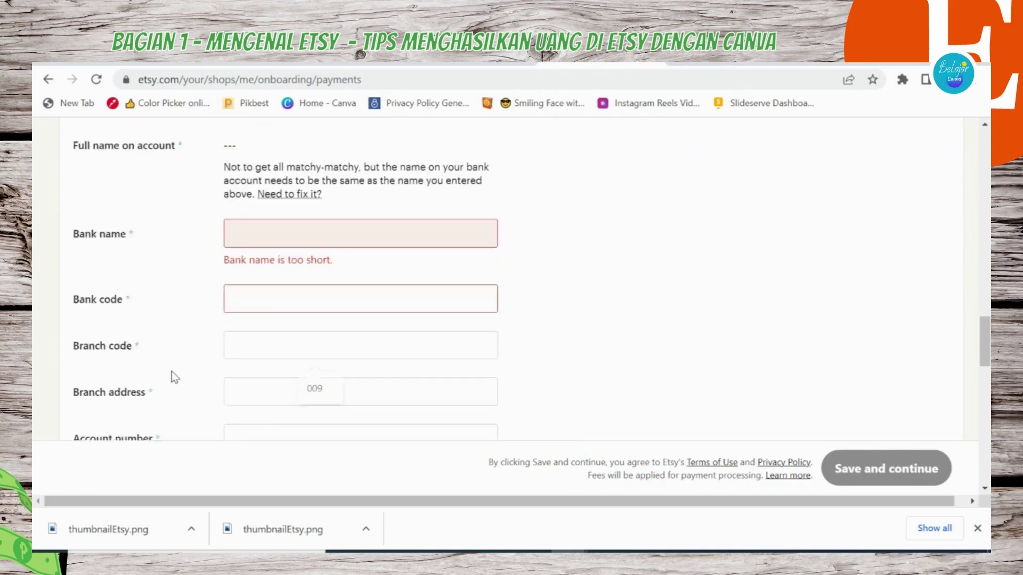
{"action": "left_click", "coordinate": [240, 322]}
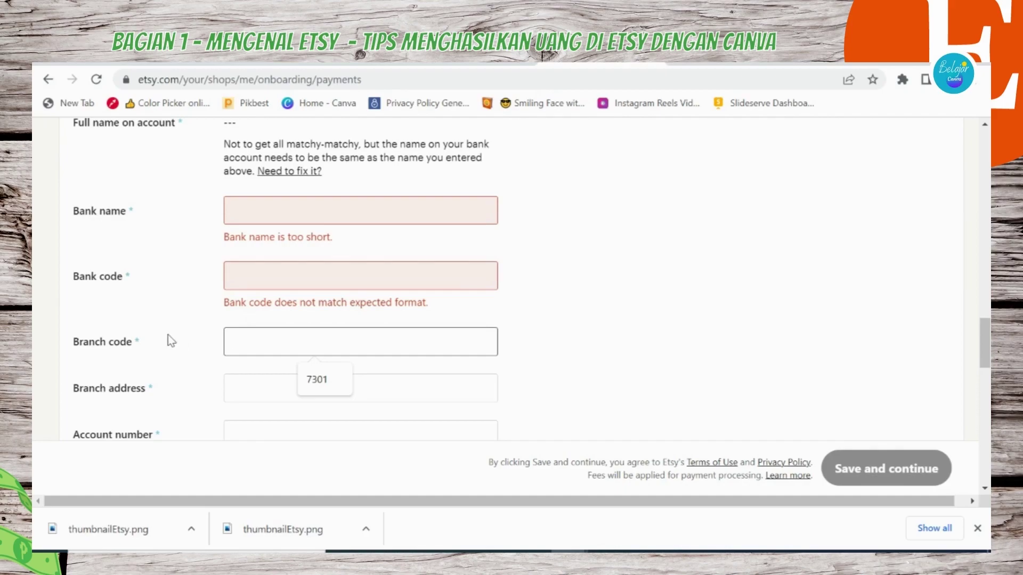
{"action": "scroll", "coordinate": [170, 340], "scroll_direction": "down", "scroll_amount": 3}
{"action": "left_click", "coordinate": [255, 244]}
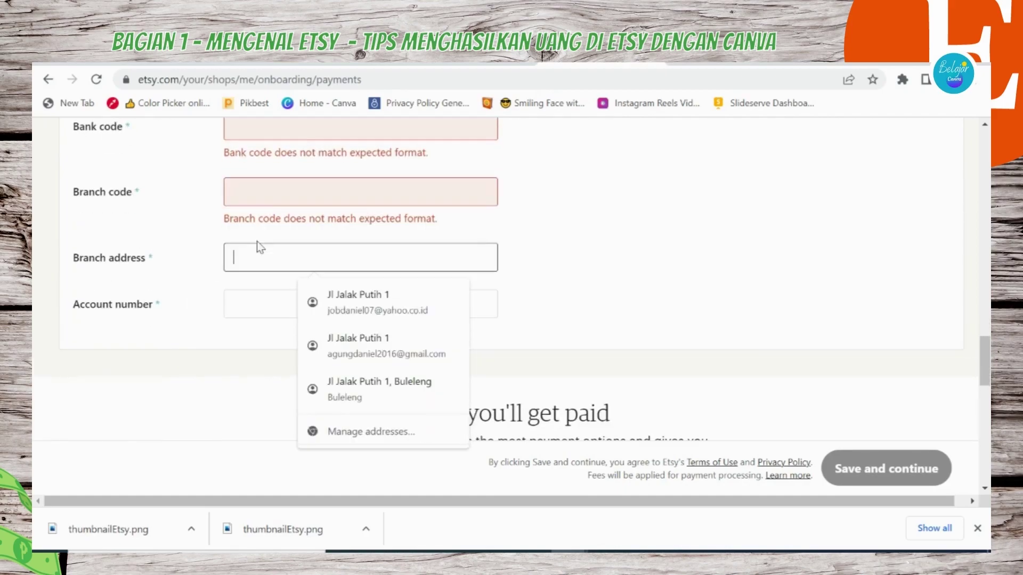
{"action": "left_click", "coordinate": [242, 299]}
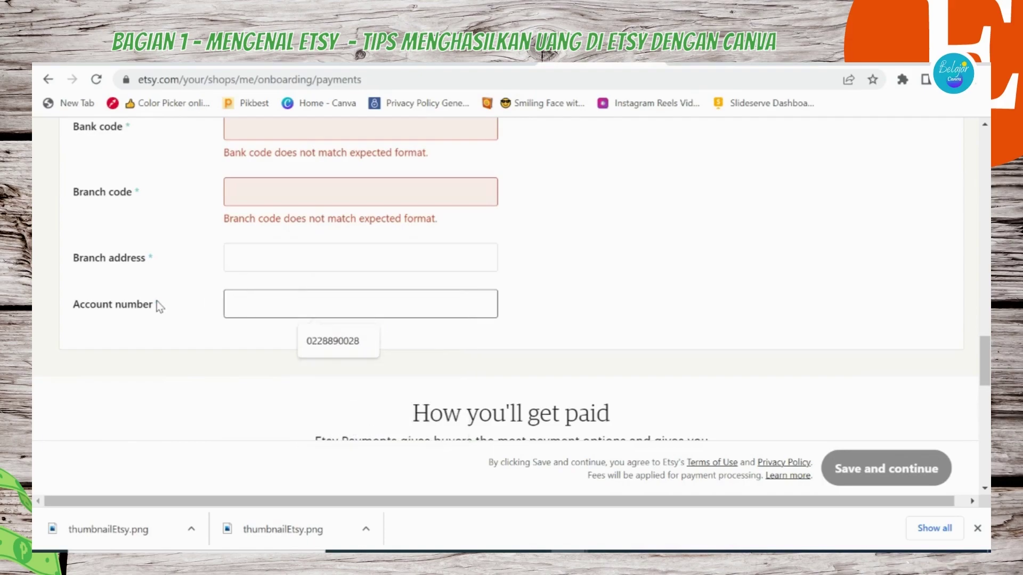
- Review the bank location, account name requirement and remaining bank fields, then return to the start of the How you'll get paid page
{"action": "scroll", "coordinate": [157, 301], "scroll_direction": "up", "scroll_amount": 6}
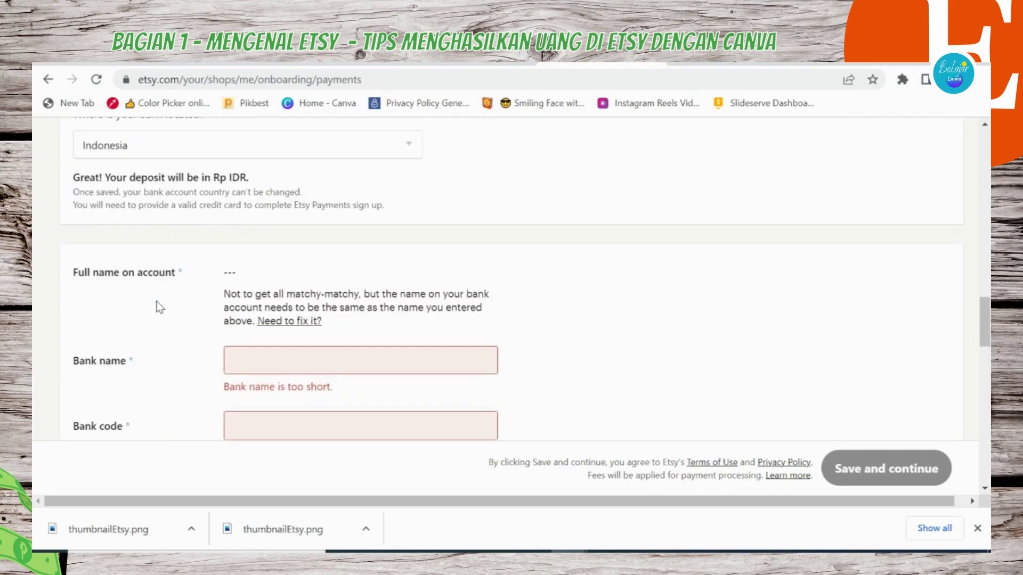
{"action": "scroll", "coordinate": [157, 301], "scroll_direction": "up", "scroll_amount": 4}
{"action": "scroll", "coordinate": [156, 302], "scroll_direction": "down", "scroll_amount": 12}
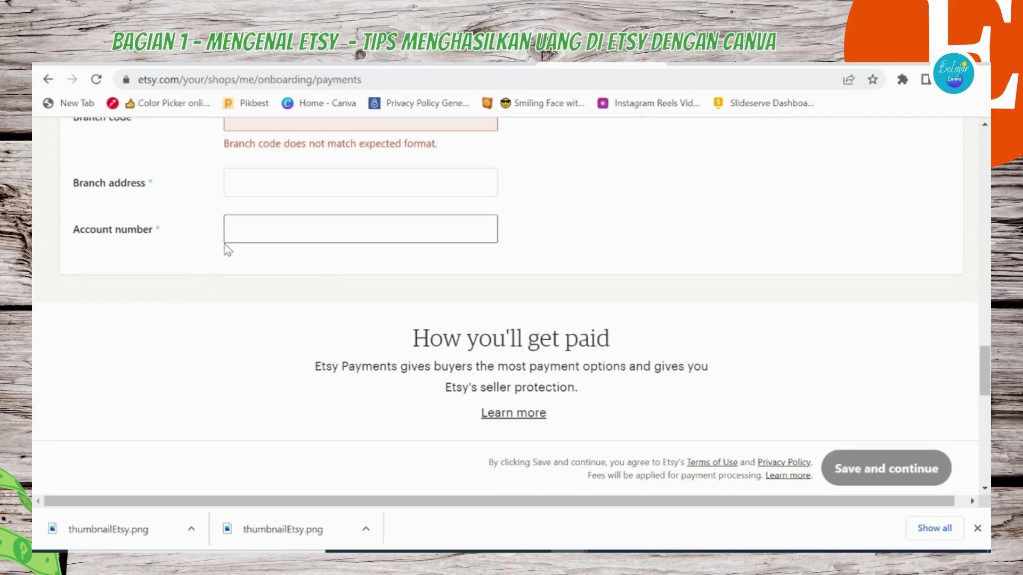
{"action": "scroll", "coordinate": [225, 244], "scroll_direction": "up", "scroll_amount": 1}
{"action": "scroll", "coordinate": [225, 244], "scroll_direction": "down", "scroll_amount": 1}
{"action": "scroll", "coordinate": [225, 244], "scroll_direction": "up", "scroll_amount": 5}
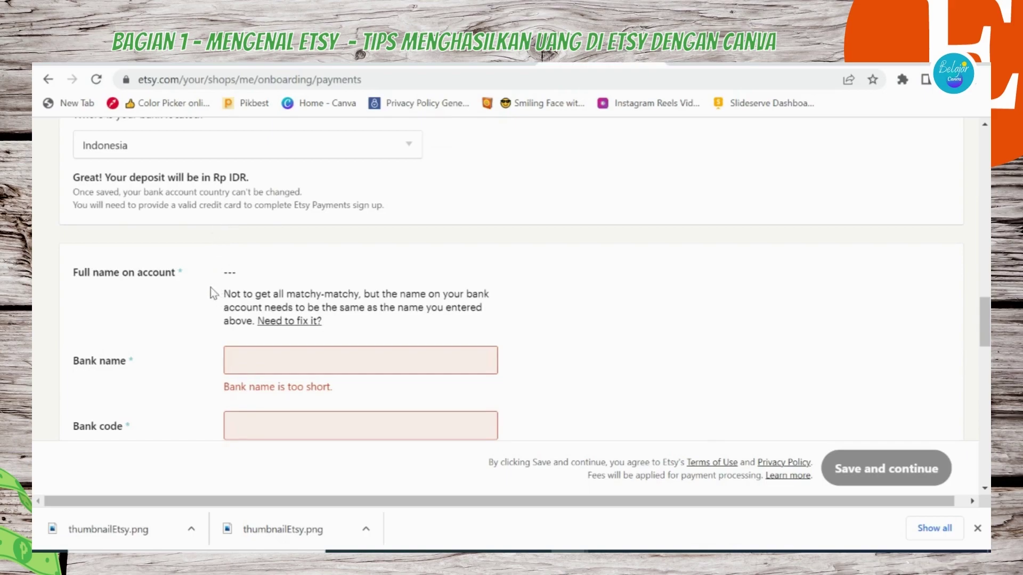
{"action": "scroll", "coordinate": [213, 302], "scroll_direction": "down", "scroll_amount": 4}
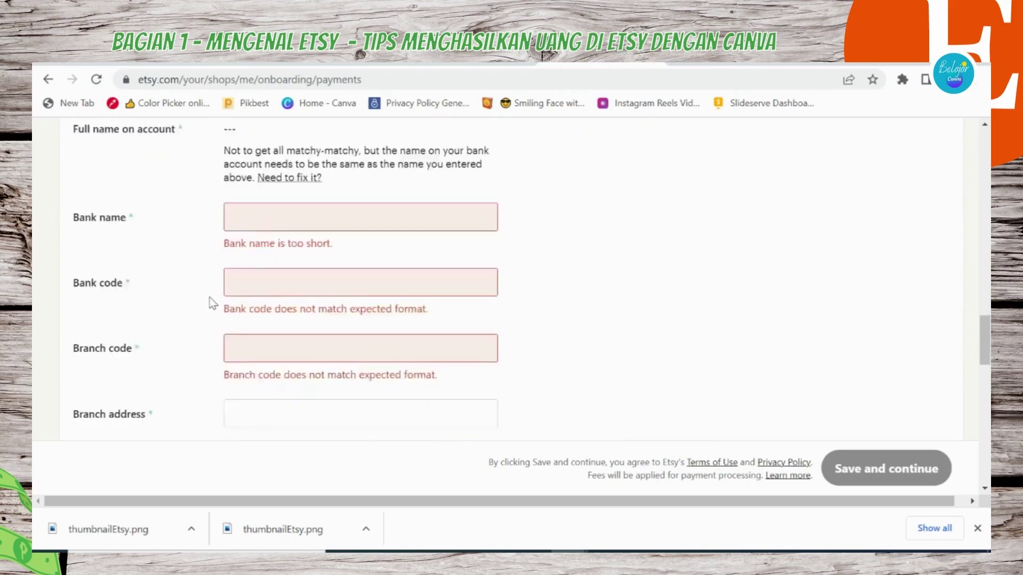
{"action": "scroll", "coordinate": [213, 303], "scroll_direction": "up", "scroll_amount": 1}
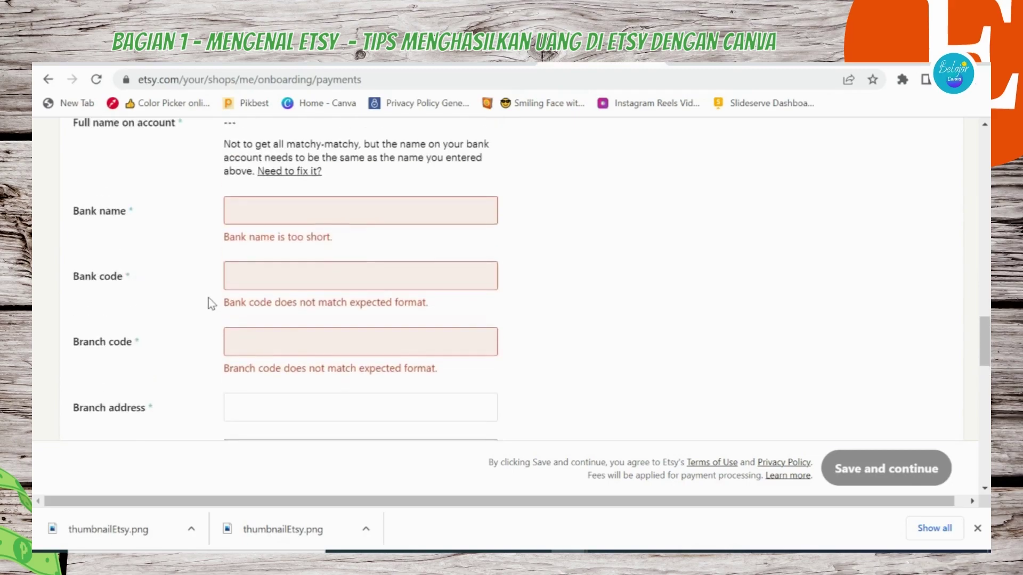
{"action": "scroll", "coordinate": [209, 298], "scroll_direction": "up", "scroll_amount": 4}
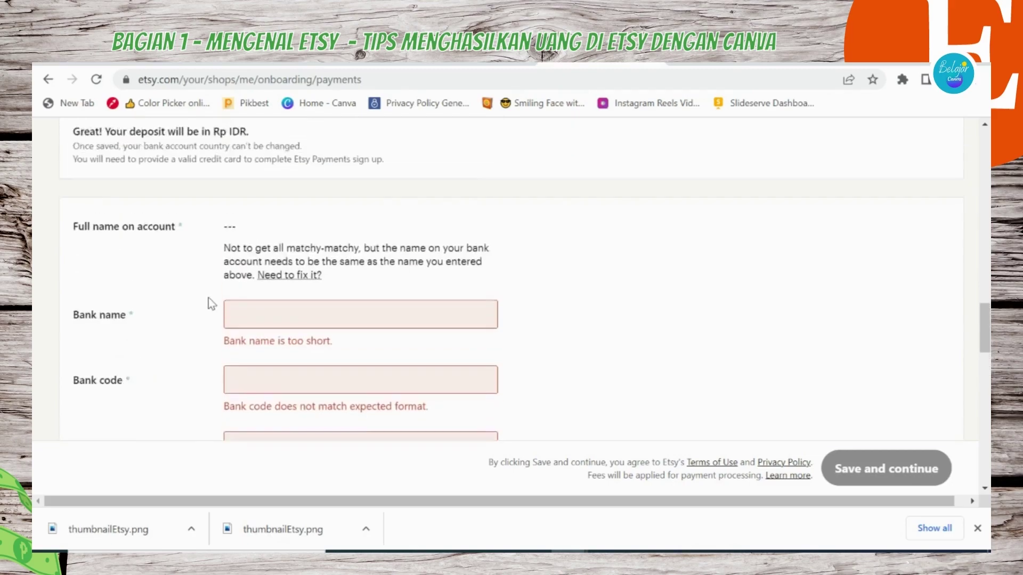
{"action": "scroll", "coordinate": [208, 299], "scroll_direction": "up", "scroll_amount": 18}
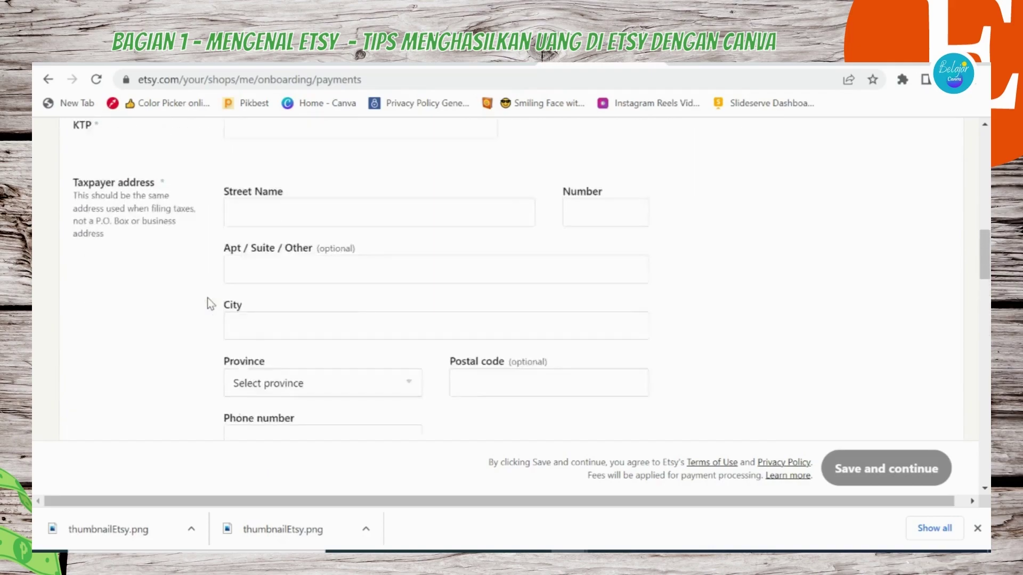
{"action": "scroll", "coordinate": [209, 303], "scroll_direction": "up", "scroll_amount": 5}
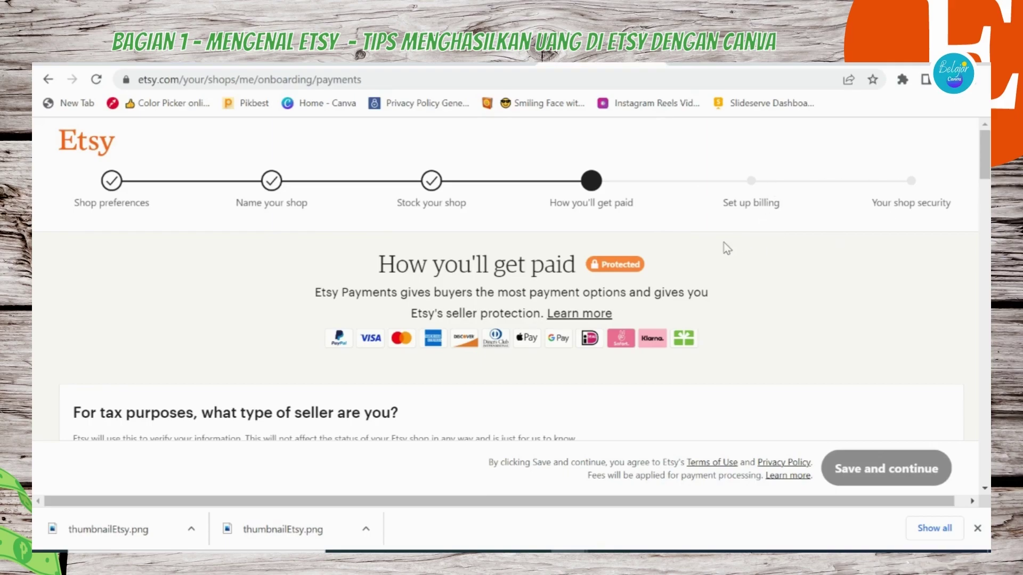
- Review the onboarding stages, seller type, personal details and taxpayer address fields of the payment form without filling them in
{"action": "scroll", "coordinate": [532, 283], "scroll_direction": "down", "scroll_amount": 5}
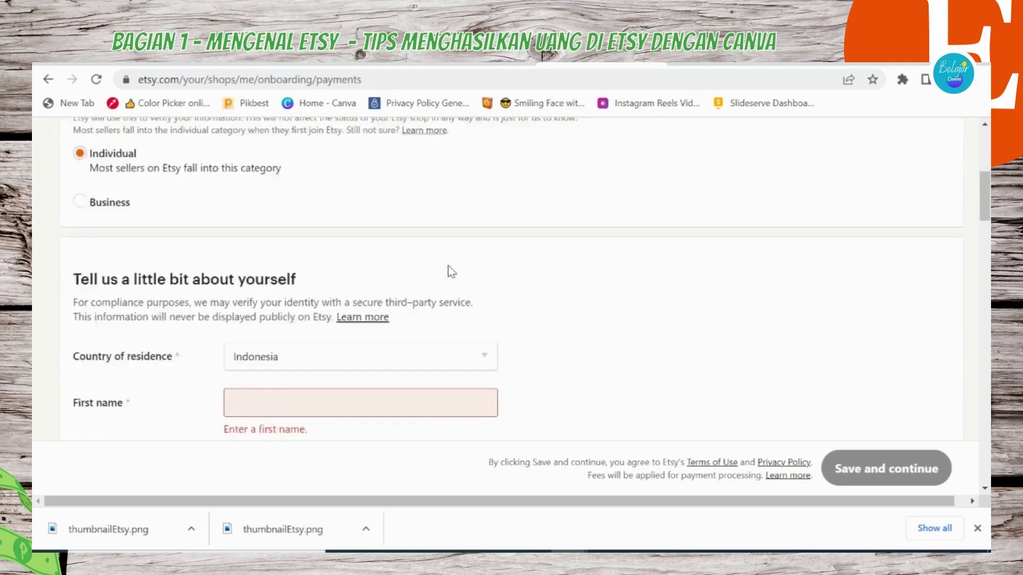
{"action": "scroll", "coordinate": [450, 272], "scroll_direction": "down", "scroll_amount": 6}
{"action": "scroll", "coordinate": [450, 272], "scroll_direction": "up", "scroll_amount": 3}
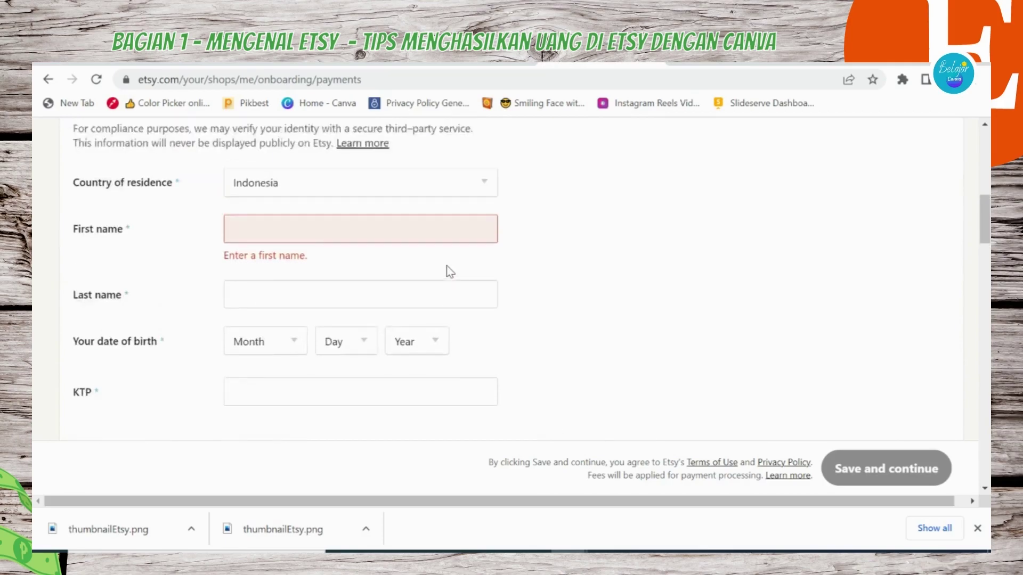
{"action": "scroll", "coordinate": [370, 297], "scroll_direction": "up", "scroll_amount": 3}
{"action": "scroll", "coordinate": [354, 315], "scroll_direction": "down", "scroll_amount": 2}
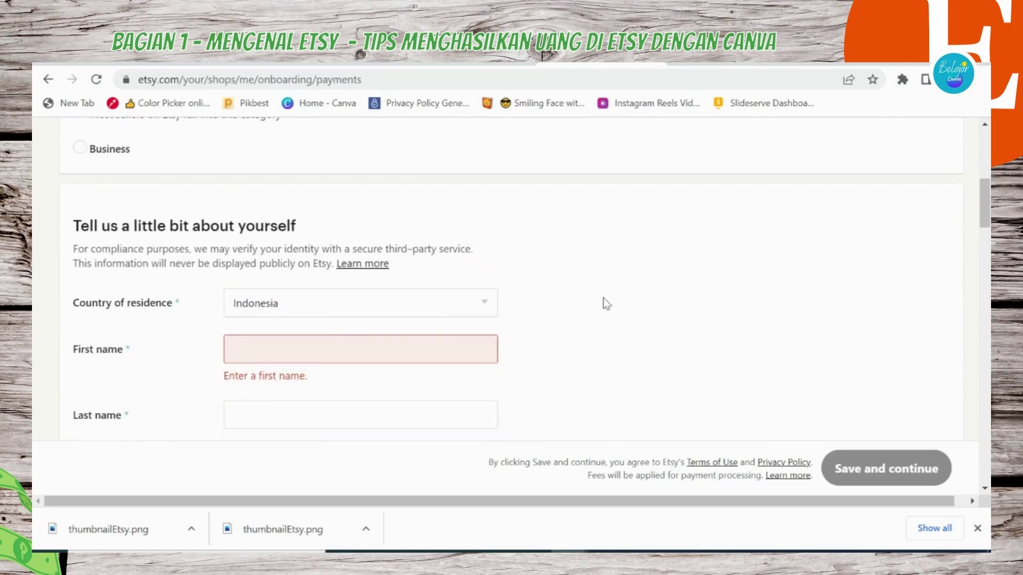
{"action": "scroll", "coordinate": [603, 299], "scroll_direction": "down", "scroll_amount": 10}
{"action": "scroll", "coordinate": [504, 306], "scroll_direction": "up", "scroll_amount": 3}
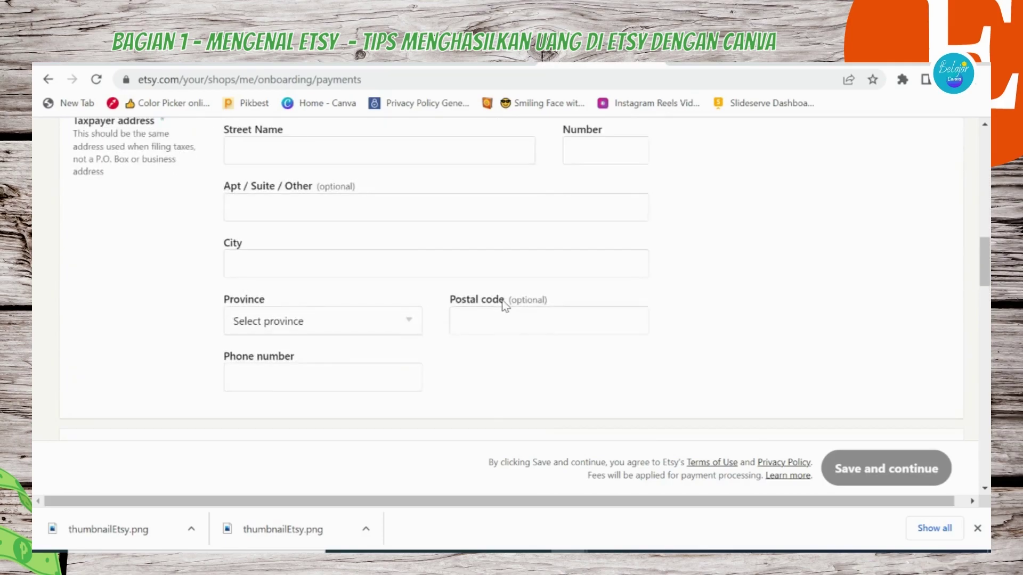
{"action": "scroll", "coordinate": [504, 304], "scroll_direction": "up", "scroll_amount": 3}
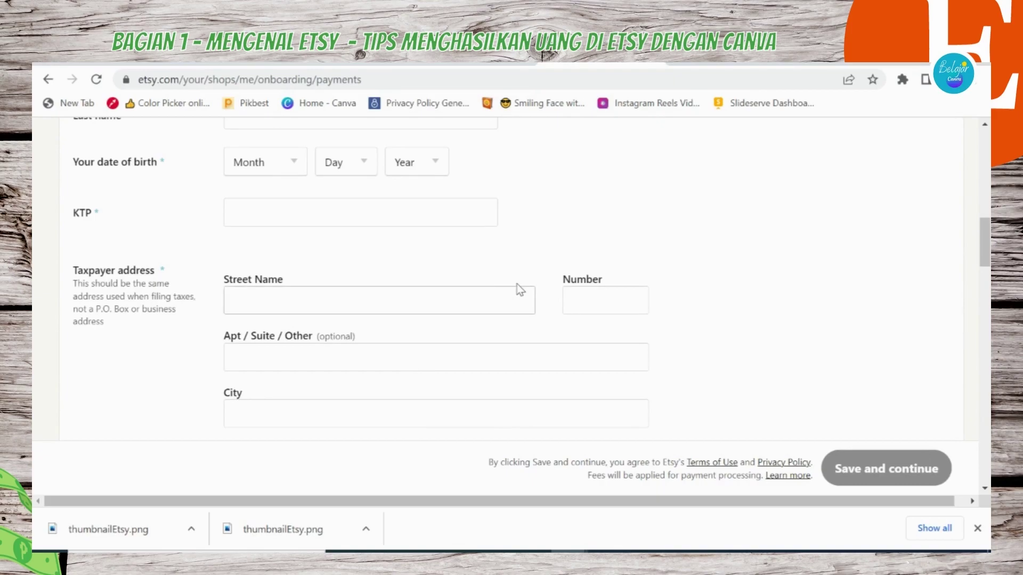
{"action": "scroll", "coordinate": [520, 290], "scroll_direction": "up", "scroll_amount": 1}
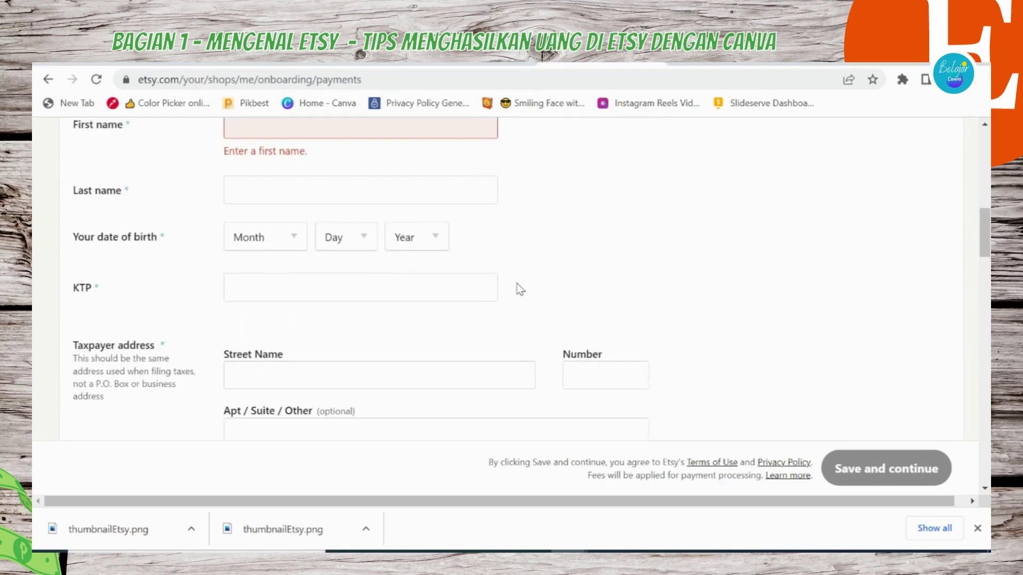
{"action": "scroll", "coordinate": [520, 290], "scroll_direction": "up", "scroll_amount": 1}
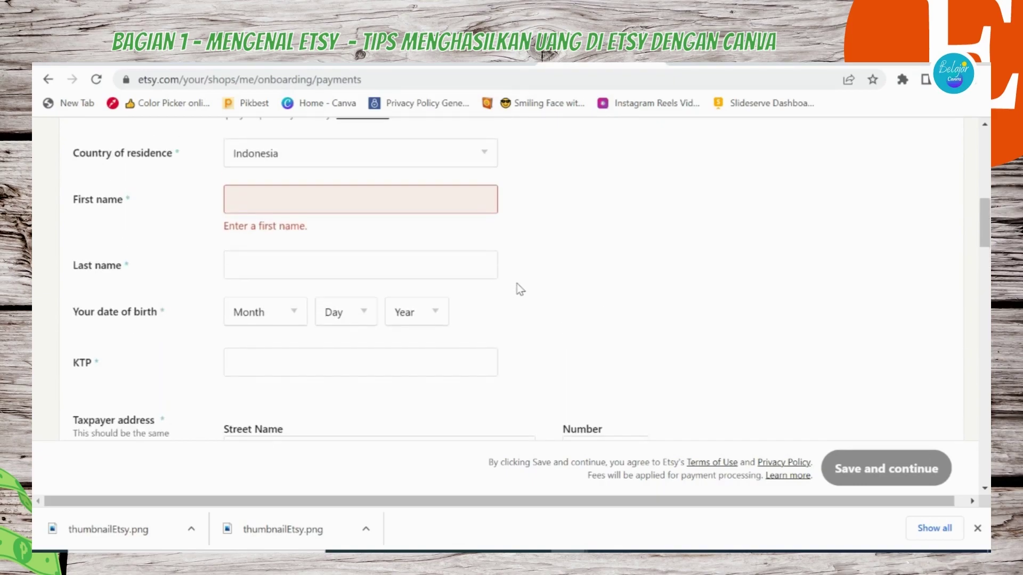
{"action": "scroll", "coordinate": [520, 289], "scroll_direction": "up", "scroll_amount": 2}
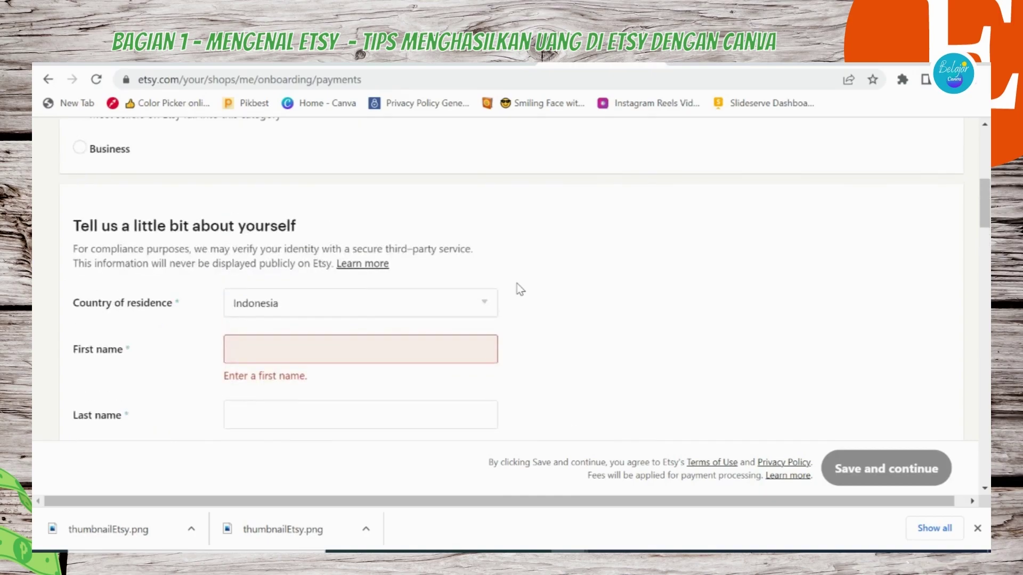
{"action": "scroll", "coordinate": [520, 289], "scroll_direction": "up", "scroll_amount": 5}
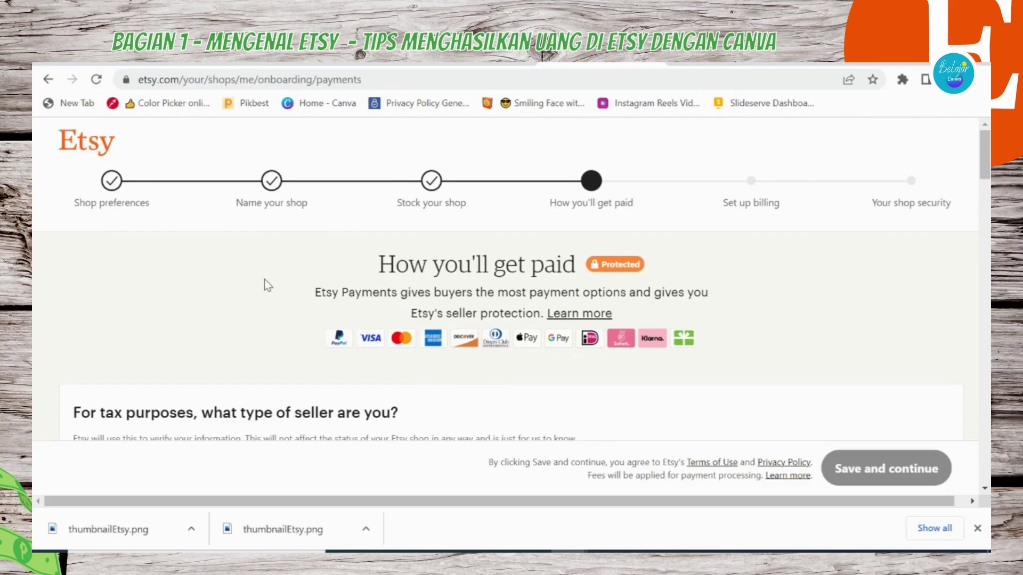
{"action": "scroll", "coordinate": [264, 279], "scroll_direction": "down", "scroll_amount": 7}
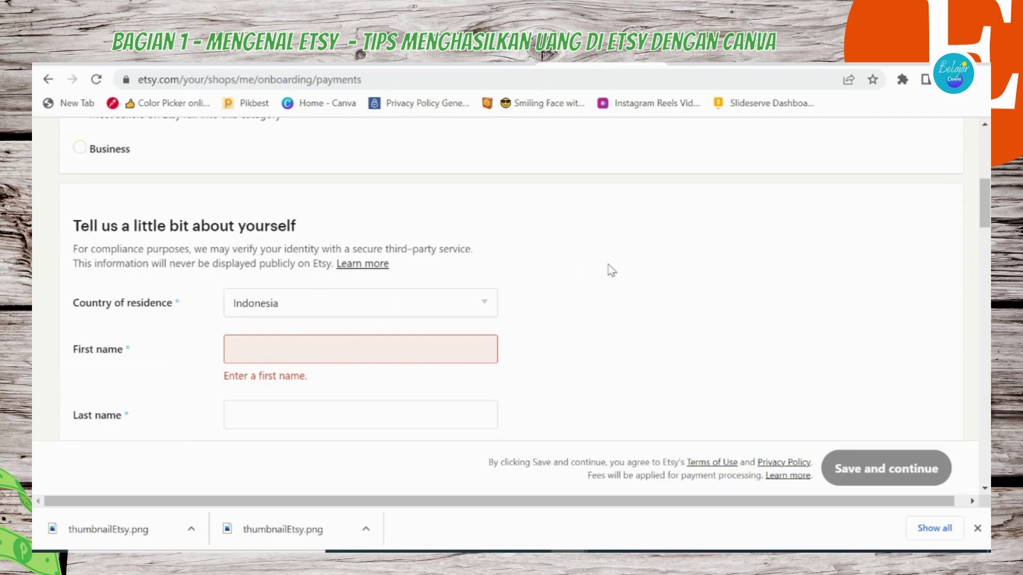
- Look again through the payment form's onboarding stages, seller type, name, date of birth, KTP and taxpayer address fields, leaving them empty
{"action": "scroll", "coordinate": [612, 271], "scroll_direction": "up", "scroll_amount": 5}
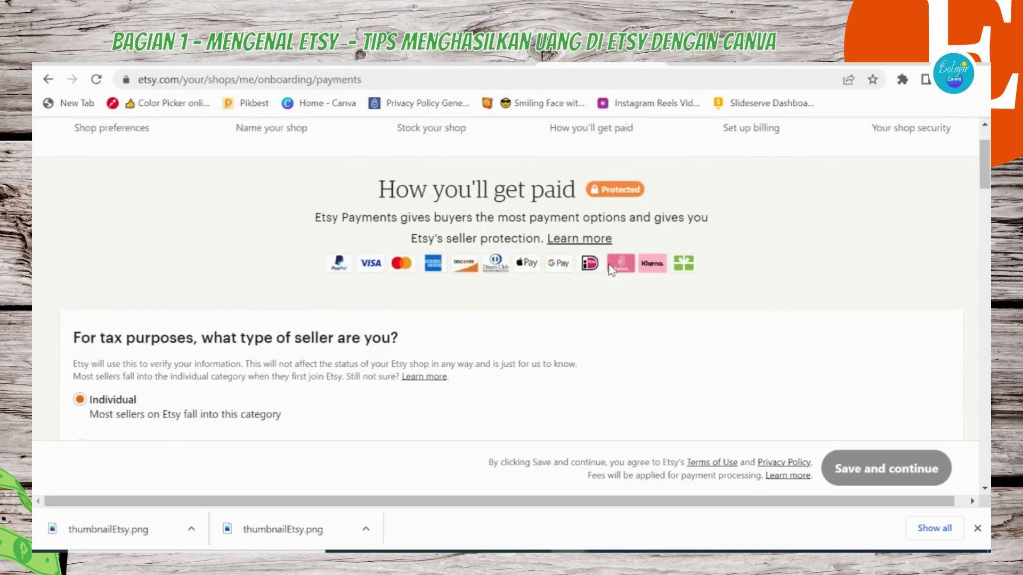
{"action": "scroll", "coordinate": [278, 234], "scroll_direction": "up", "scroll_amount": 2}
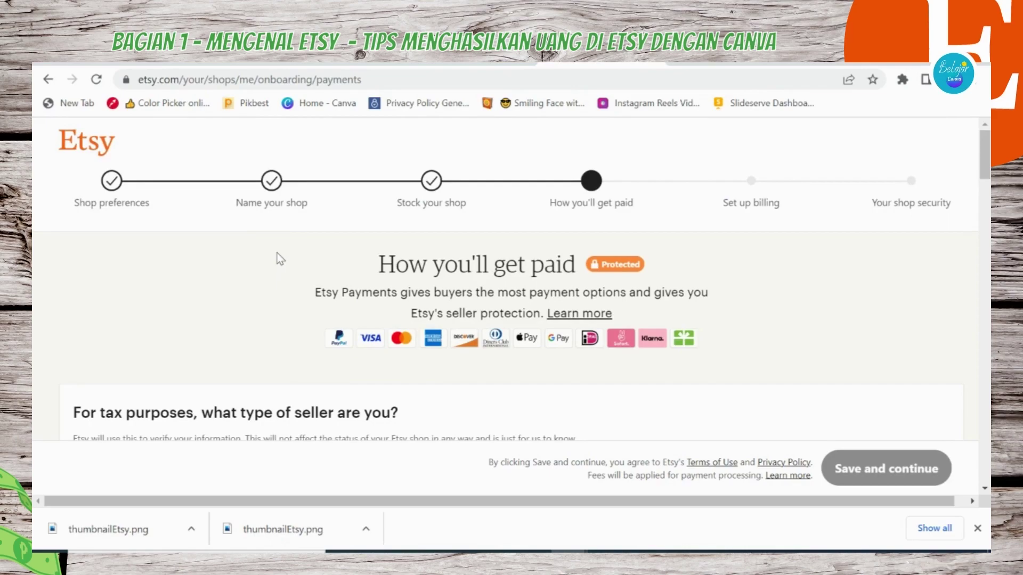
{"action": "scroll", "coordinate": [277, 253], "scroll_direction": "down", "scroll_amount": 3}
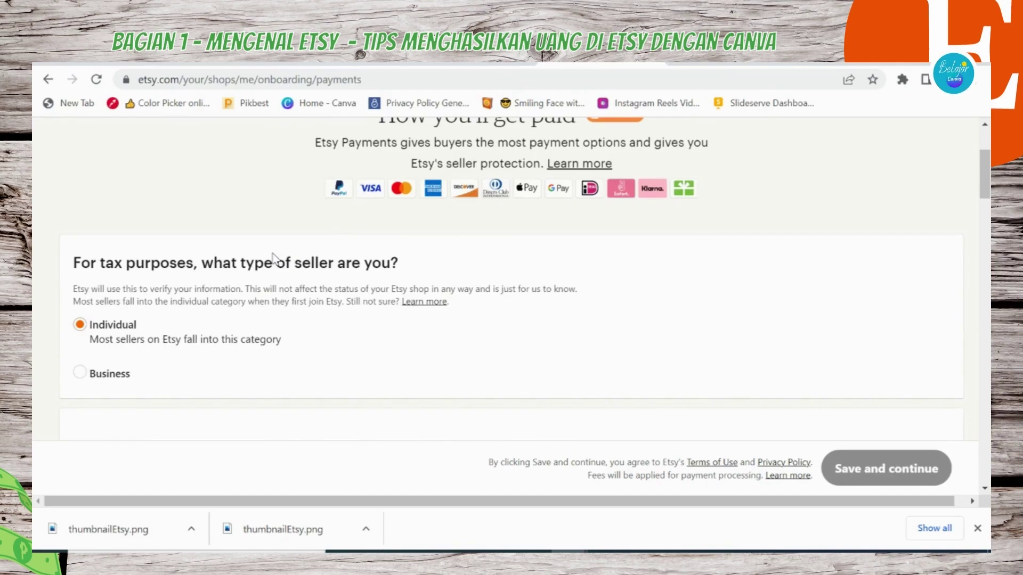
{"action": "scroll", "coordinate": [274, 260], "scroll_direction": "down", "scroll_amount": 3}
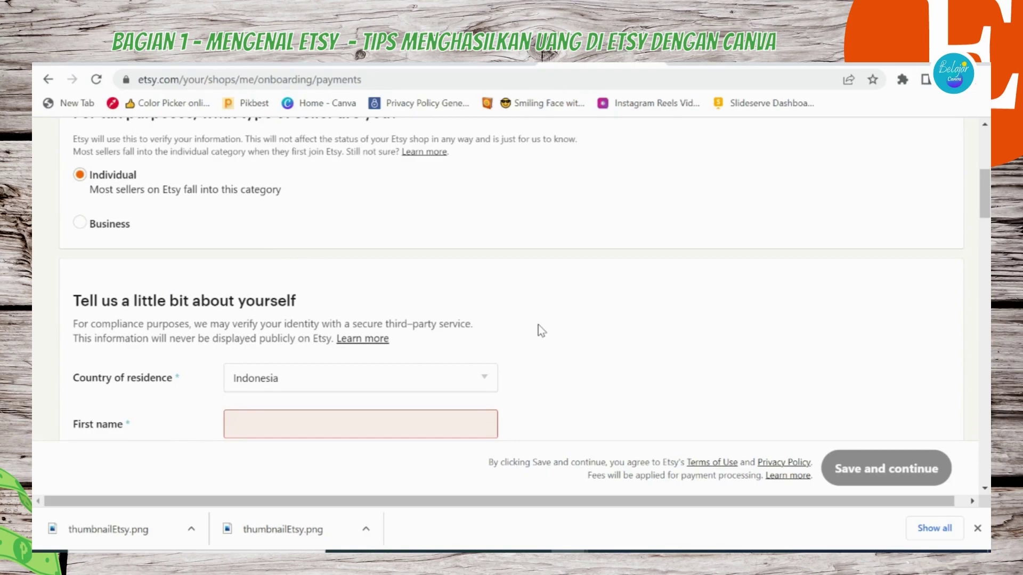
{"action": "scroll", "coordinate": [538, 325], "scroll_direction": "down", "scroll_amount": 7}
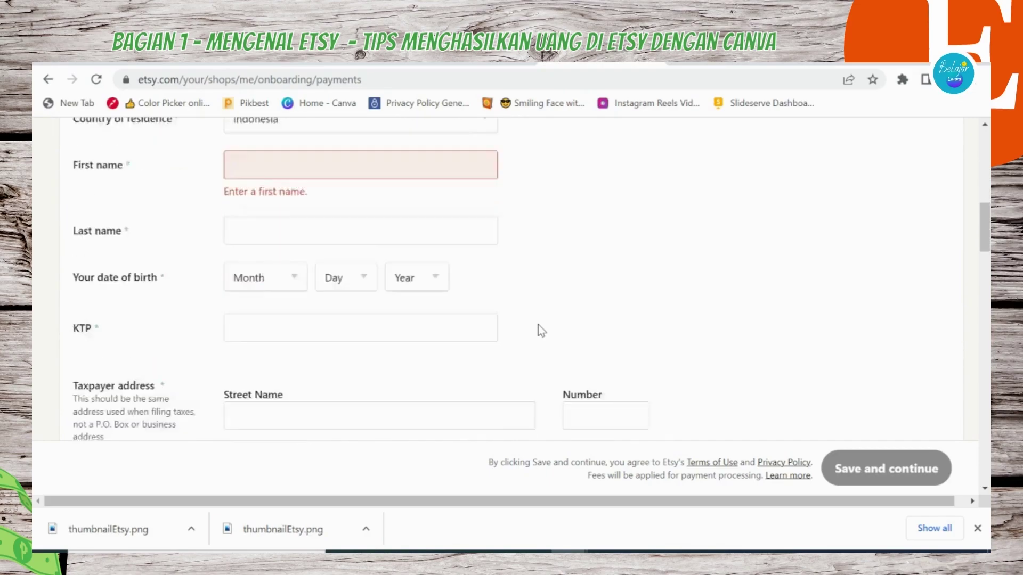
{"action": "scroll", "coordinate": [538, 325], "scroll_direction": "down", "scroll_amount": 7}
{"action": "scroll", "coordinate": [538, 324], "scroll_direction": "up", "scroll_amount": 7}
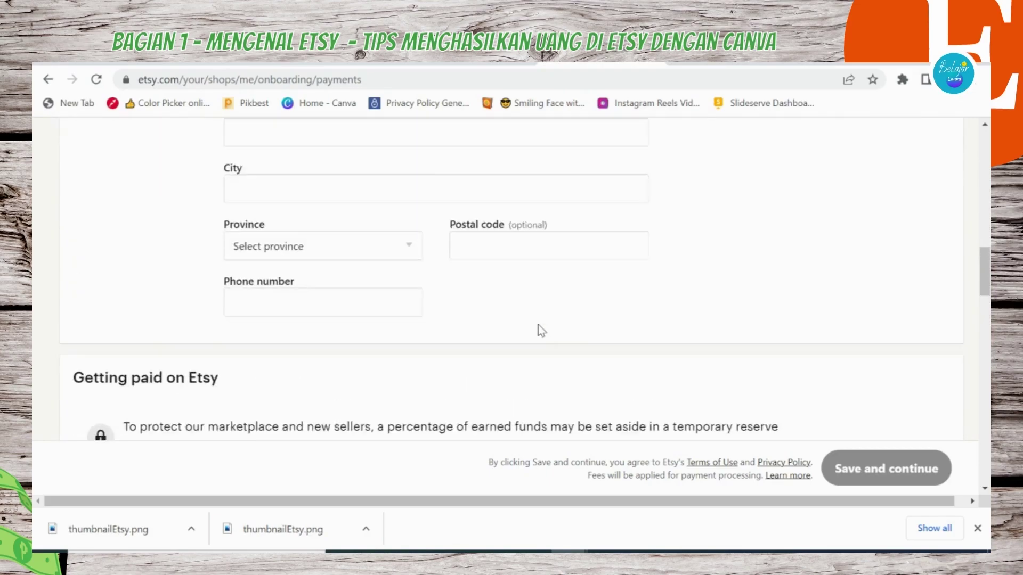
{"action": "scroll", "coordinate": [538, 324], "scroll_direction": "up", "scroll_amount": 1}
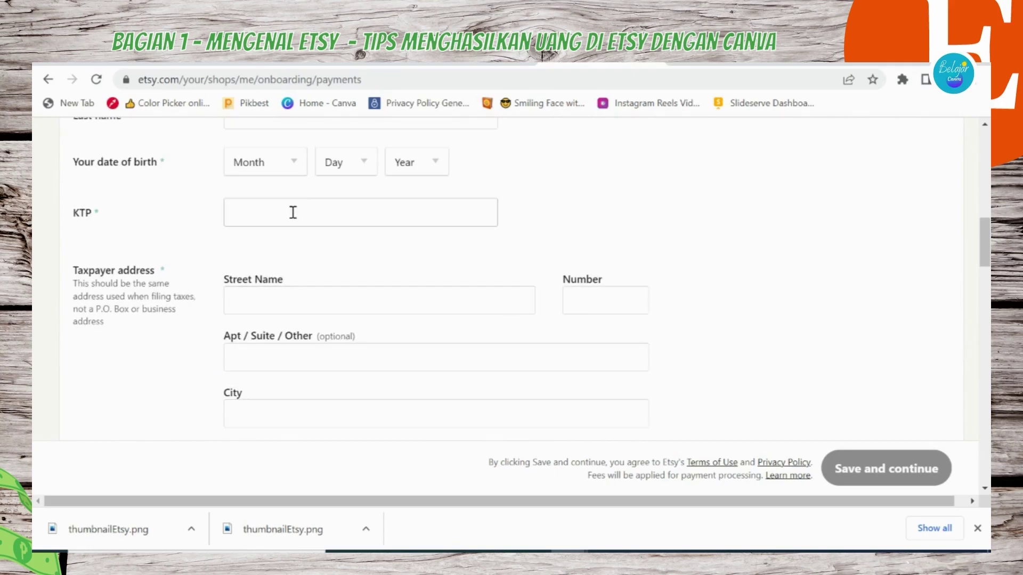
{"action": "scroll", "coordinate": [706, 181], "scroll_direction": "down", "scroll_amount": 8}
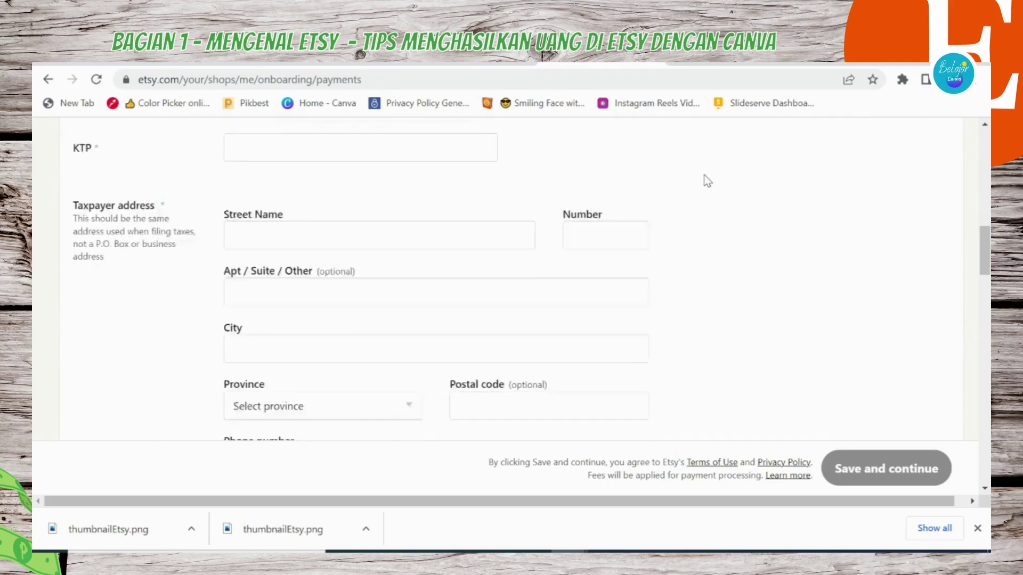
- Examine the bank account fields and the Etsy Payments section at the end of the page, then return to the page's start
{"action": "scroll", "coordinate": [708, 181], "scroll_direction": "down", "scroll_amount": 4}
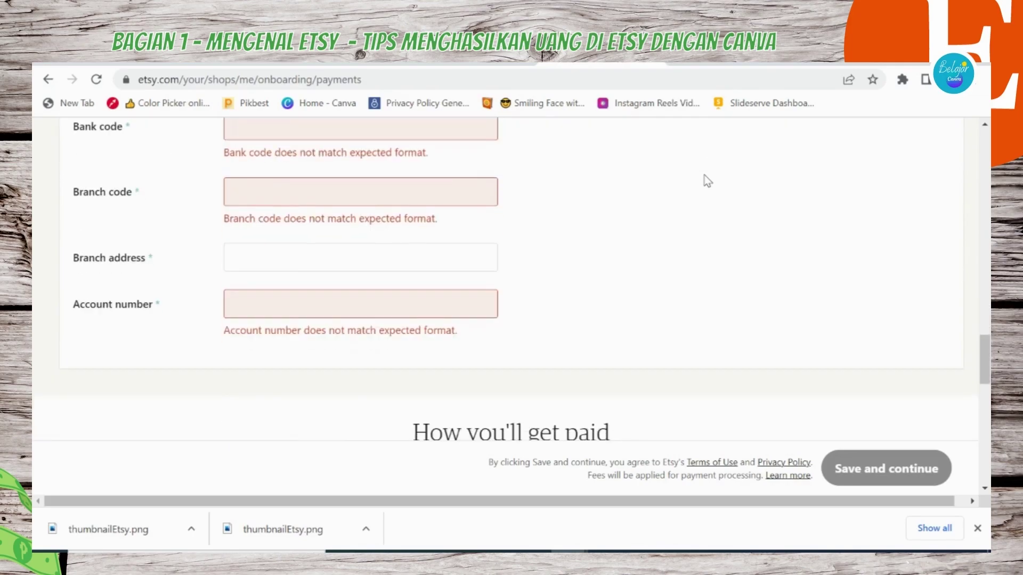
{"action": "scroll", "coordinate": [707, 181], "scroll_direction": "down", "scroll_amount": 7}
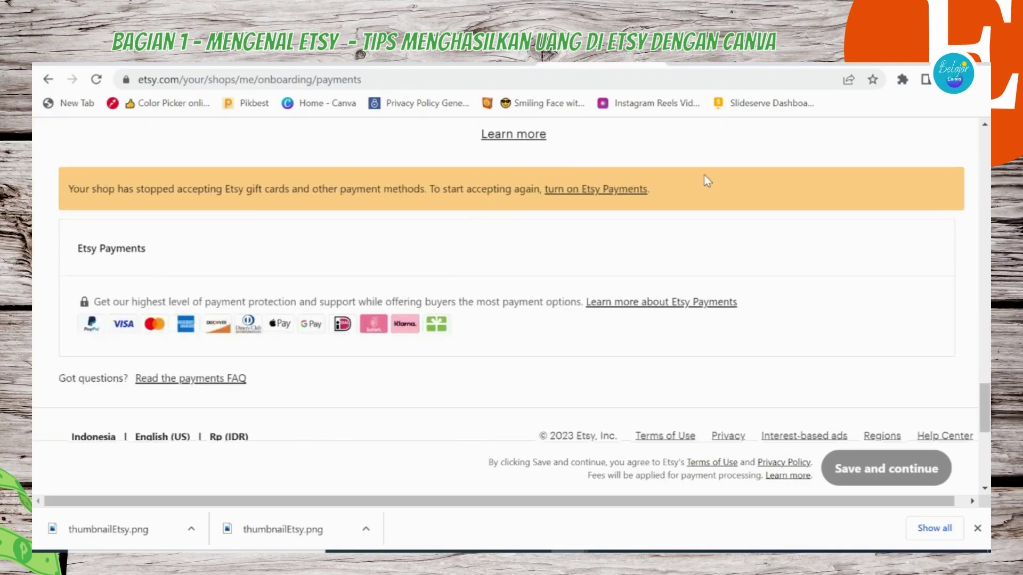
{"action": "scroll", "coordinate": [707, 182], "scroll_direction": "up", "scroll_amount": 4}
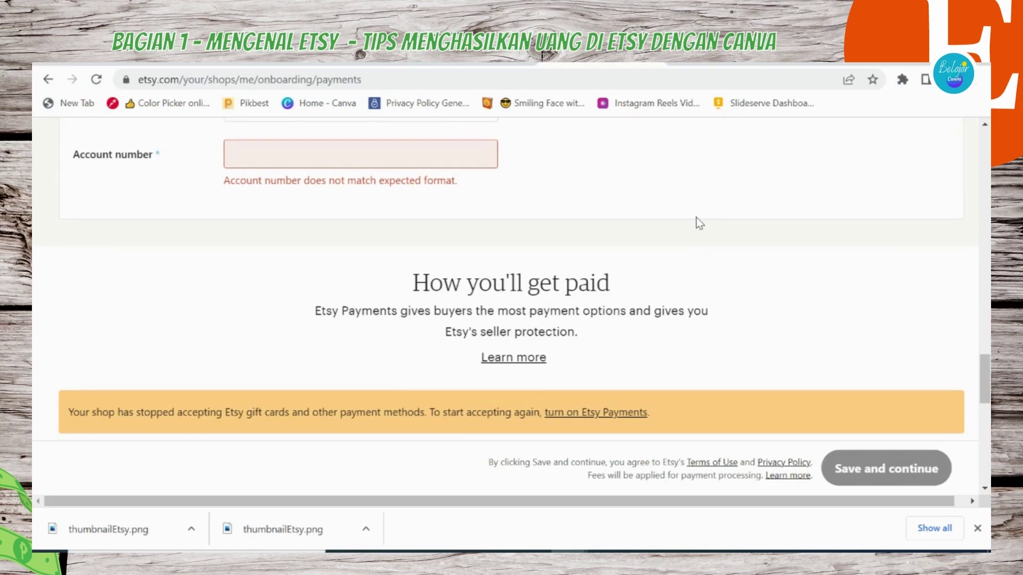
{"action": "scroll", "coordinate": [695, 217], "scroll_direction": "up", "scroll_amount": 15}
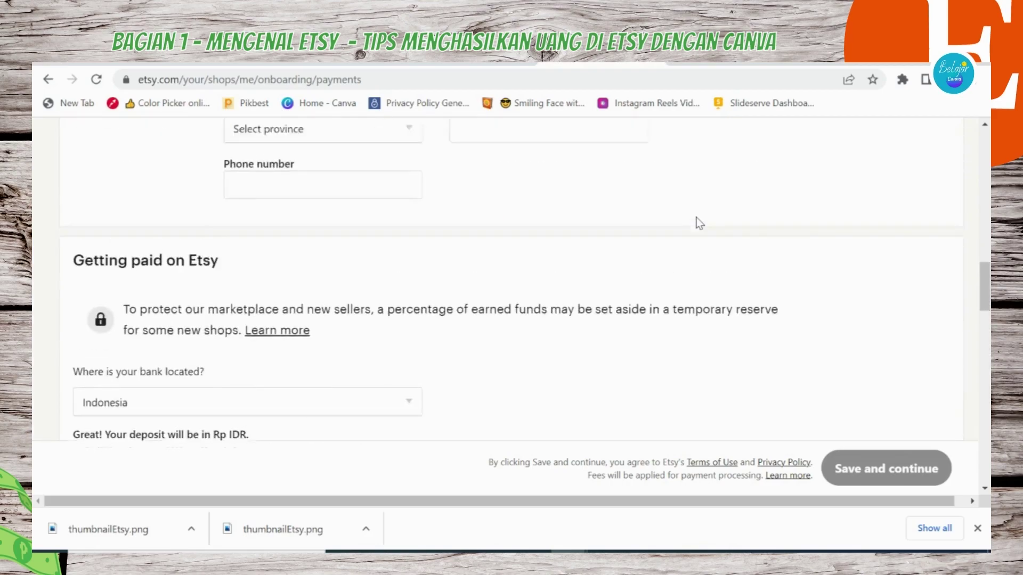
{"action": "scroll", "coordinate": [695, 219], "scroll_direction": "up", "scroll_amount": 8}
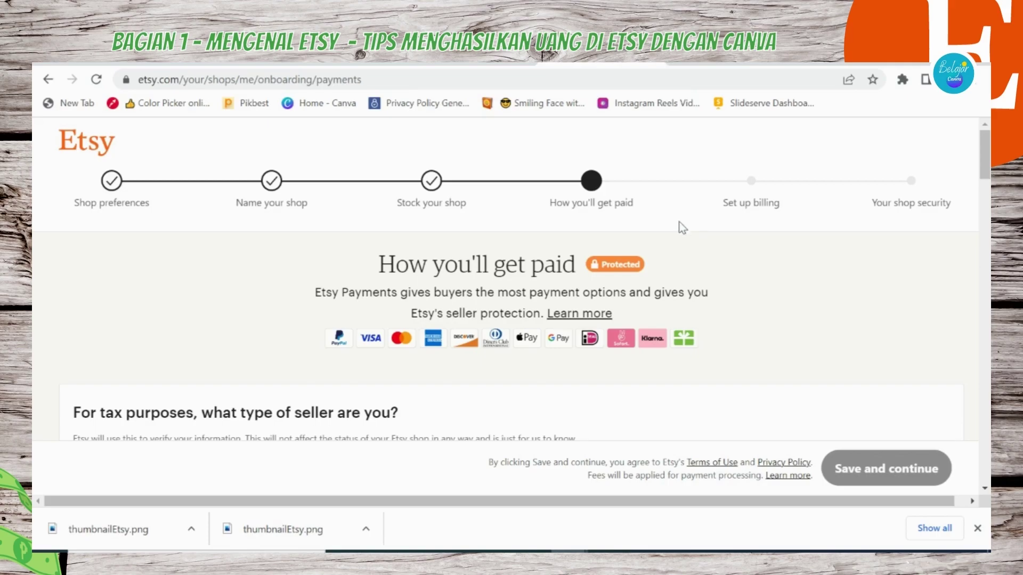
- Leave the shop onboarding for the Etsy home page and search the marketplace for "canva"
{"action": "left_click", "coordinate": [64, 148]}
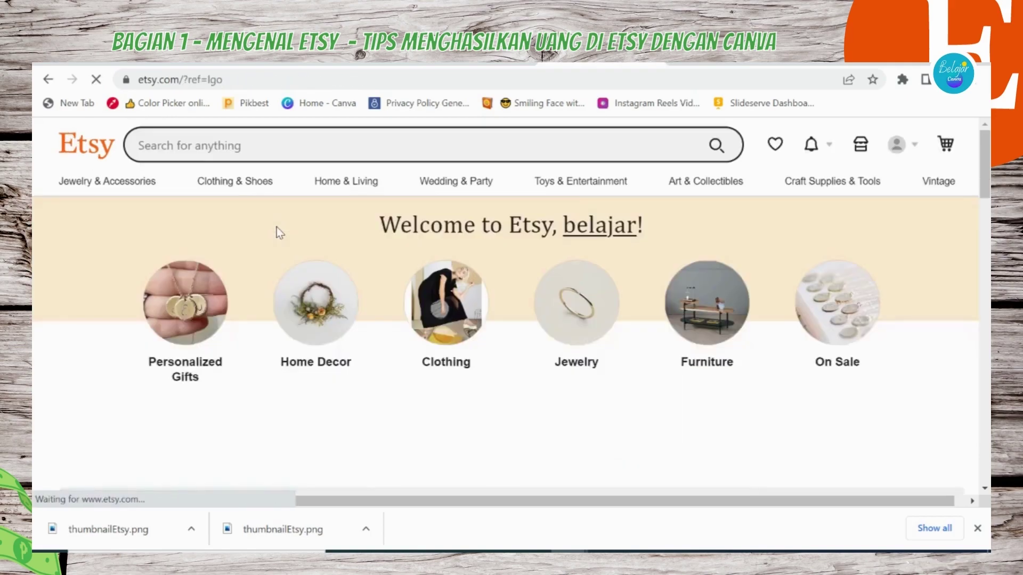
{"action": "left_click", "coordinate": [246, 147]}
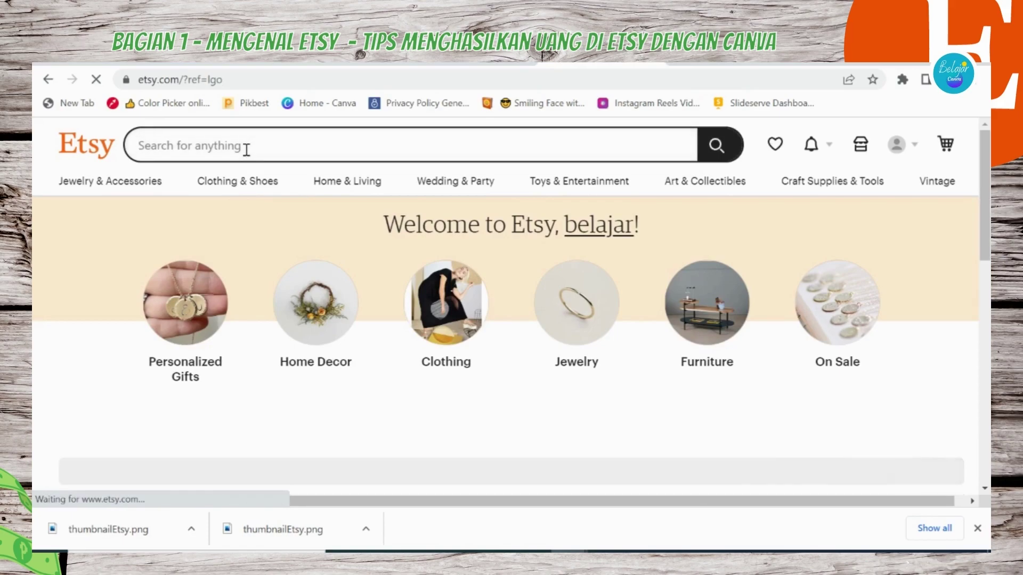
{"action": "type", "text": "et"}
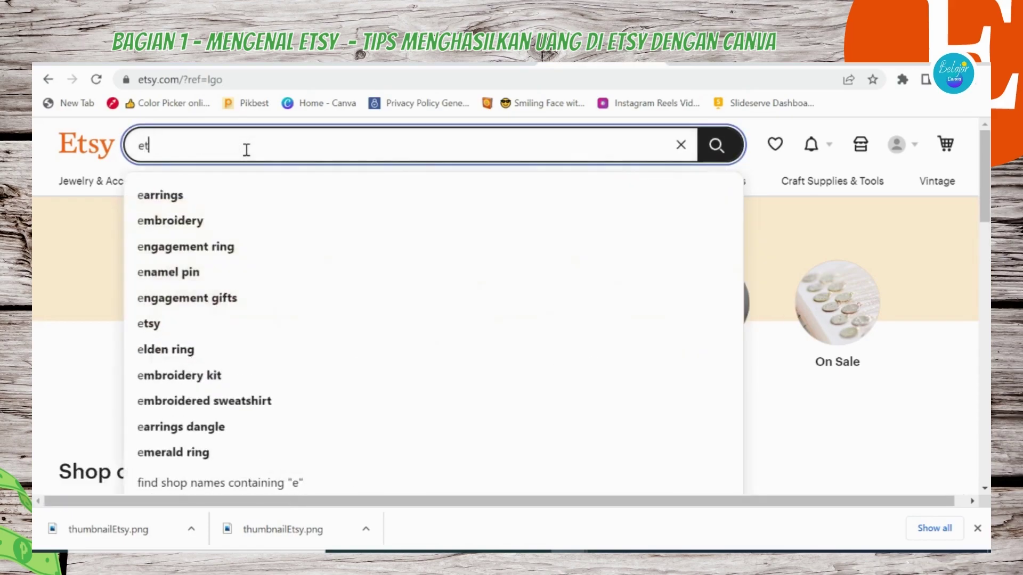
{"action": "type", "text": "sy"}
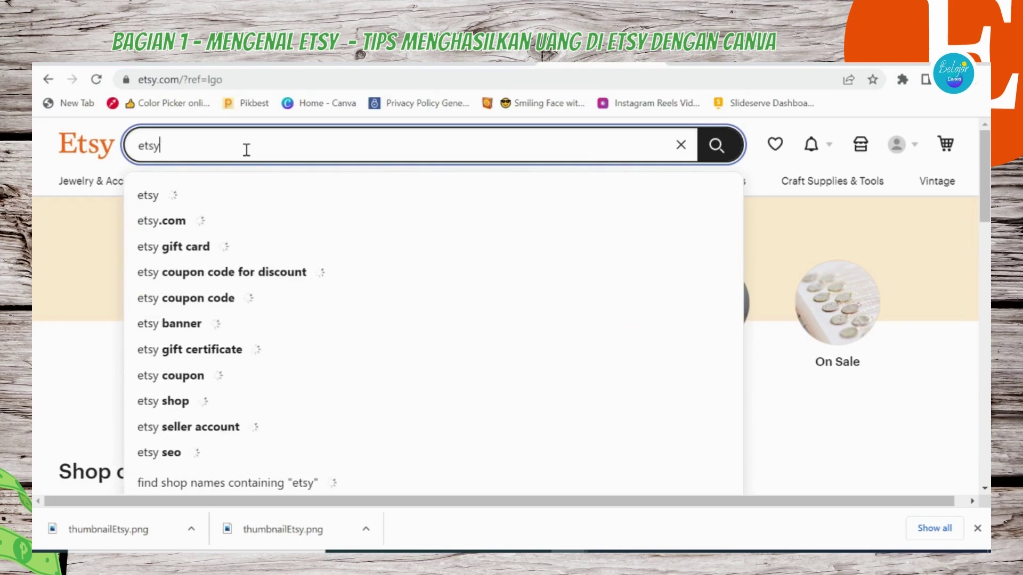
{"action": "double_click", "coordinate": [247, 150]}
{"action": "type", "text": "canva"}
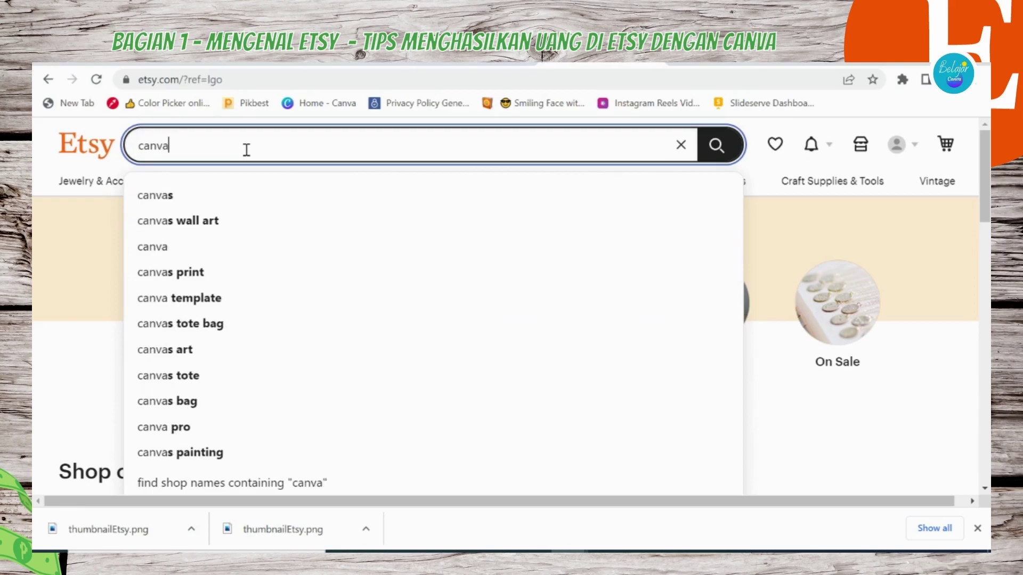
{"action": "key", "text": "Return"}
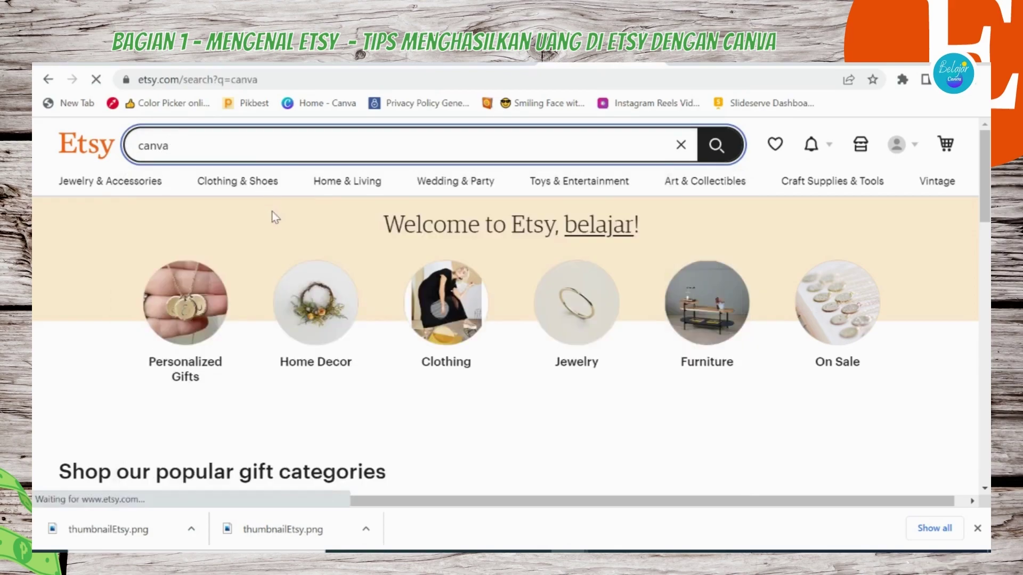
- Browse the Canva product listings in the search results, comparing titles, ratings and prices, and return to the top
{"action": "scroll", "coordinate": [288, 272], "scroll_direction": "down", "scroll_amount": 5}
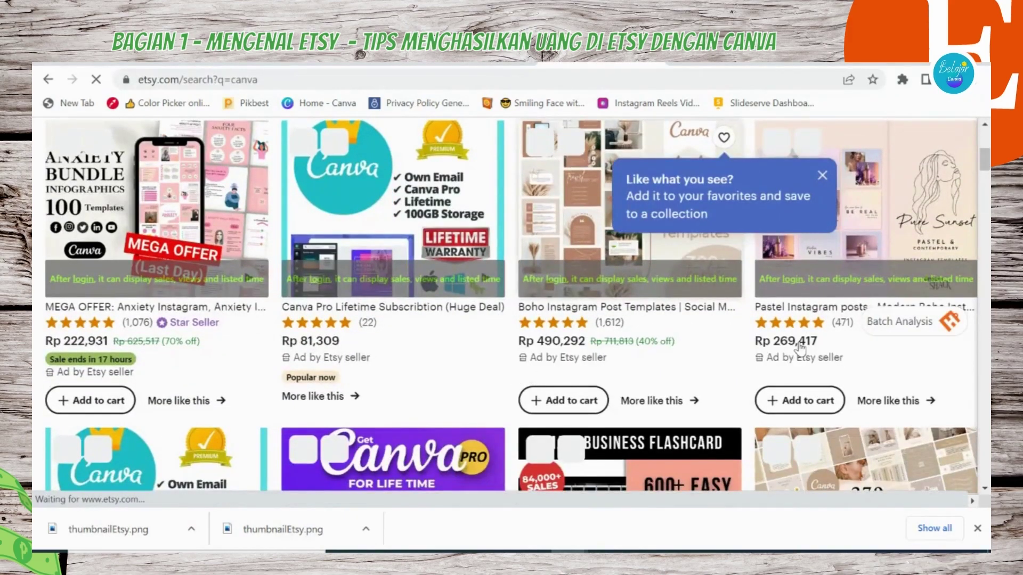
{"action": "scroll", "coordinate": [405, 354], "scroll_direction": "down", "scroll_amount": 2}
{"action": "scroll", "coordinate": [400, 356], "scroll_direction": "down", "scroll_amount": 3}
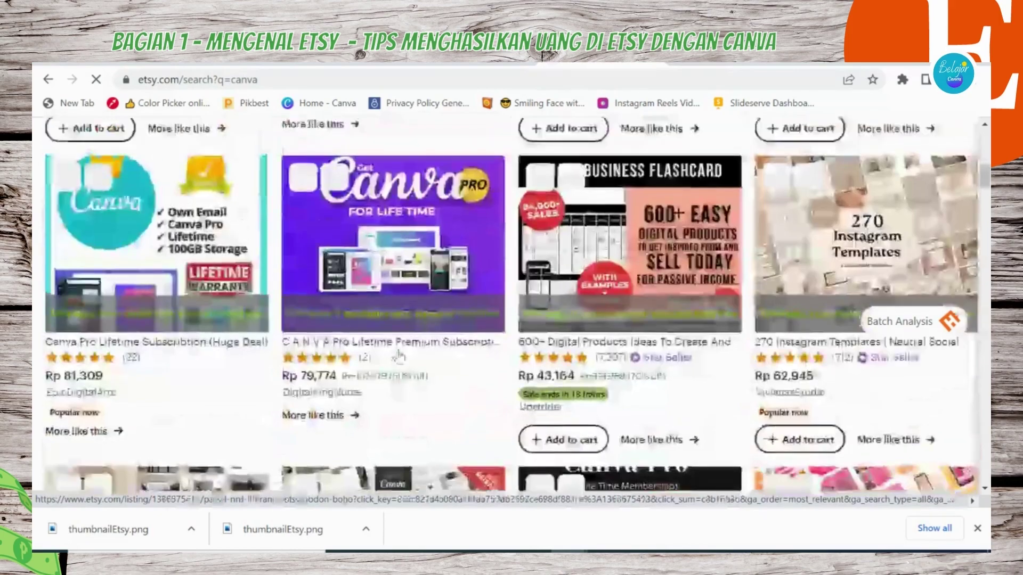
{"action": "scroll", "coordinate": [396, 354], "scroll_direction": "up", "scroll_amount": 10}
- Close the custom size options on the Canva home page without creating a design
{"action": "mouse_move", "coordinate": [929, 274]}
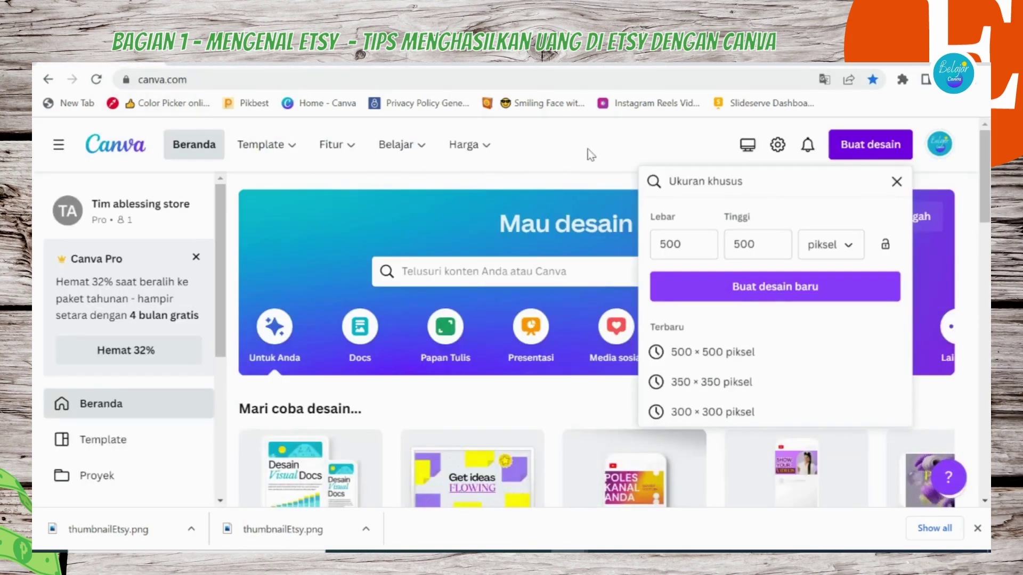
{"action": "left_click", "coordinate": [590, 155]}
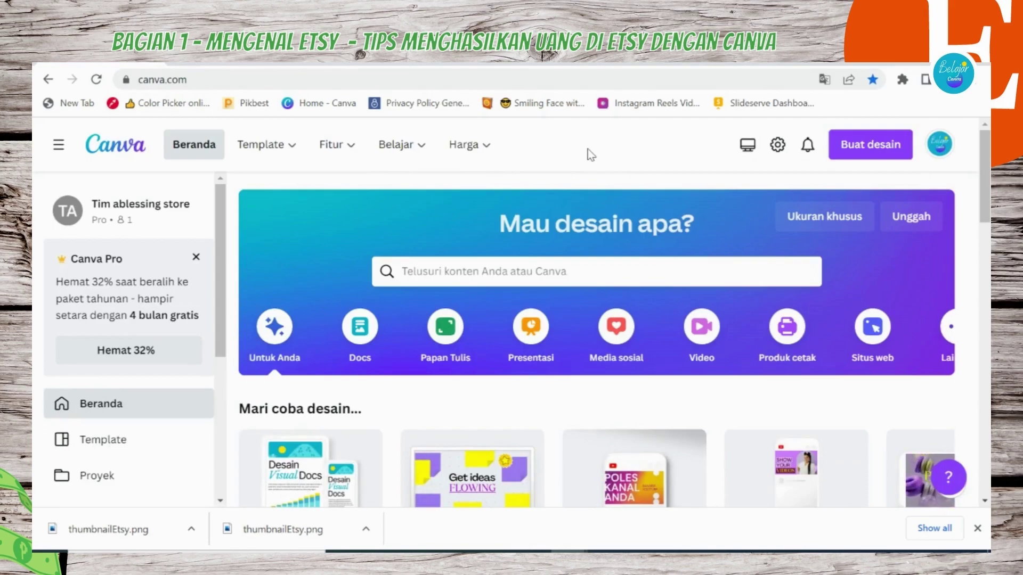